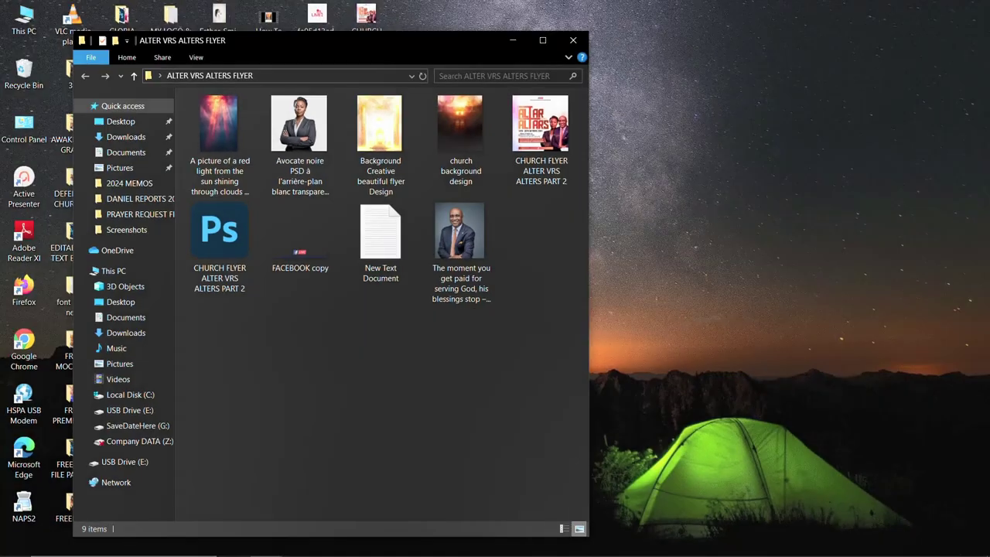
# Switch from File Explorer to the Photoshop mockup of the finished flyer.
pyautogui.click(297, 544)
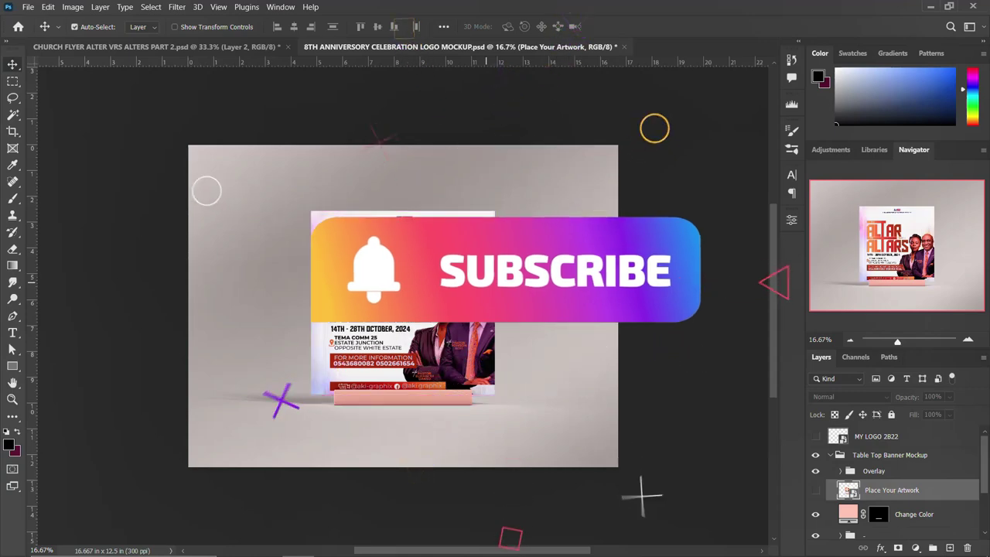
pyautogui.hotkey('ctrl', '0')
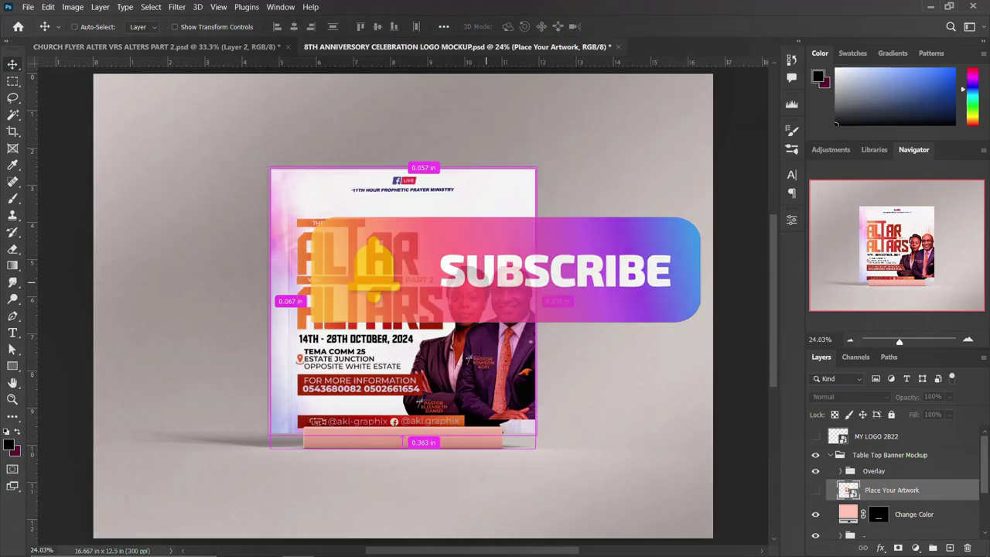
pyautogui.hotkey('ctrl', '-')
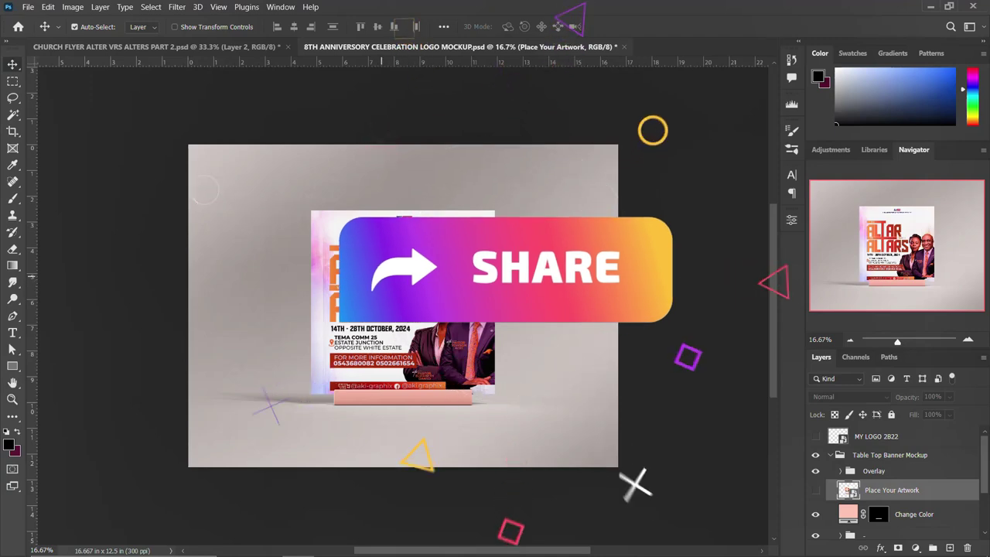
pyautogui.click(253, 48)
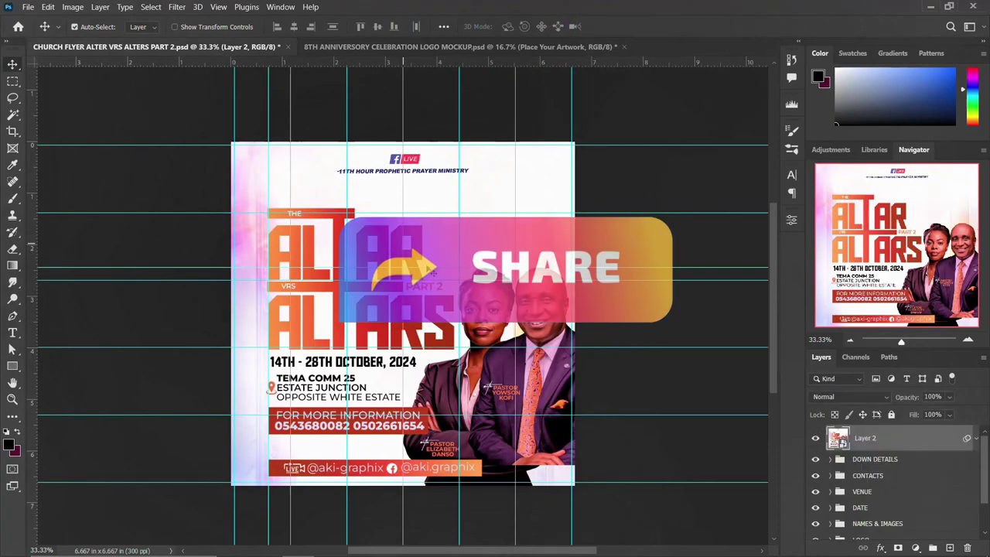
pyautogui.click(459, 48)
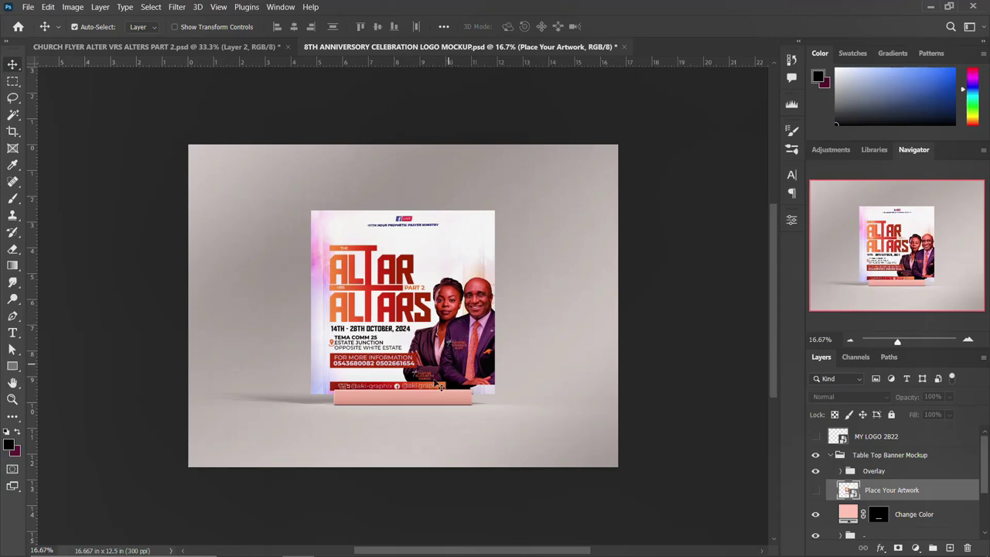
pyautogui.click(329, 543)
pyautogui.scroll(-1, 455, 275)
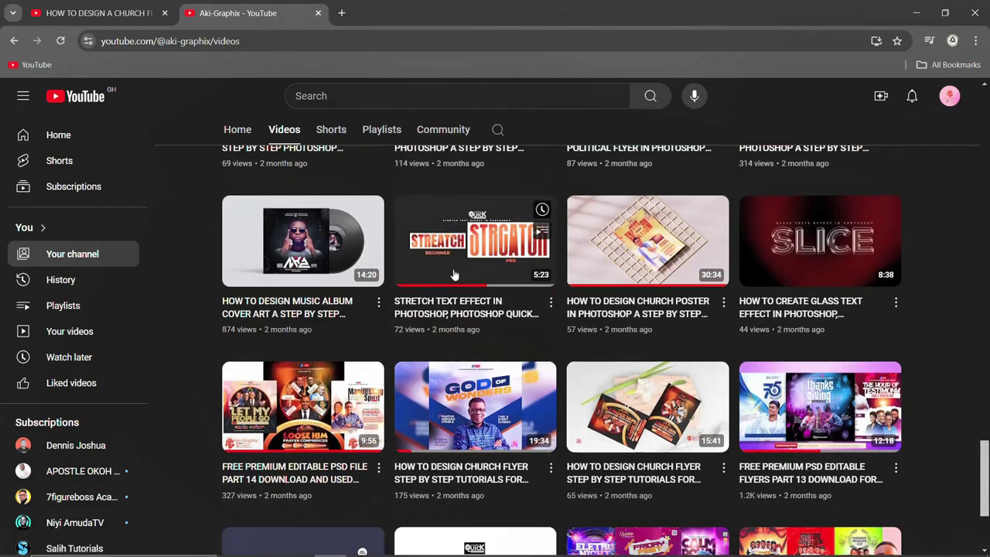
pyautogui.scroll(4, 455, 275)
pyautogui.scroll(3, 455, 275)
pyautogui.scroll(2, 454, 276)
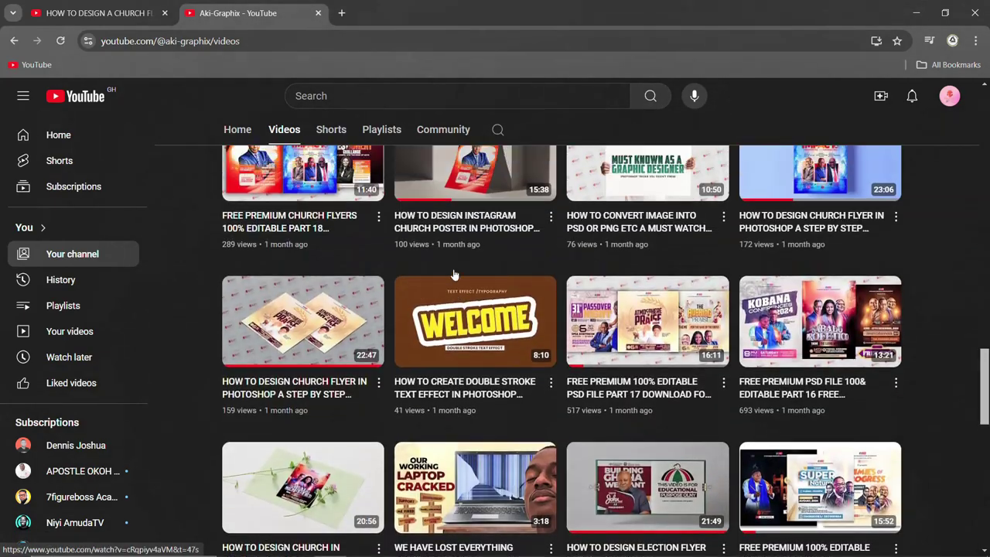
pyautogui.scroll(2, 455, 275)
pyautogui.scroll(2, 455, 275)
pyautogui.scroll(2, 454, 276)
pyautogui.scroll(2, 455, 275)
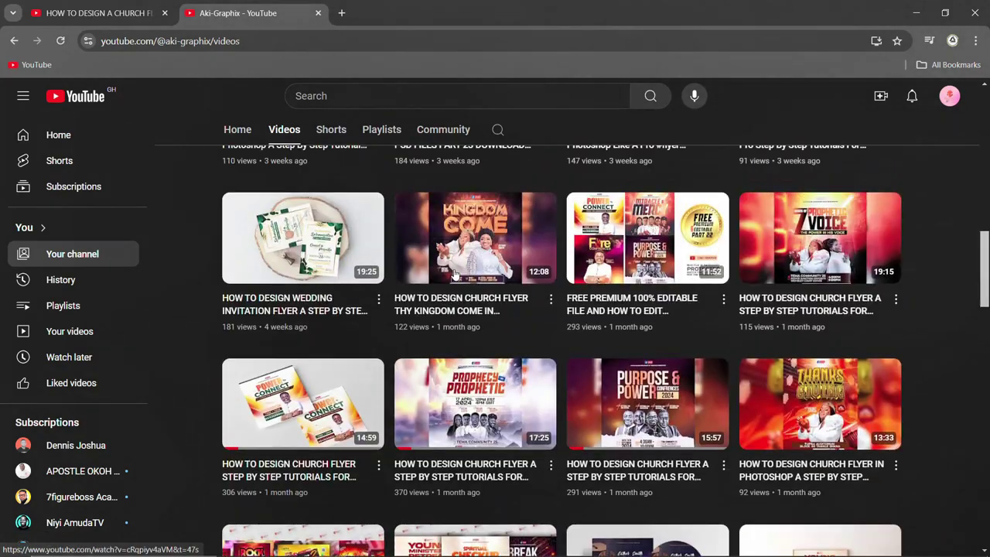
pyautogui.scroll(2, 454, 276)
pyautogui.scroll(2, 455, 275)
pyautogui.scroll(2, 455, 275)
pyautogui.scroll(1, 455, 276)
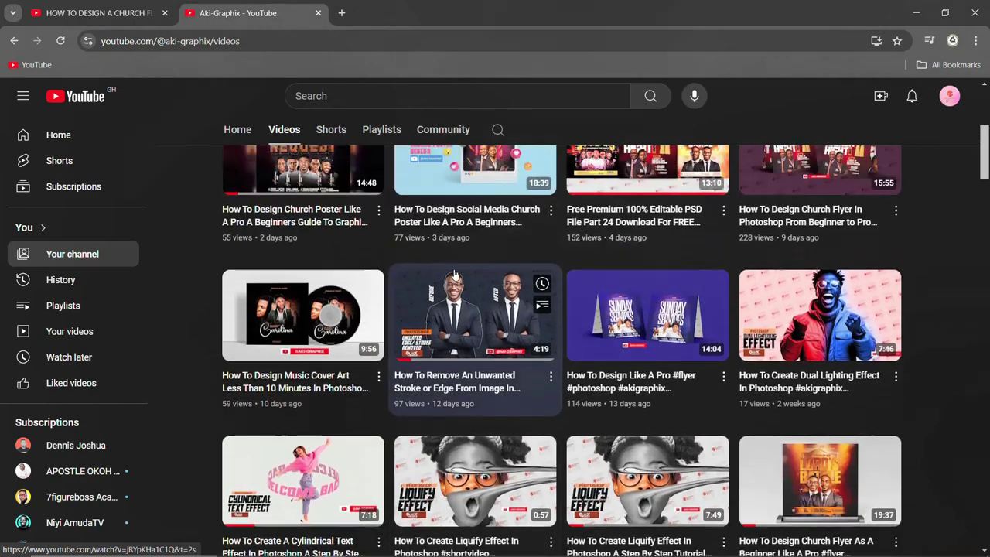
pyautogui.scroll(2, 455, 276)
pyautogui.scroll(-2, 455, 275)
pyautogui.scroll(3, 454, 274)
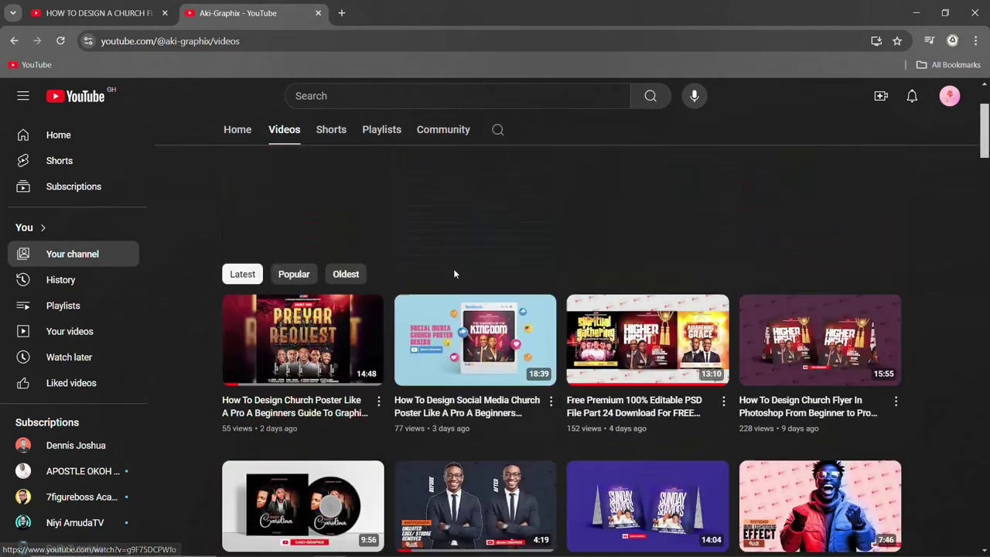
pyautogui.scroll(2, 454, 274)
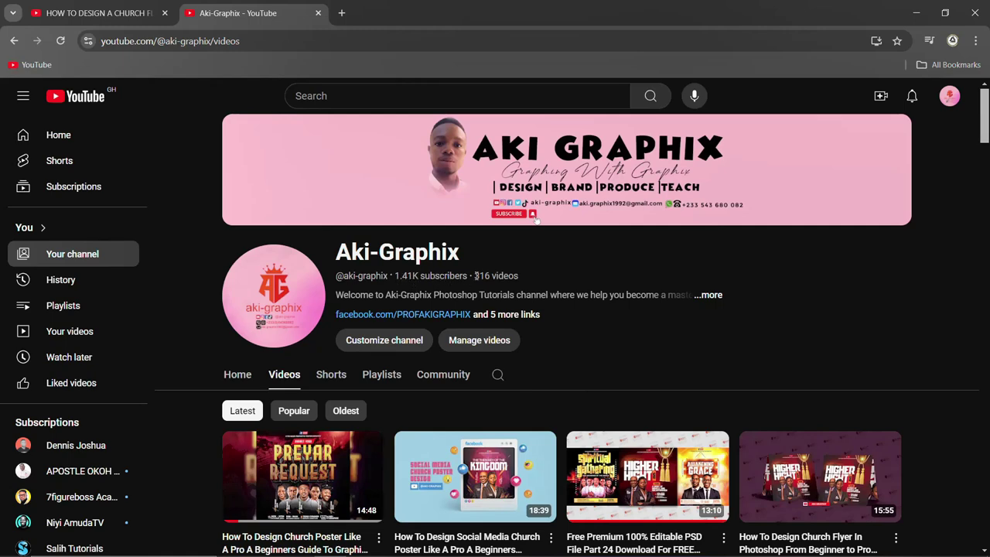
pyautogui.moveTo(495, 275); pyautogui.dragTo(497, 276)
pyautogui.scroll(-5, 549, 341)
pyautogui.scroll(-4, 556, 367)
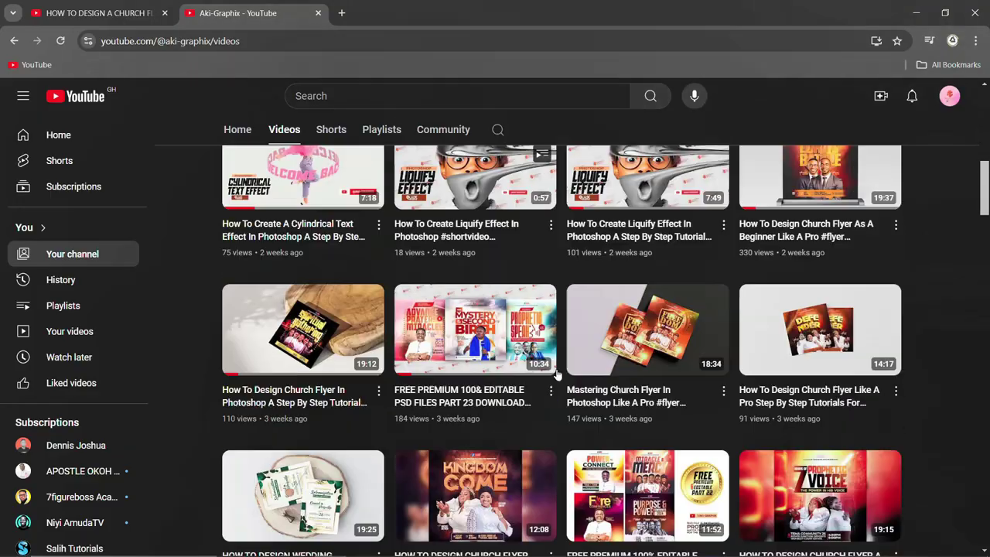
pyautogui.scroll(-4, 555, 366)
pyautogui.scroll(-4, 558, 368)
pyautogui.scroll(-4, 558, 368)
pyautogui.scroll(-4, 557, 368)
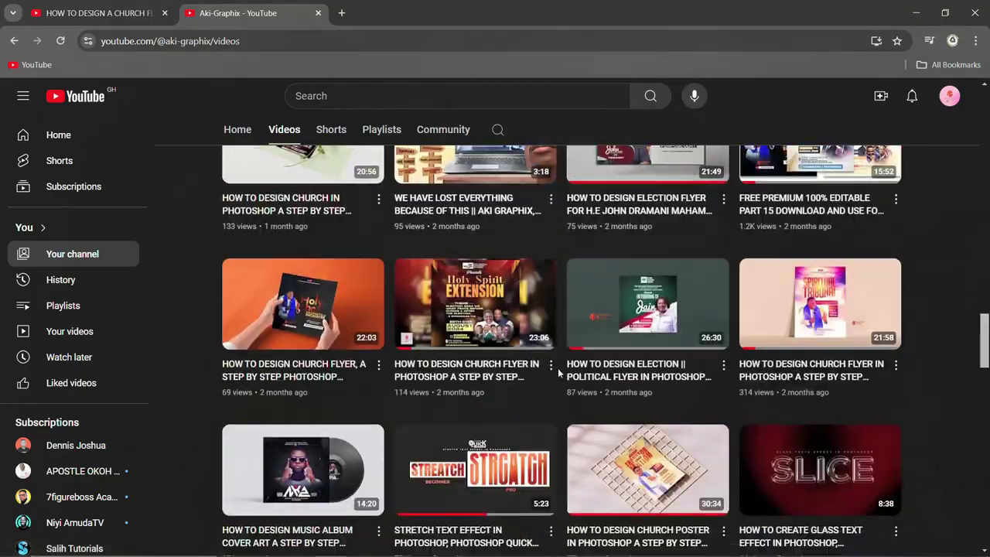
pyautogui.scroll(-5, 558, 368)
pyautogui.scroll(-3, 558, 363)
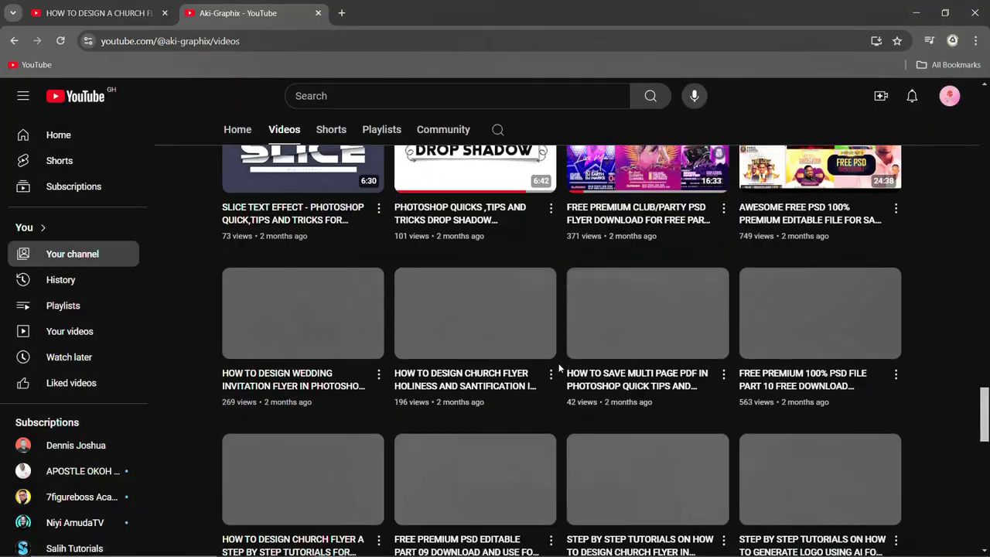
pyautogui.scroll(-3, 558, 364)
pyautogui.scroll(2, 558, 367)
pyautogui.scroll(3, 558, 366)
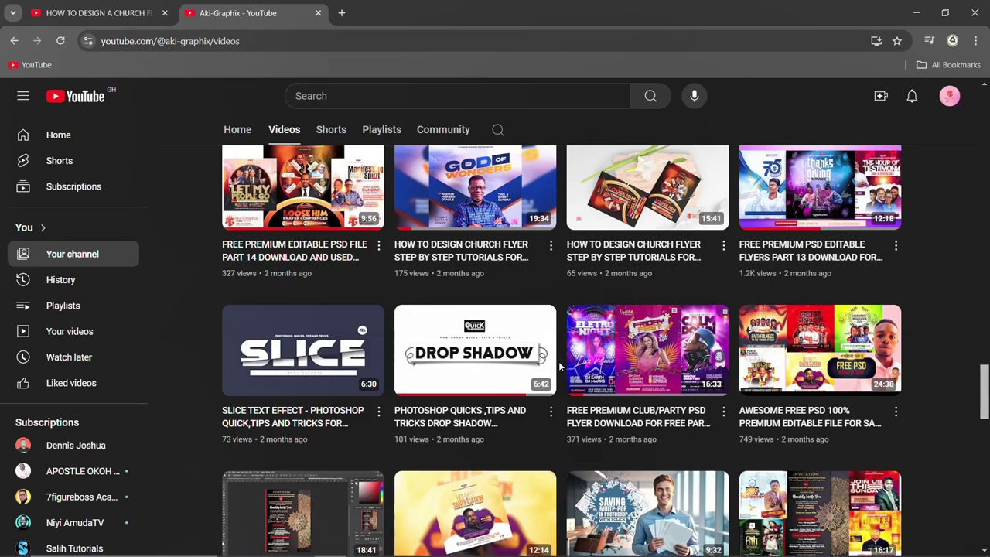
pyautogui.scroll(-2, 560, 368)
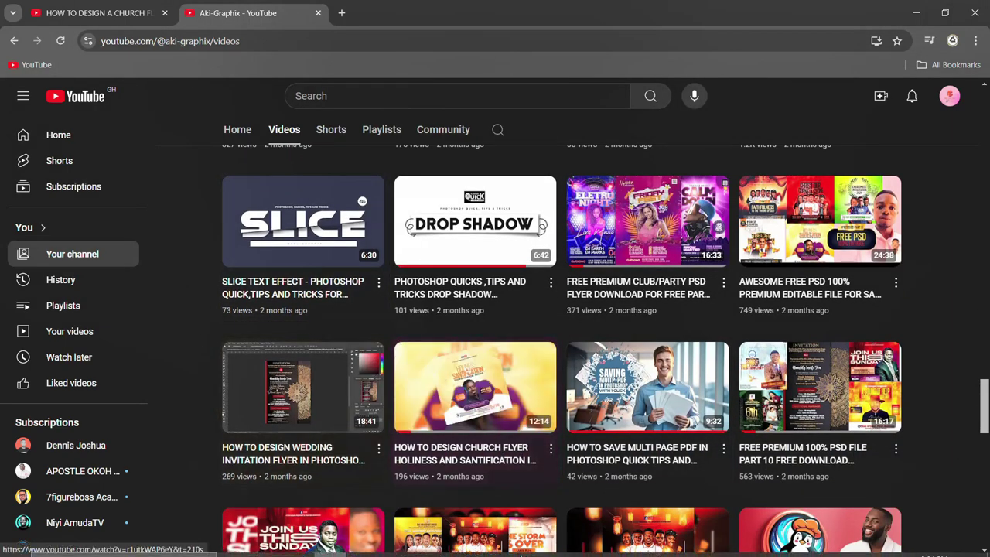
pyautogui.click(298, 544)
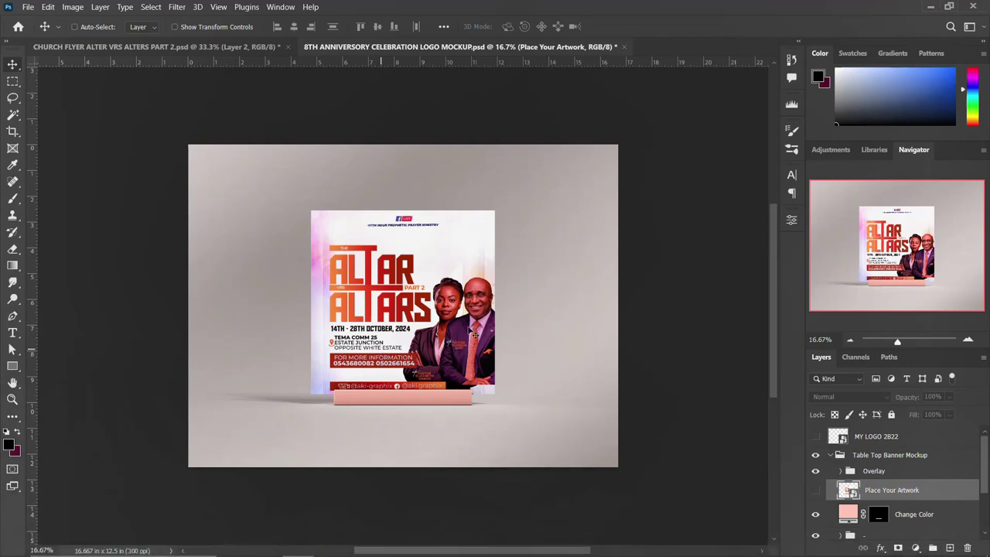
# Start a new document at 2000 × 2000 px and 300 ppi.
pyautogui.hotkey('ctrl', 'n')
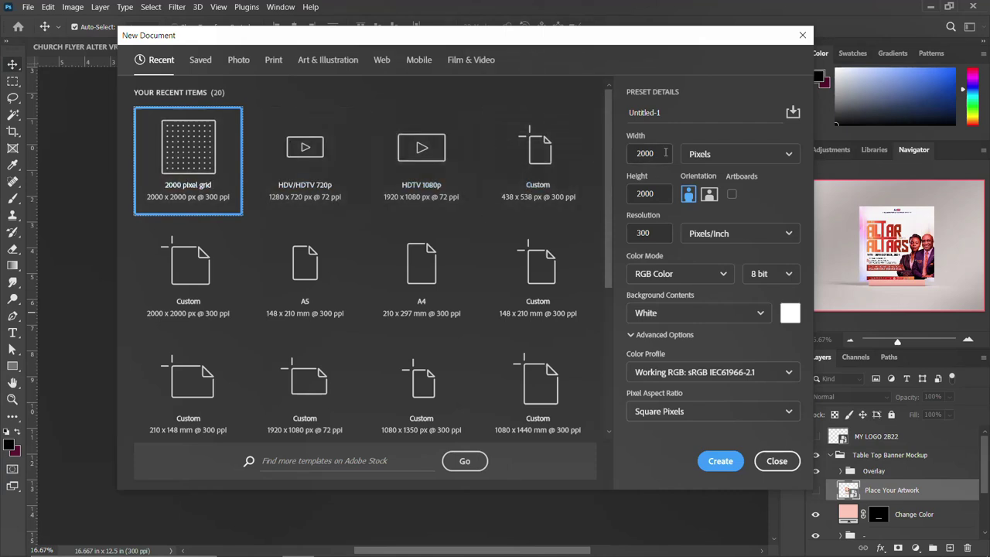
pyautogui.click(650, 154)
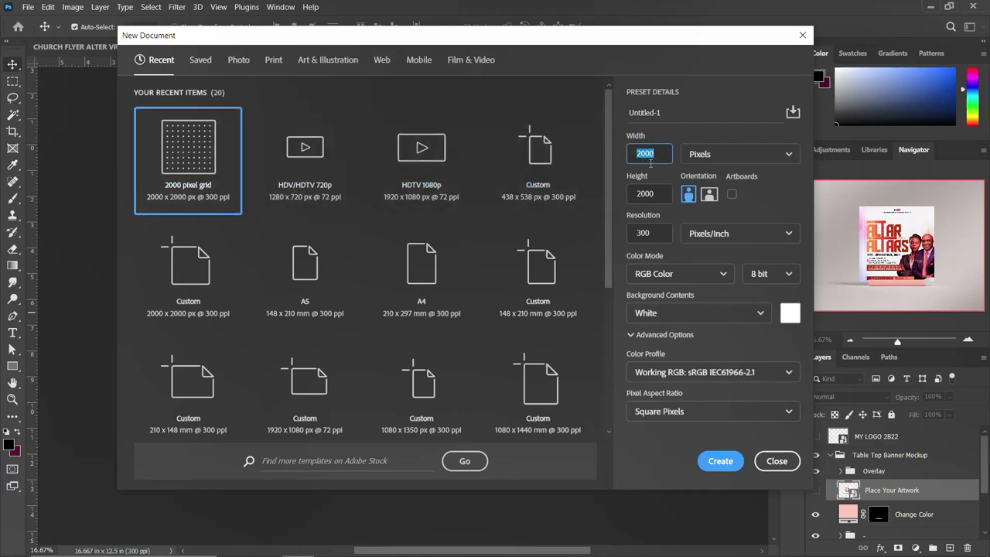
pyautogui.click(647, 194)
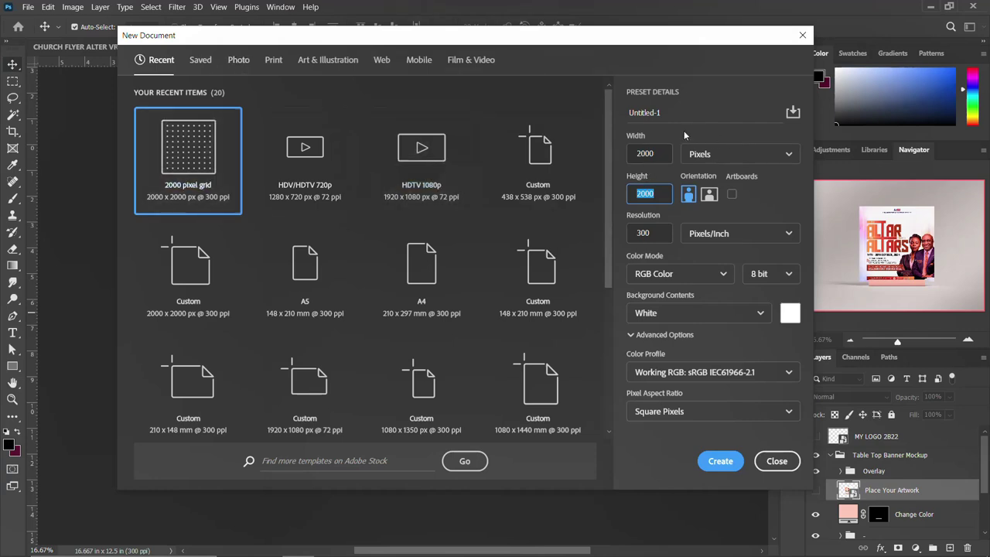
pyautogui.click(653, 236)
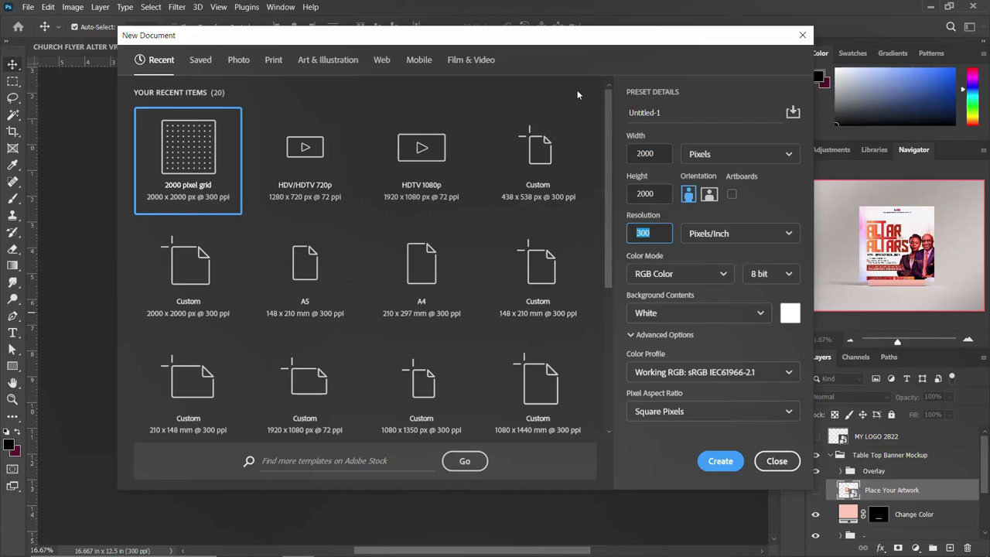
pyautogui.click(685, 113)
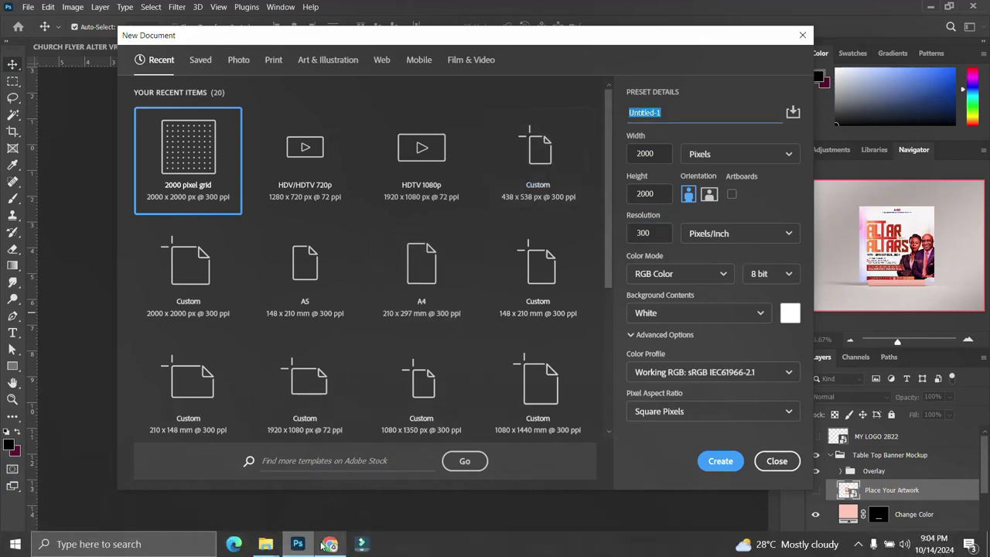
pyautogui.moveTo(265, 543)
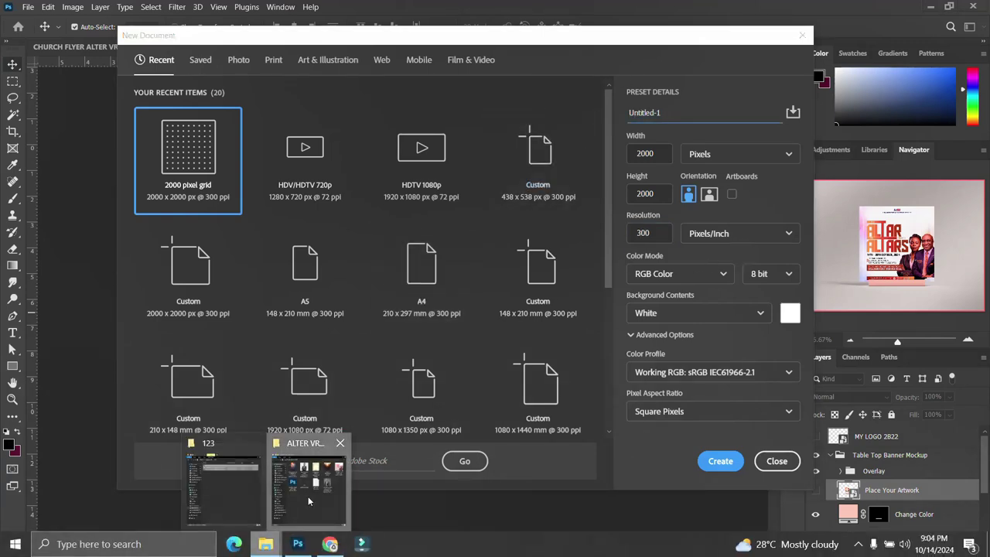
# Copy 'ALTER VRS ALTERS FLYER' from the notes file, use it as the name, and create the document.
pyautogui.click(310, 499)
pyautogui.doubleClick(381, 236)
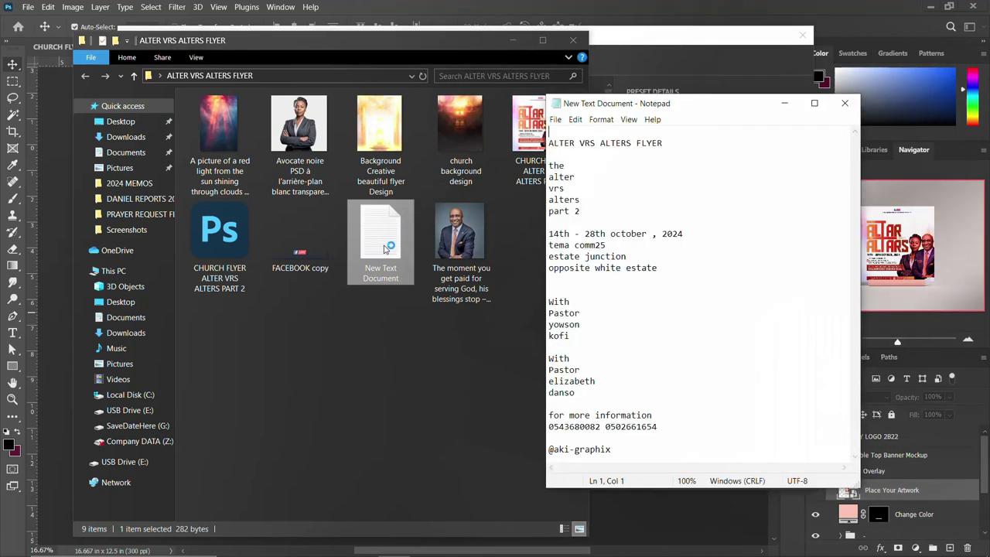
pyautogui.moveTo(669, 155); pyautogui.dragTo(545, 144)
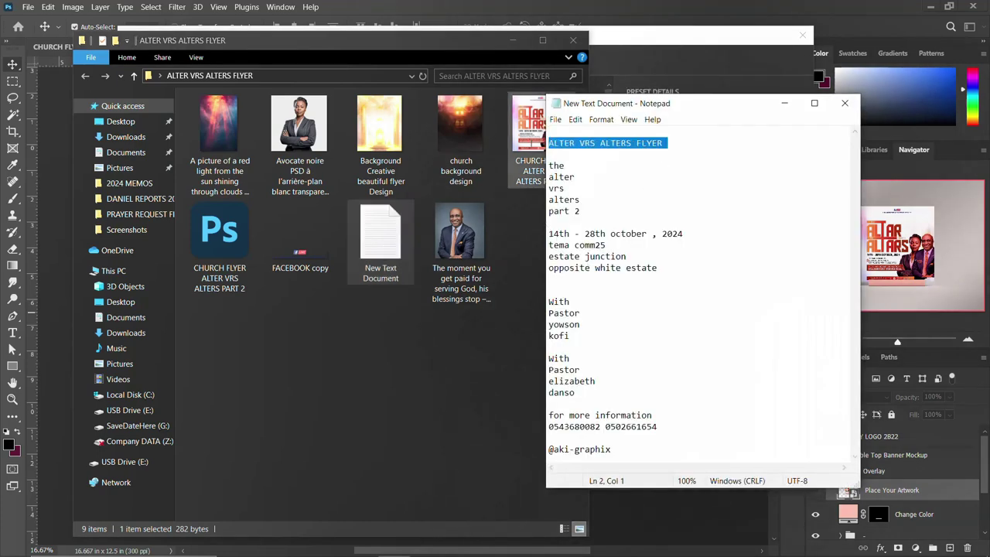
pyautogui.click(704, 68)
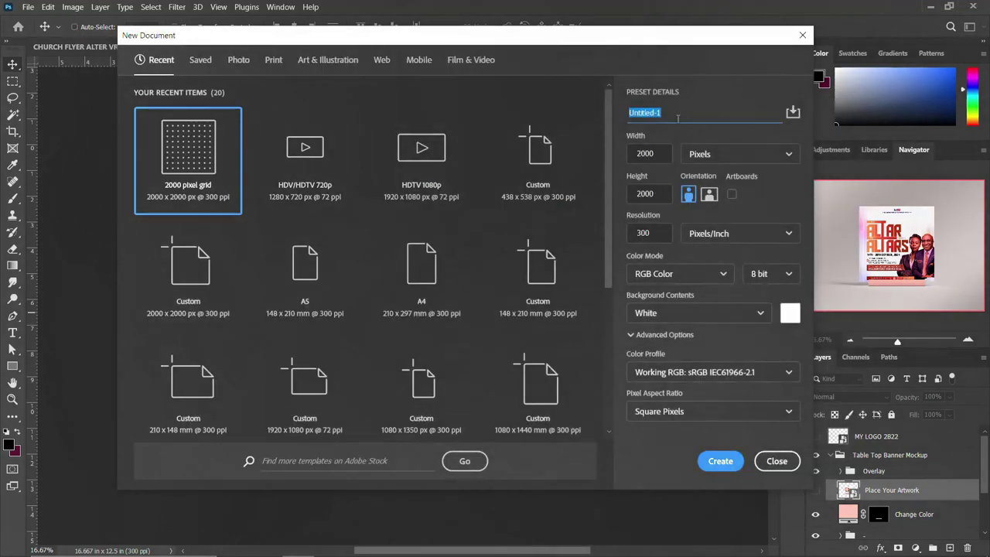
pyautogui.write('ALTER VRS ALTERS FLYER')
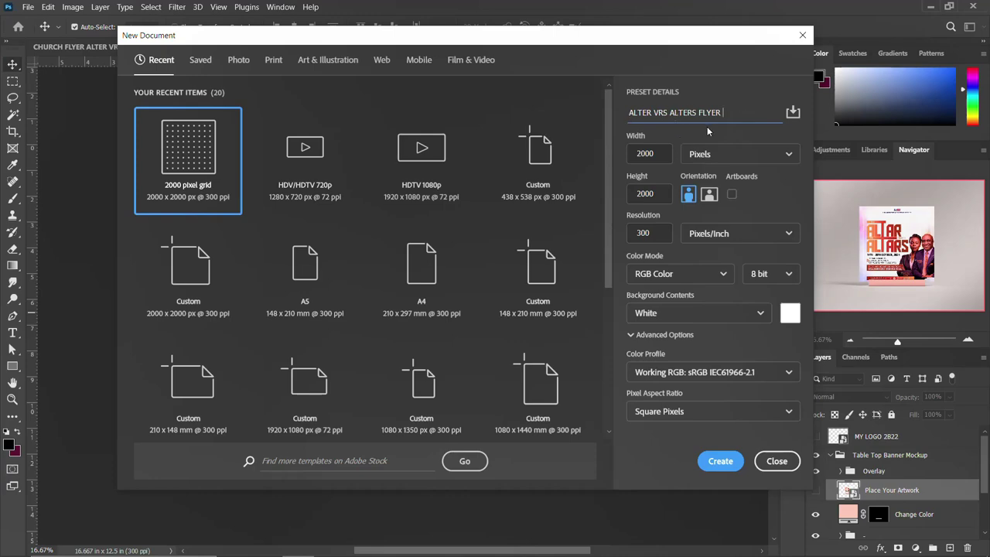
pyautogui.press('Return')
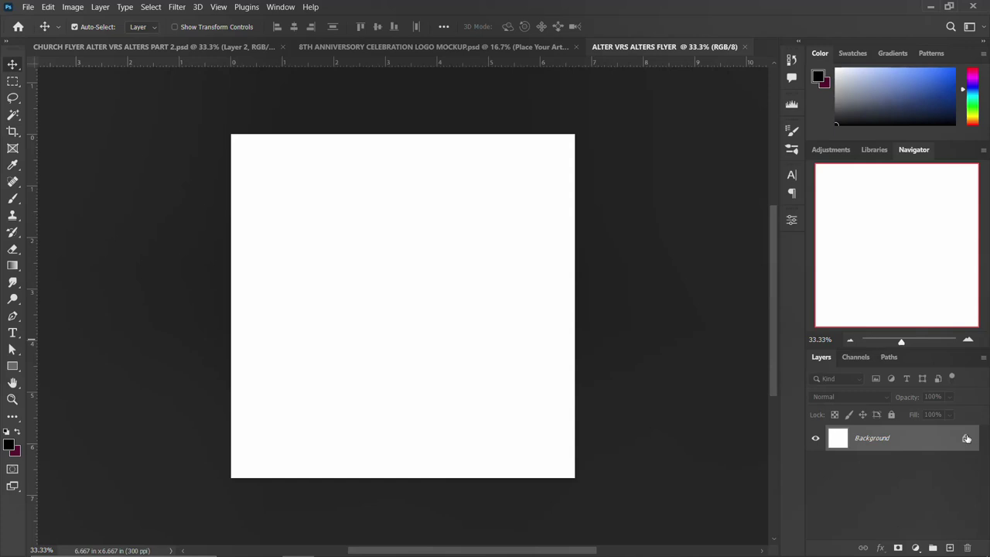
# Unlock the background layer and place the 'Background Creative beautiful flyer Design' image.
pyautogui.click(965, 439)
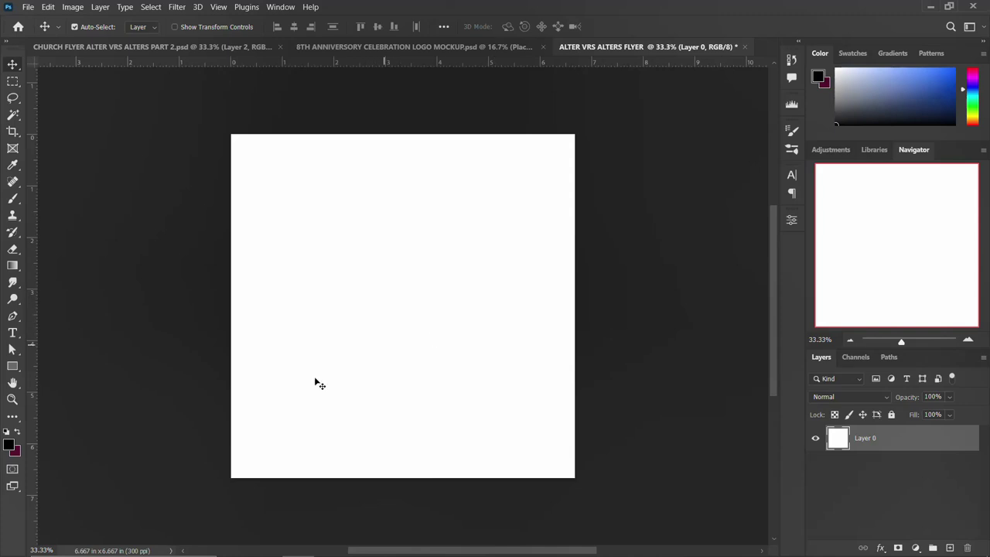
pyautogui.moveTo(265, 543)
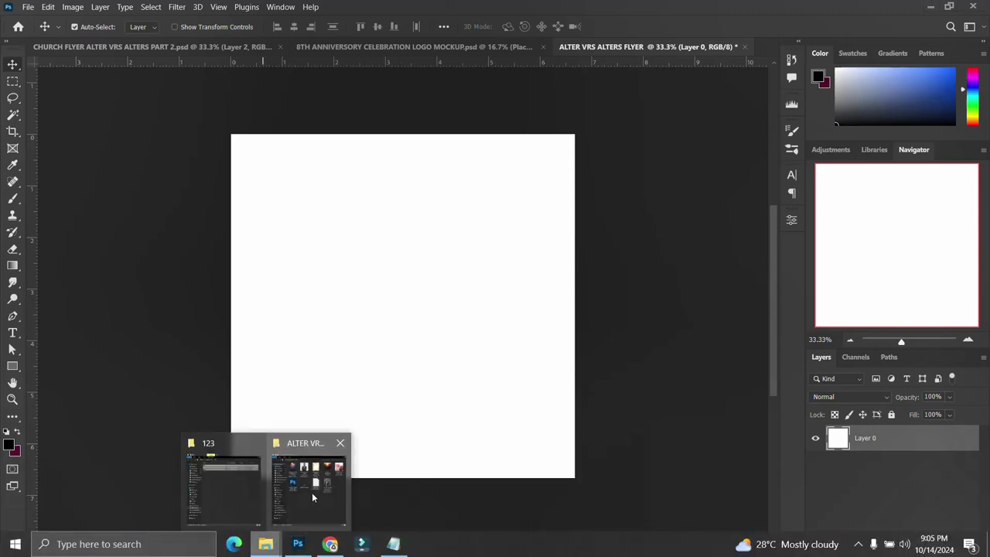
pyautogui.click(312, 491)
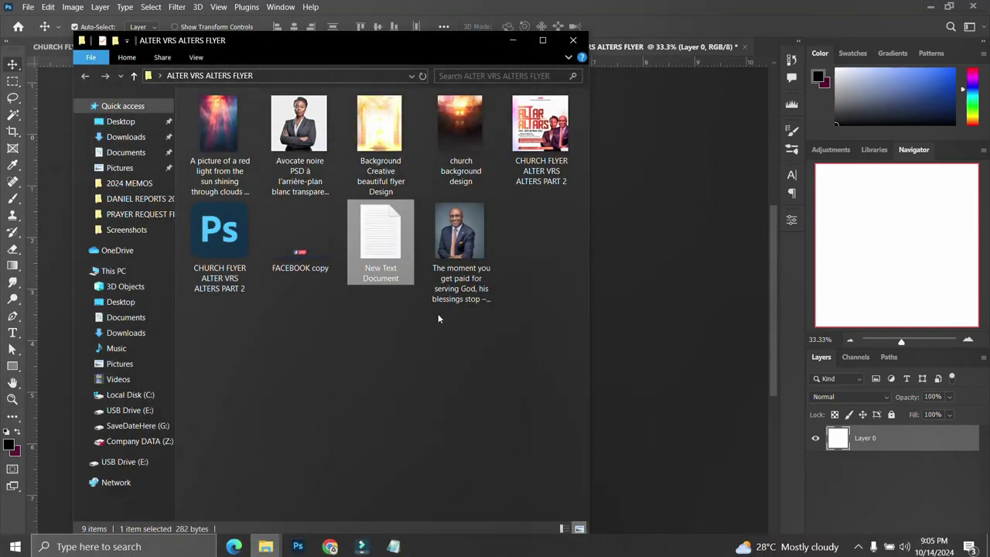
pyautogui.click(371, 154)
pyautogui.moveTo(379, 135); pyautogui.dragTo(641, 358)
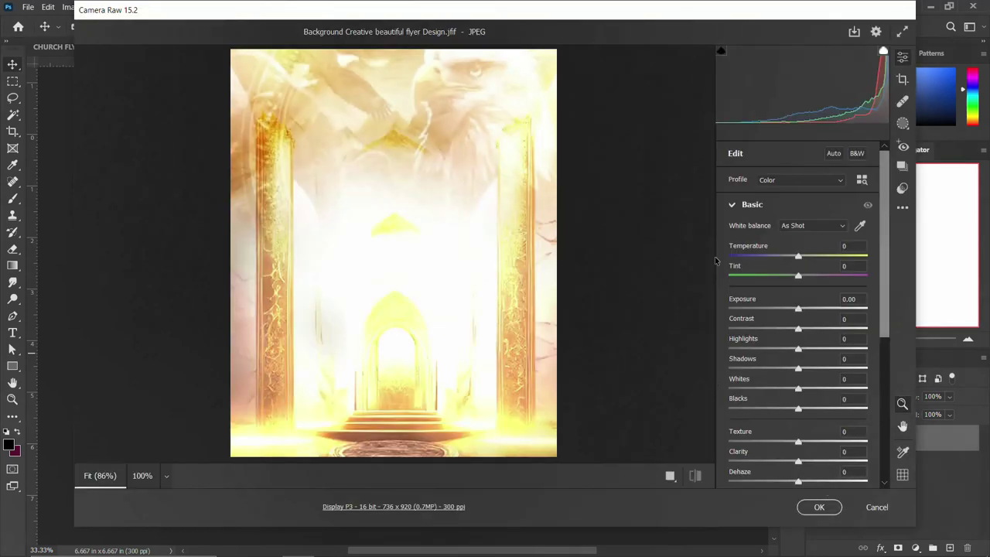
pyautogui.click(819, 507)
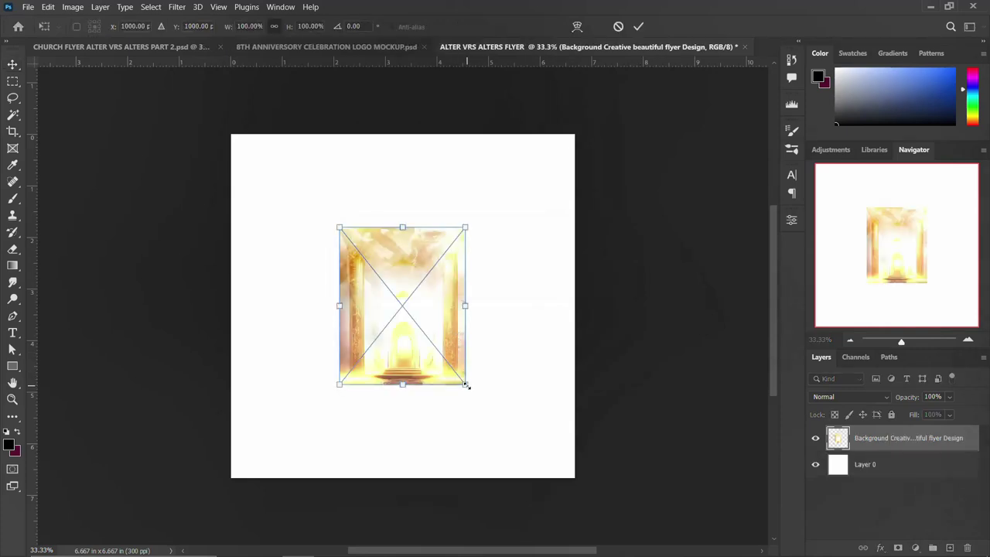
# Scale and reposition the golden archway image to cover the whole square canvas.
pyautogui.moveTo(466, 384); pyautogui.dragTo(549, 492)
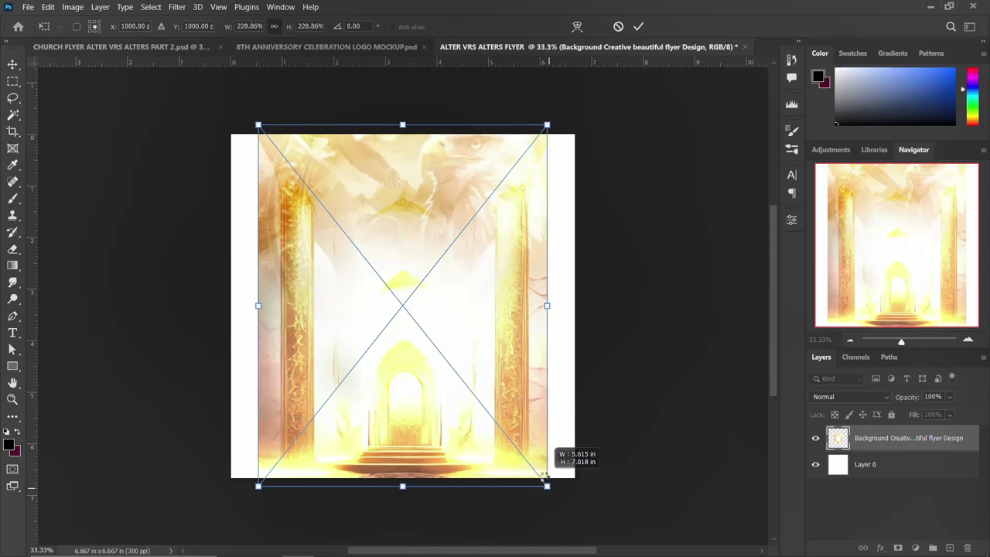
pyautogui.moveTo(548, 484)
pyautogui.mouseDown()
pyautogui.moveTo(541, 416)
pyautogui.moveTo(594, 485)
pyautogui.mouseUp()
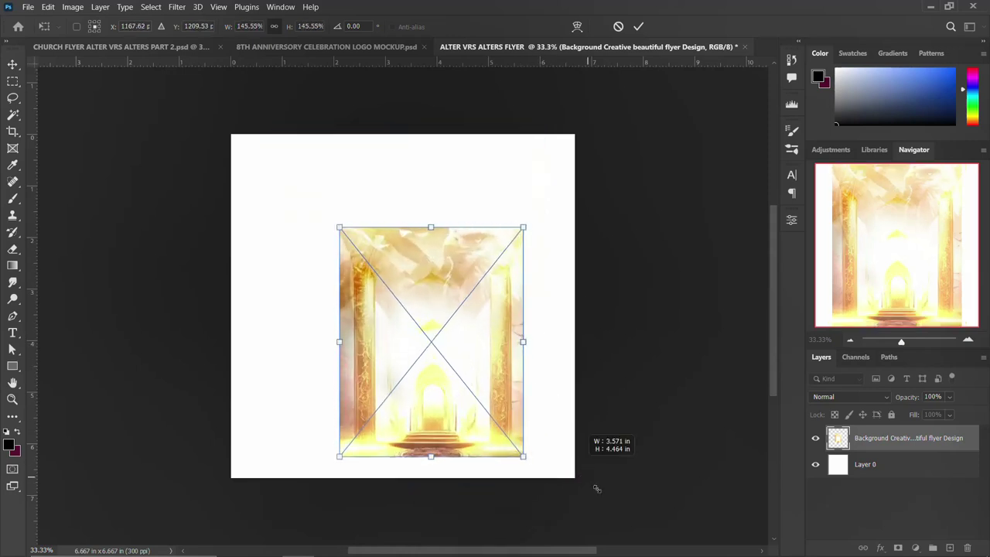
pyautogui.moveTo(505, 374); pyautogui.dragTo(460, 299)
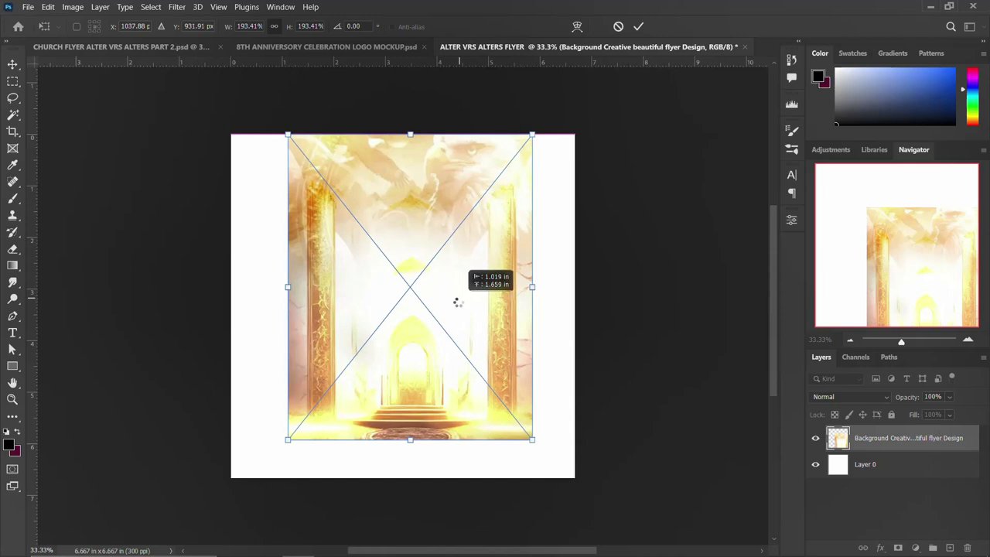
pyautogui.moveTo(460, 298); pyautogui.dragTo(454, 309)
pyautogui.moveTo(524, 300); pyautogui.dragTo(569, 306)
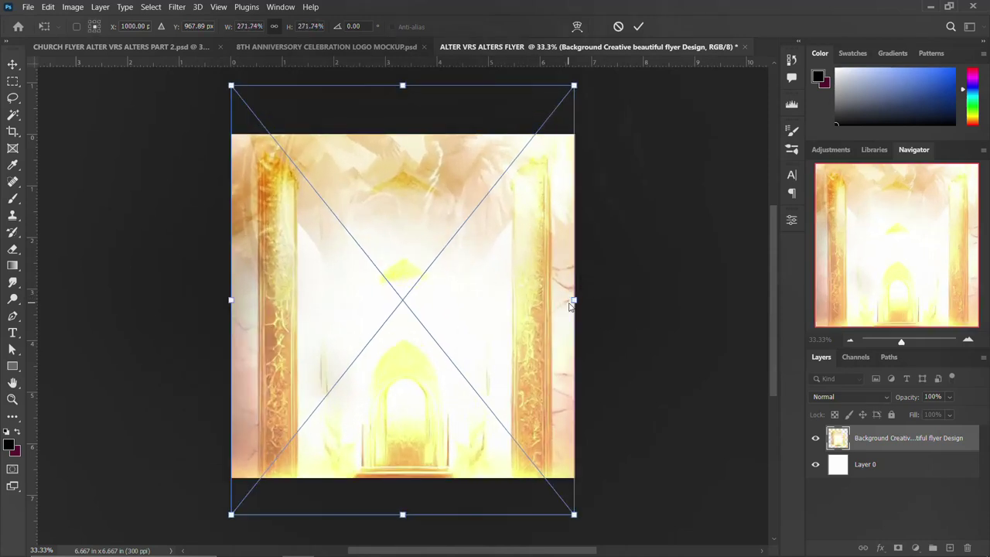
pyautogui.press('Return')
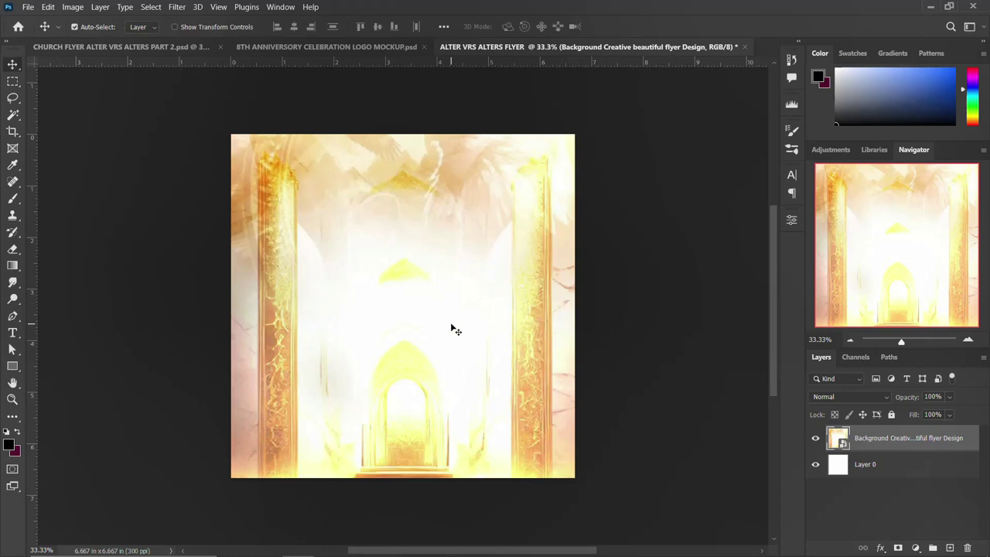
pyautogui.moveTo(265, 543)
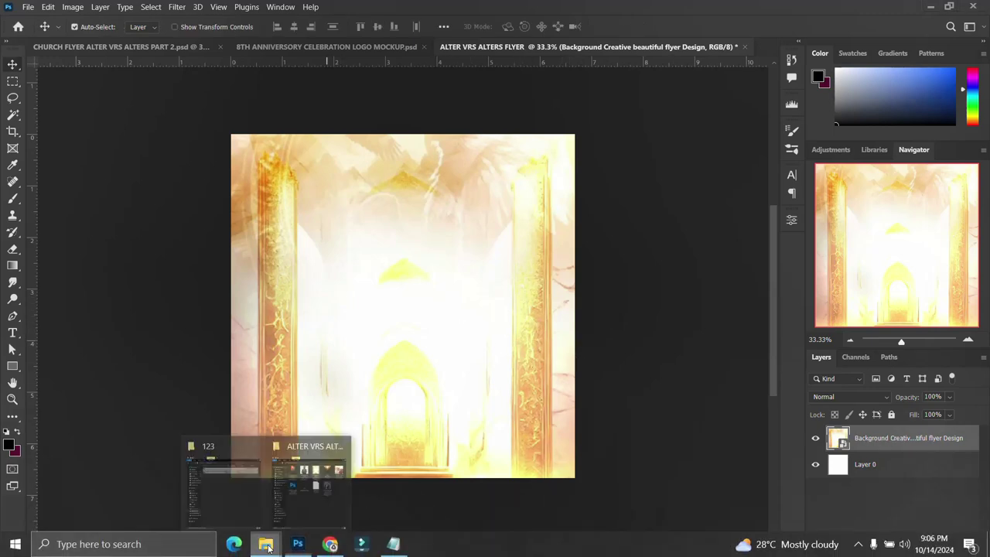
# Place the red sunlight-through-clouds image into the flyer document.
pyautogui.click(308, 484)
pyautogui.click(206, 143)
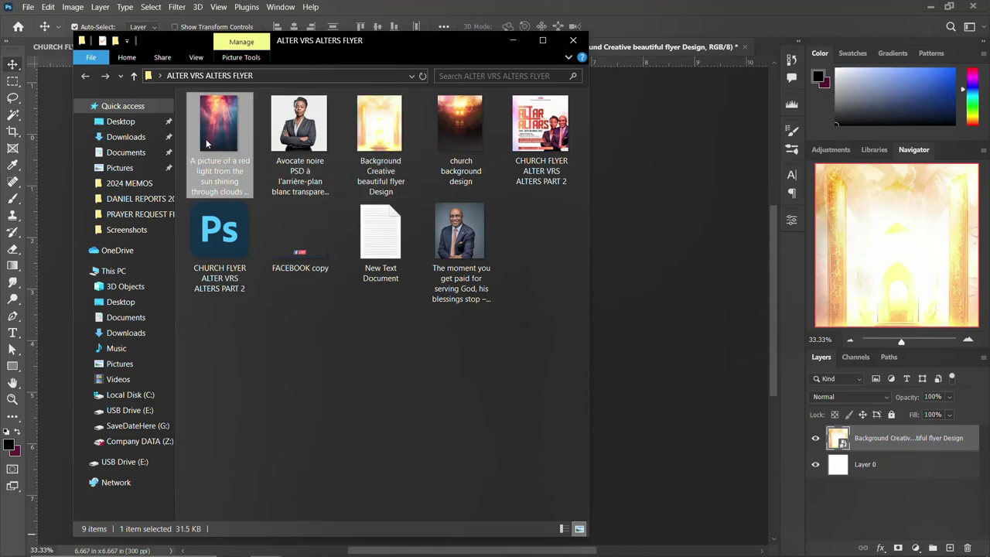
pyautogui.moveTo(210, 125); pyautogui.dragTo(643, 299)
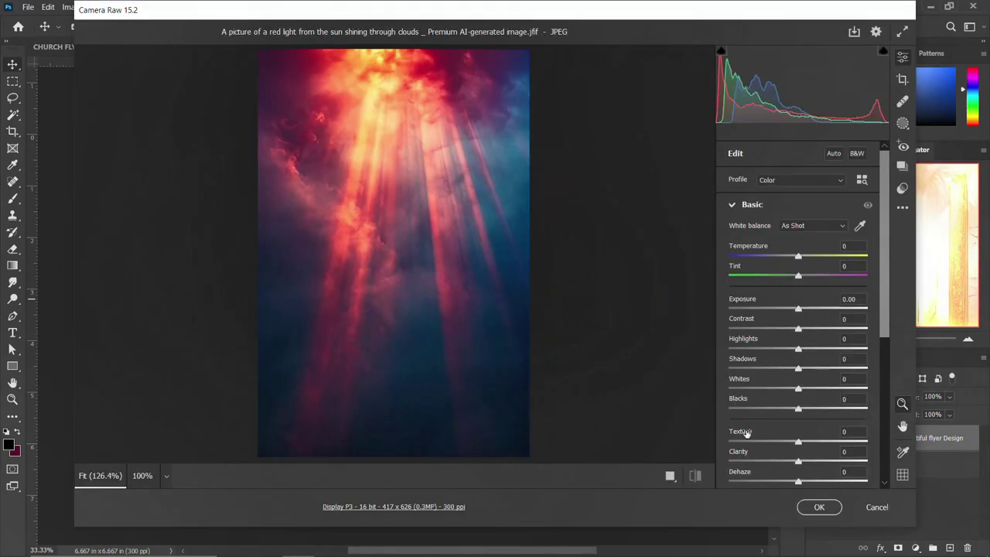
pyautogui.click(816, 507)
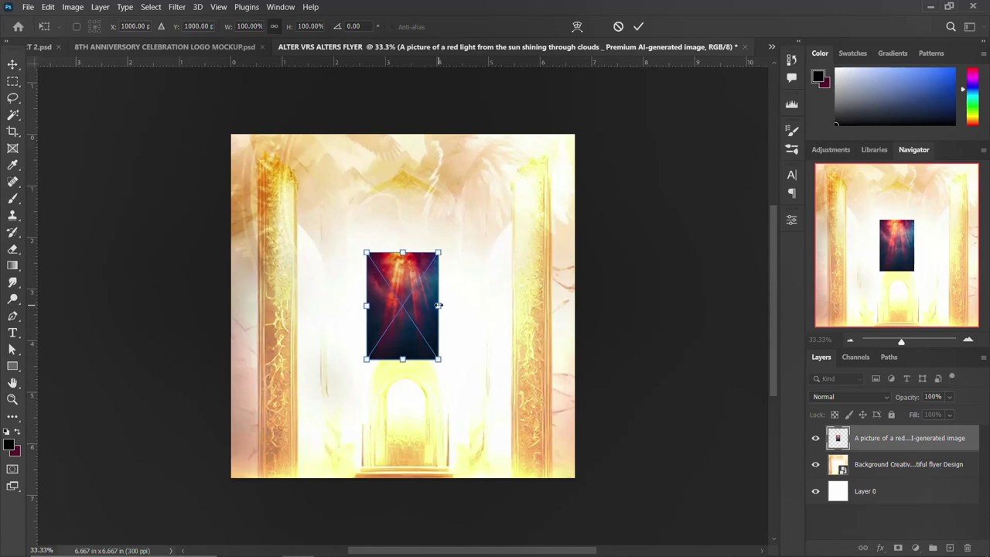
# Stretch the sunlight image so it covers the full square canvas.
pyautogui.moveTo(437, 305); pyautogui.dragTo(522, 308)
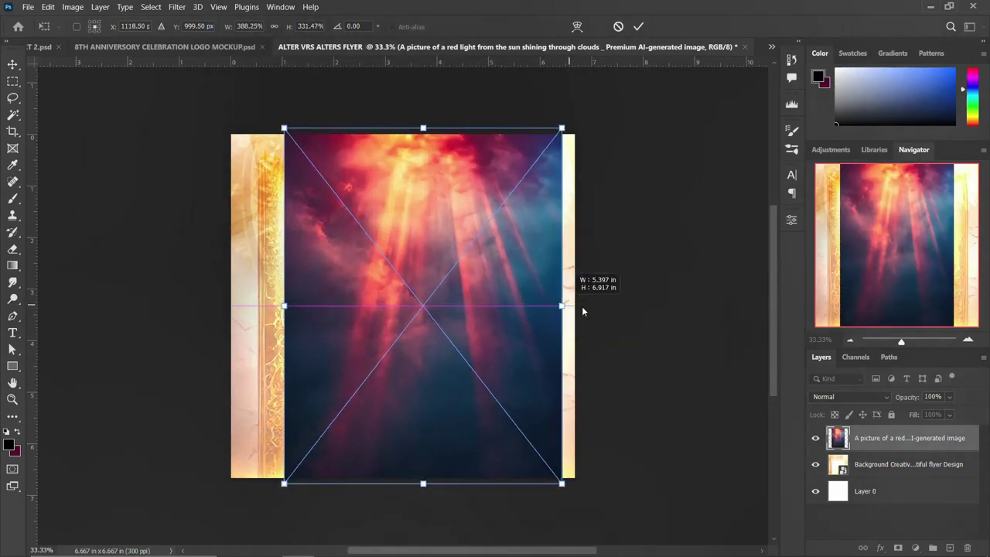
pyautogui.moveTo(535, 305)
pyautogui.mouseDown()
pyautogui.moveTo(417, 319)
pyautogui.moveTo(523, 330)
pyautogui.mouseUp()
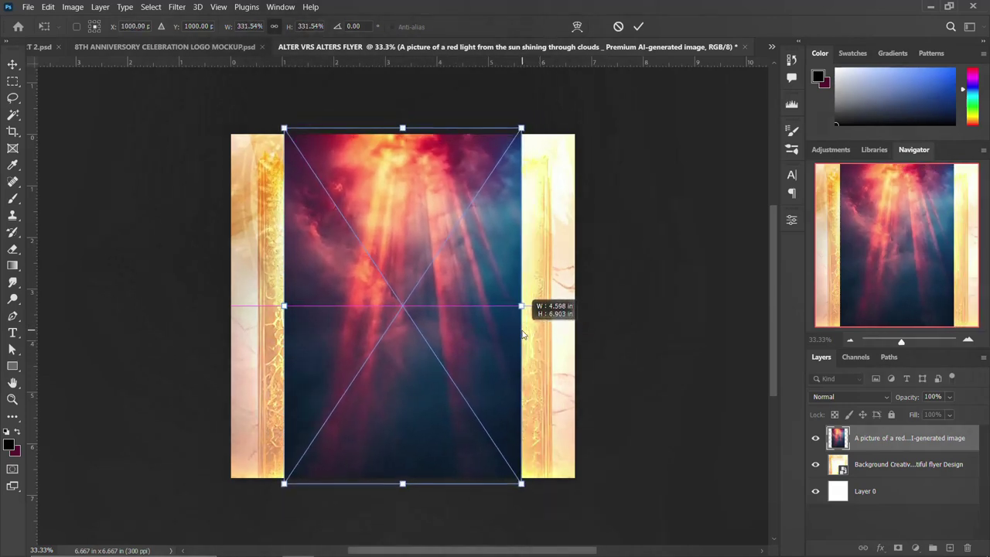
pyautogui.moveTo(523, 330); pyautogui.dragTo(573, 305)
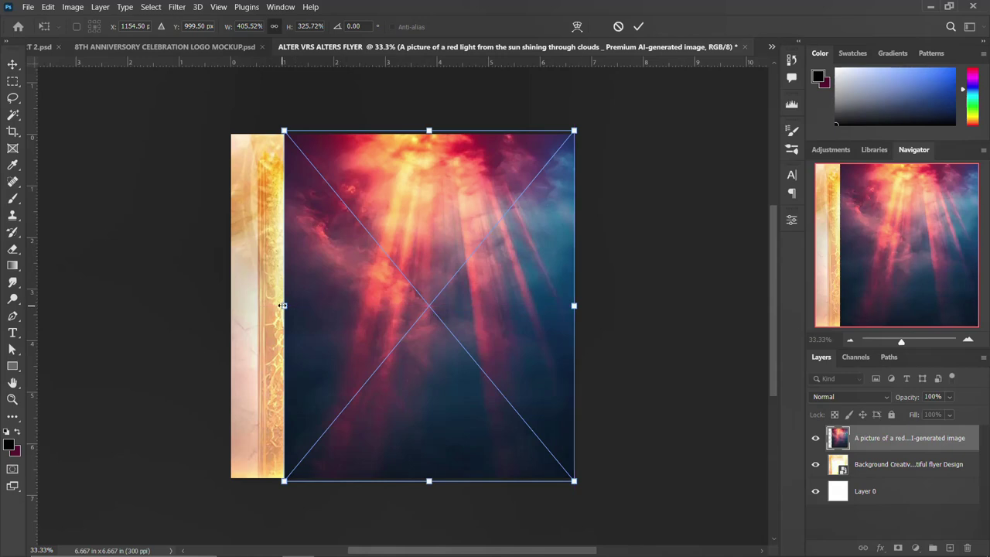
pyautogui.moveTo(276, 306); pyautogui.dragTo(223, 307)
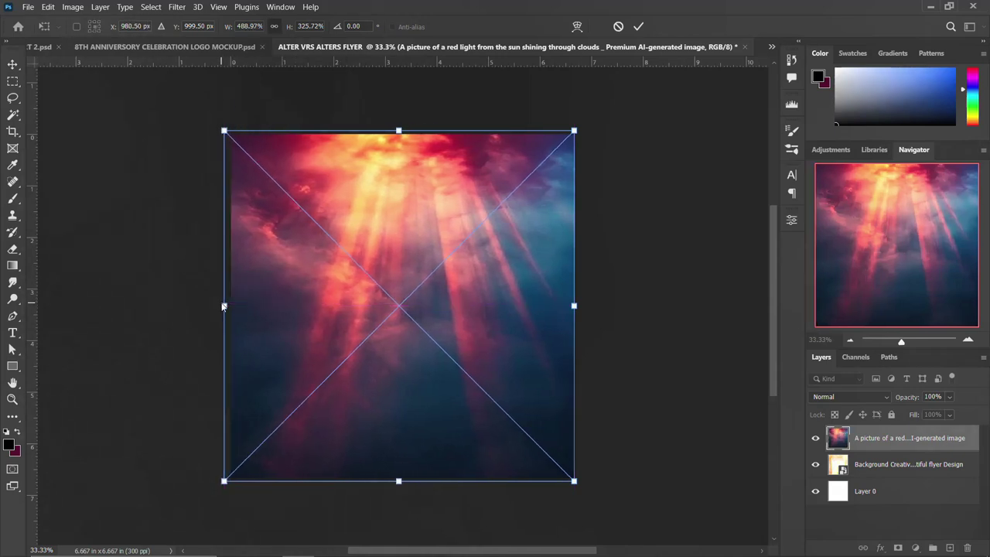
pyautogui.press('Return')
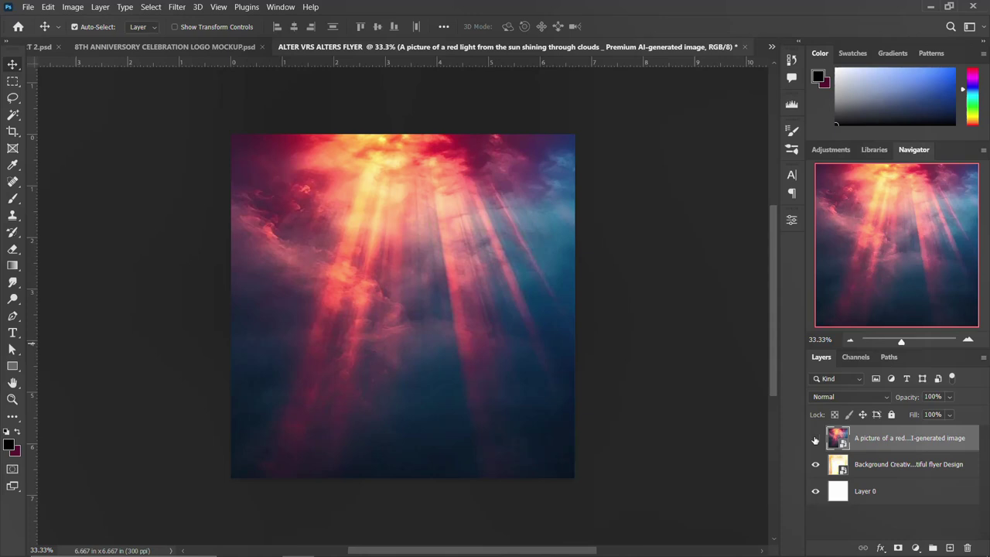
# Hide the sunlight layer, mask the golden background, and set up a black brush.
pyautogui.click(815, 438)
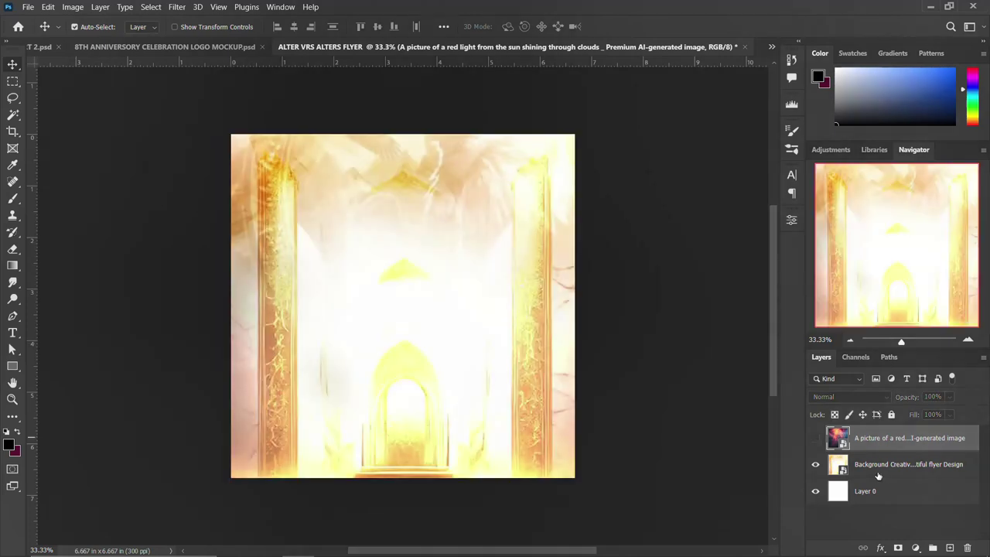
pyautogui.click(890, 468)
pyautogui.click(898, 548)
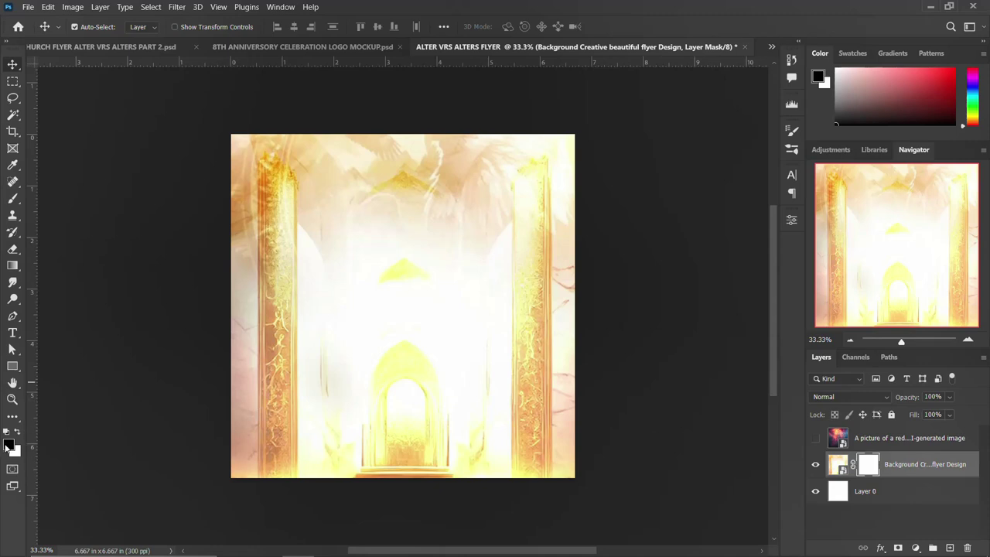
pyautogui.click(10, 445)
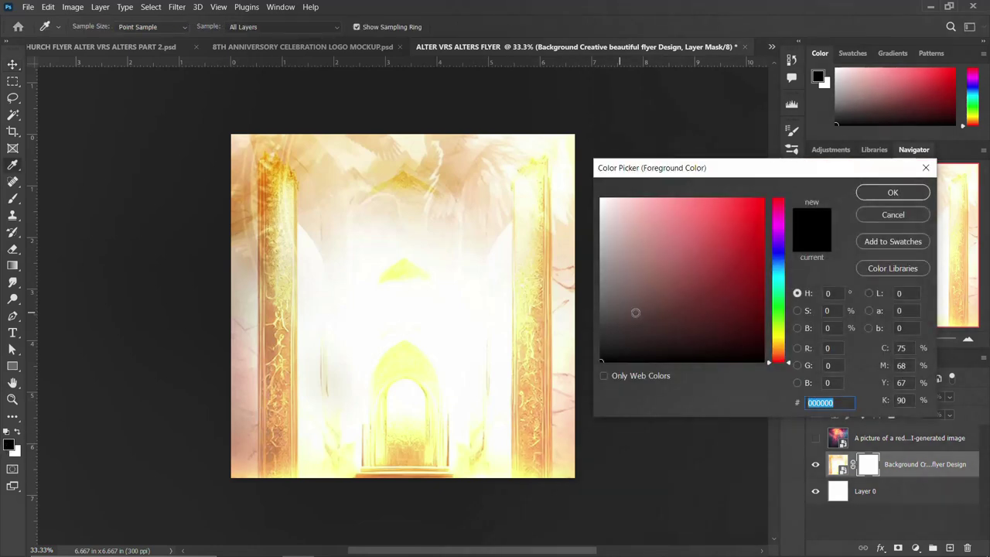
pyautogui.click(893, 191)
pyautogui.press('v')
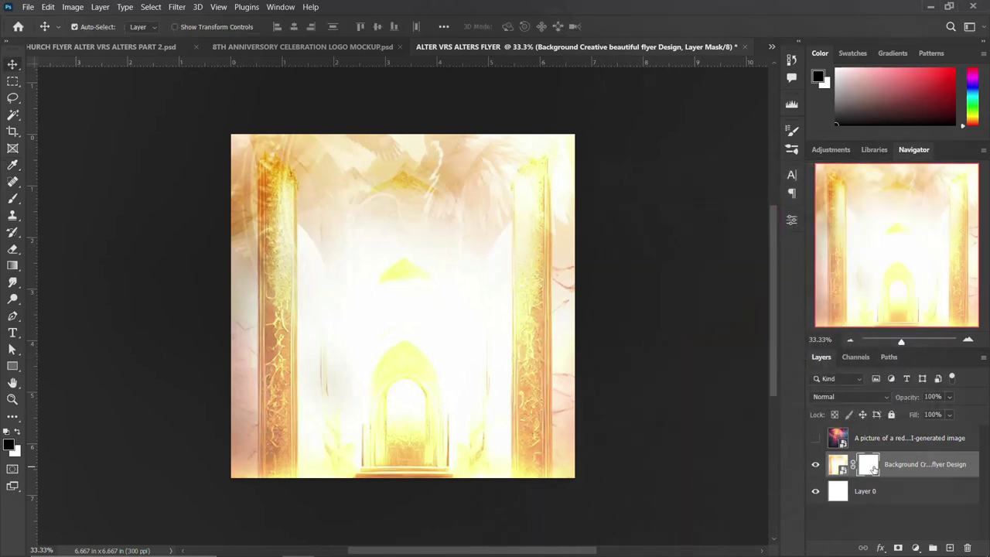
pyautogui.press('b')
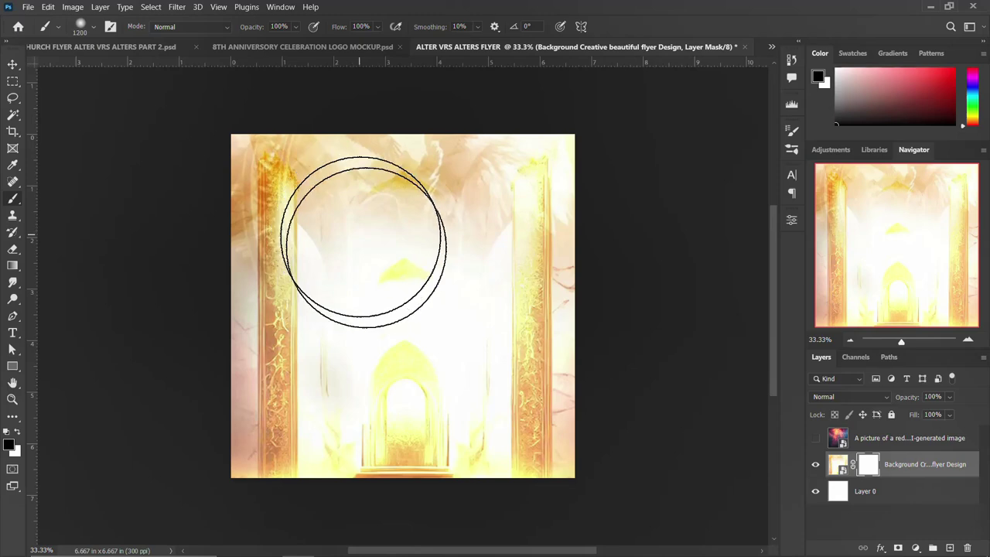
# Paint the mask over the pillars and archway to fade them white, then show the sunlight layer.
pyautogui.moveTo(434, 420); pyautogui.dragTo(276, 260)
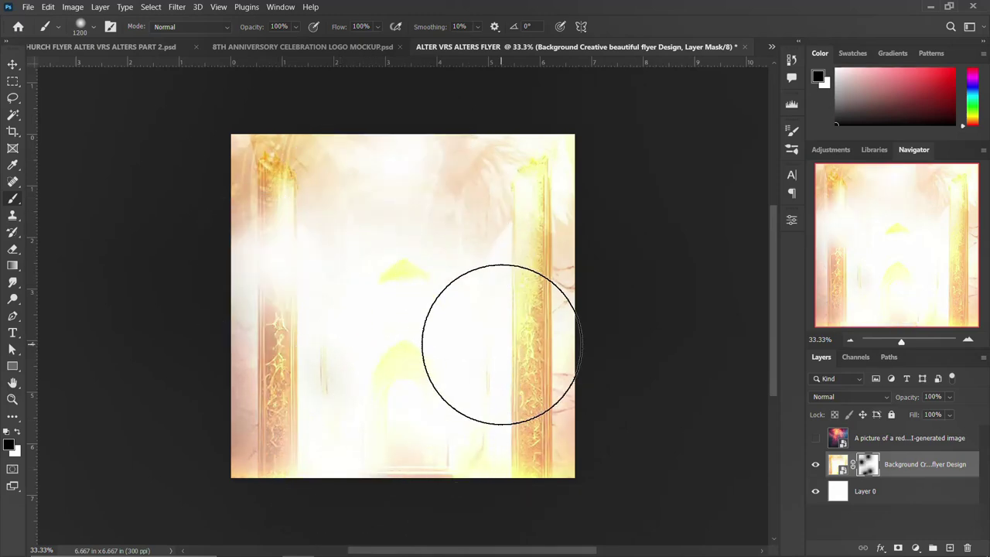
pyautogui.moveTo(502, 343); pyautogui.dragTo(418, 263)
pyautogui.moveTo(369, 171)
pyautogui.mouseDown()
pyautogui.moveTo(441, 165)
pyautogui.moveTo(453, 177)
pyautogui.mouseUp()
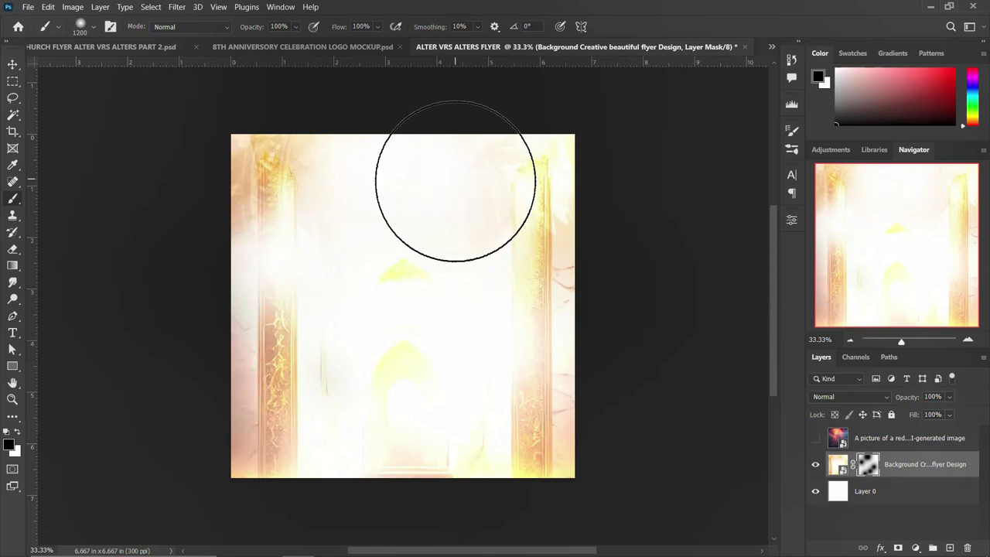
pyautogui.moveTo(405, 221); pyautogui.dragTo(321, 144)
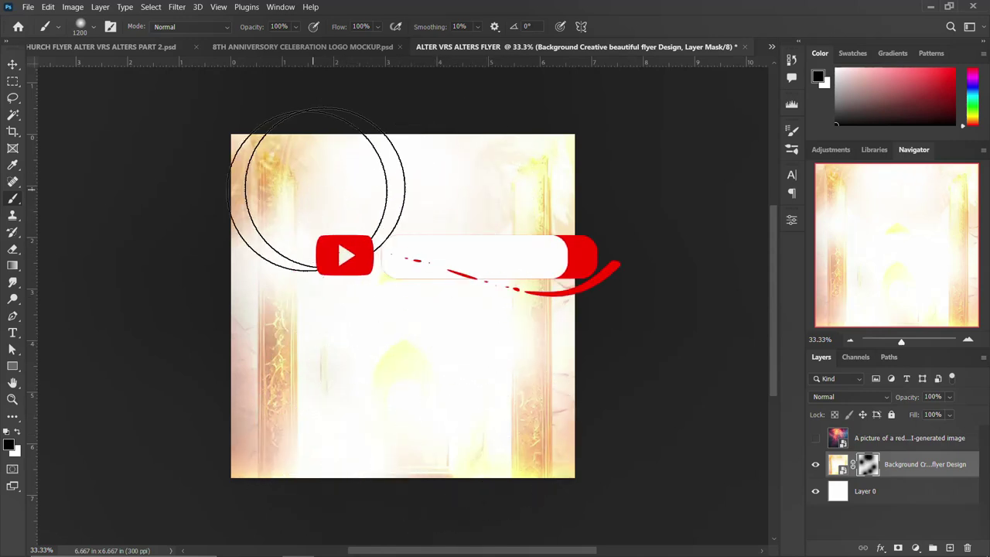
pyautogui.moveTo(357, 265); pyautogui.dragTo(361, 356)
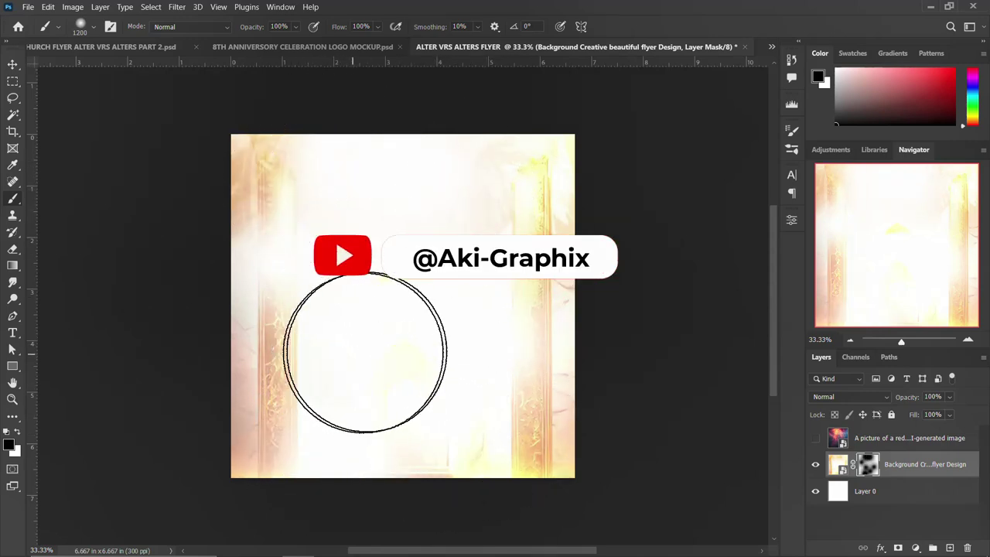
pyautogui.moveTo(467, 450)
pyautogui.mouseDown()
pyautogui.moveTo(453, 431)
pyautogui.moveTo(475, 221)
pyautogui.mouseUp()
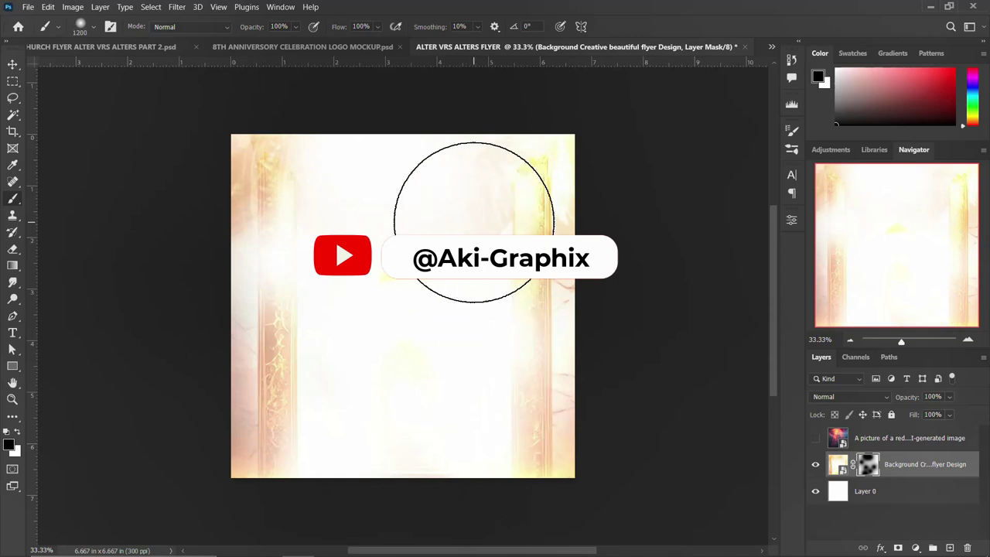
pyautogui.press('v')
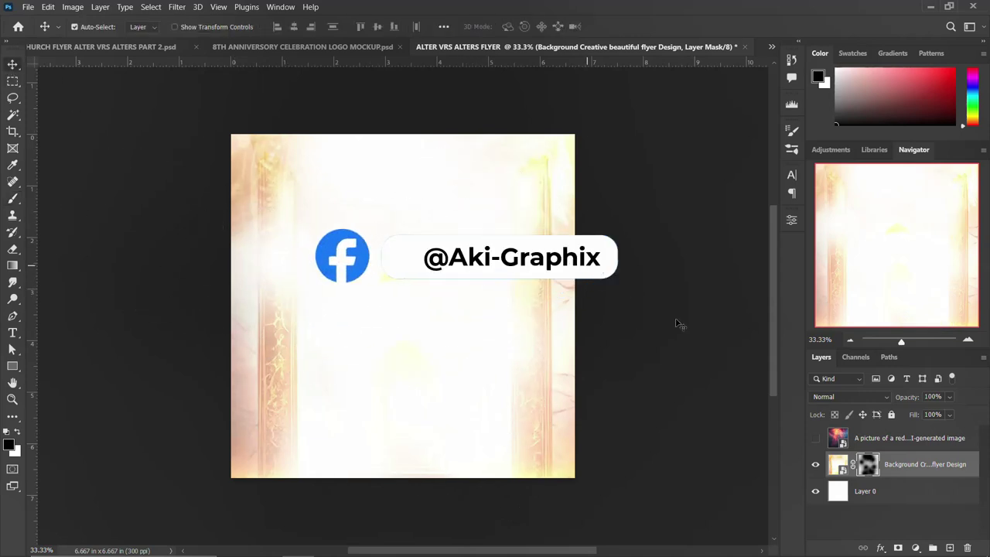
pyautogui.click(815, 439)
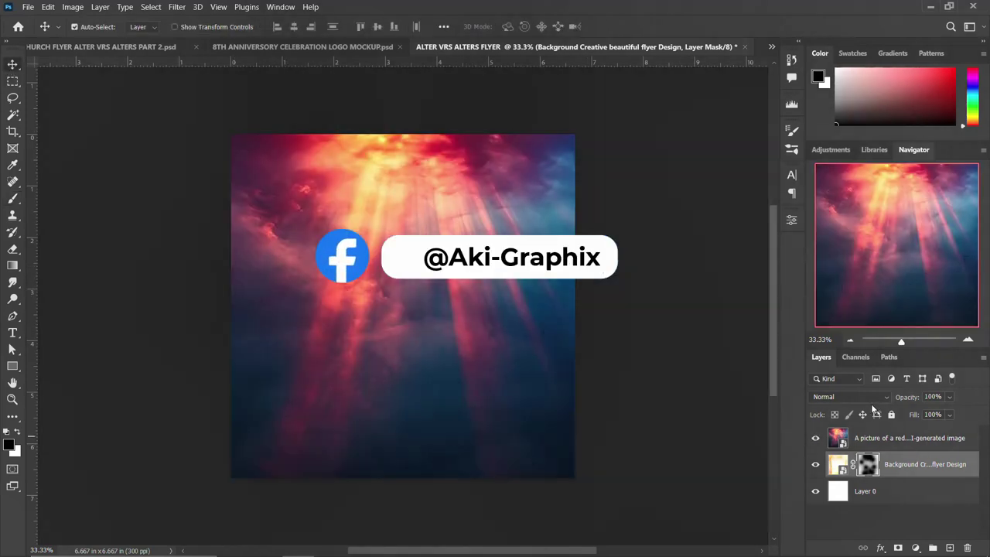
# Set the sunlight layer's blend mode to Soft Light after briefly trying Saturation.
pyautogui.click(902, 441)
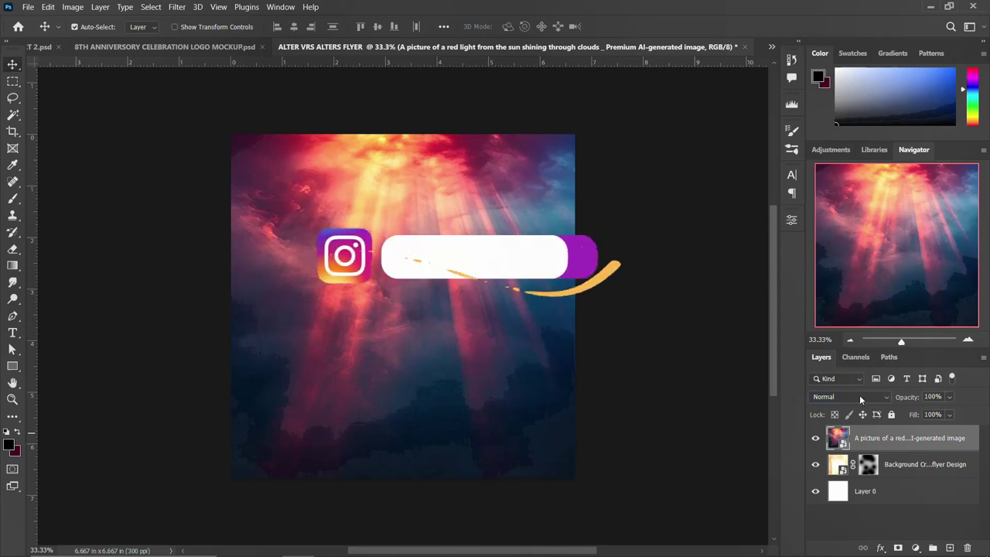
pyautogui.click(860, 395)
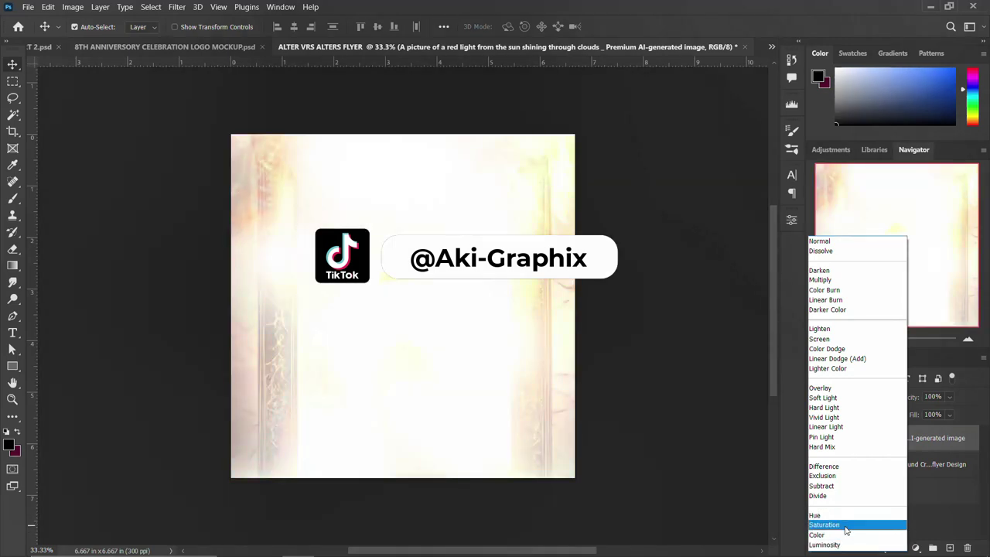
pyautogui.click(846, 529)
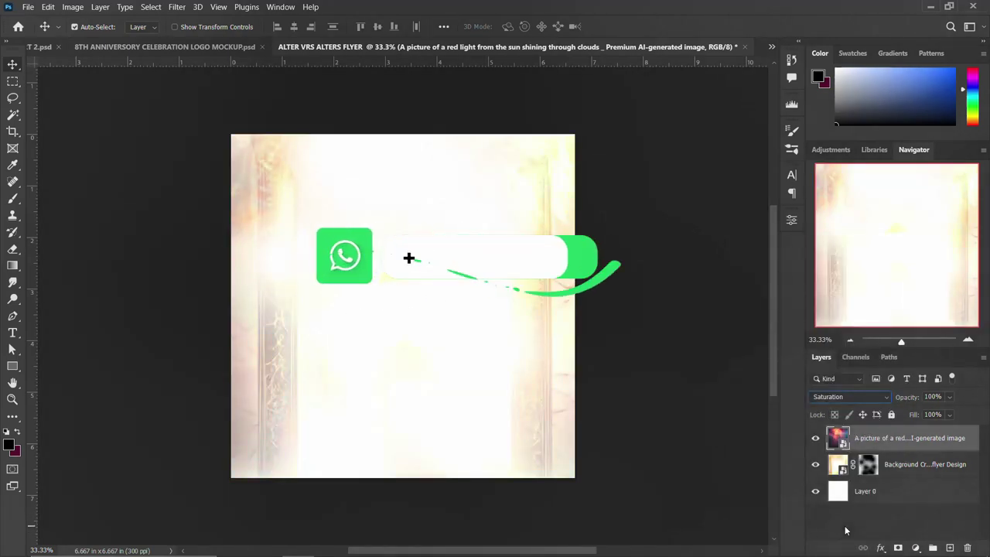
pyautogui.hotkey('alt', 'shift', 'f')
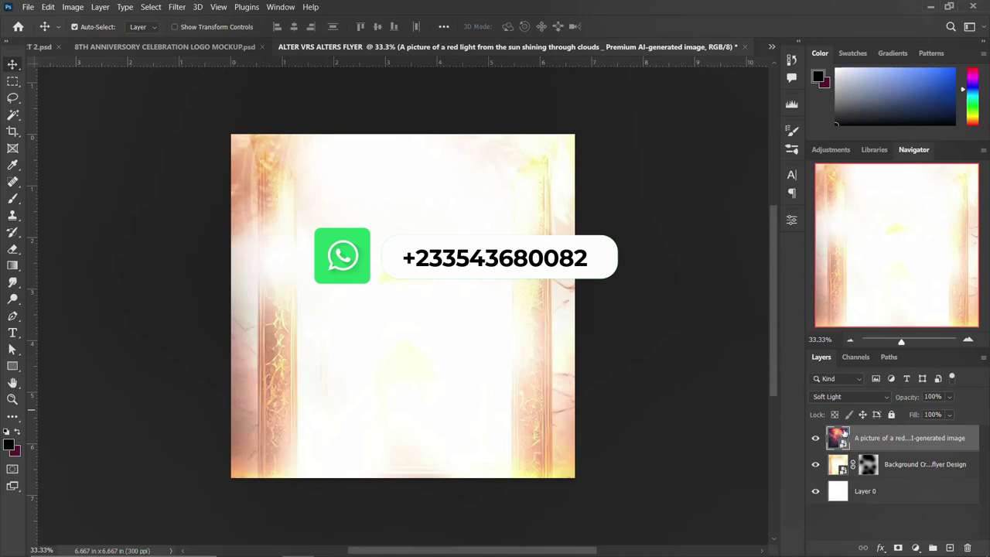
pyautogui.click(875, 495)
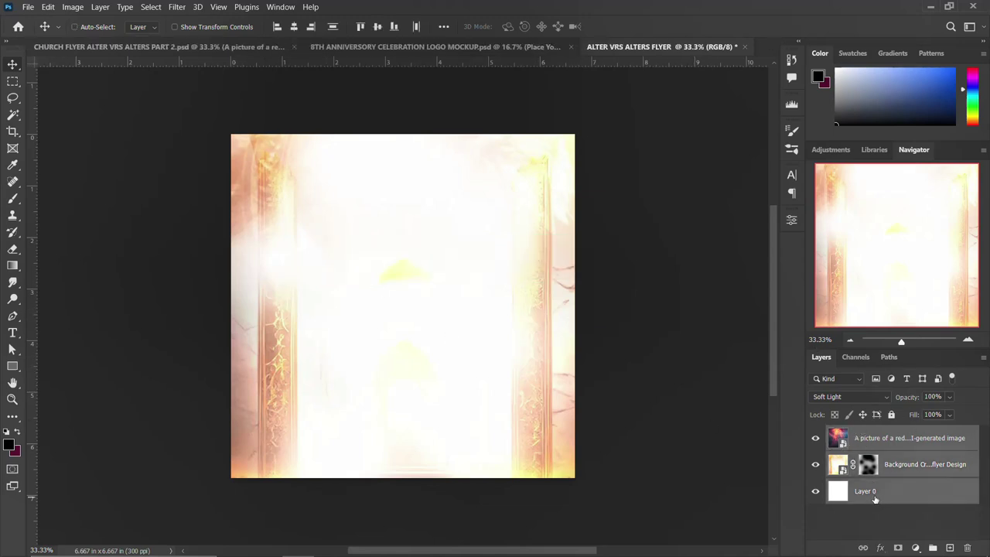
# Group the three background layers and name the group BG.
pyautogui.hotkey('ctrl', 'g')
pyautogui.doubleClick(858, 433)
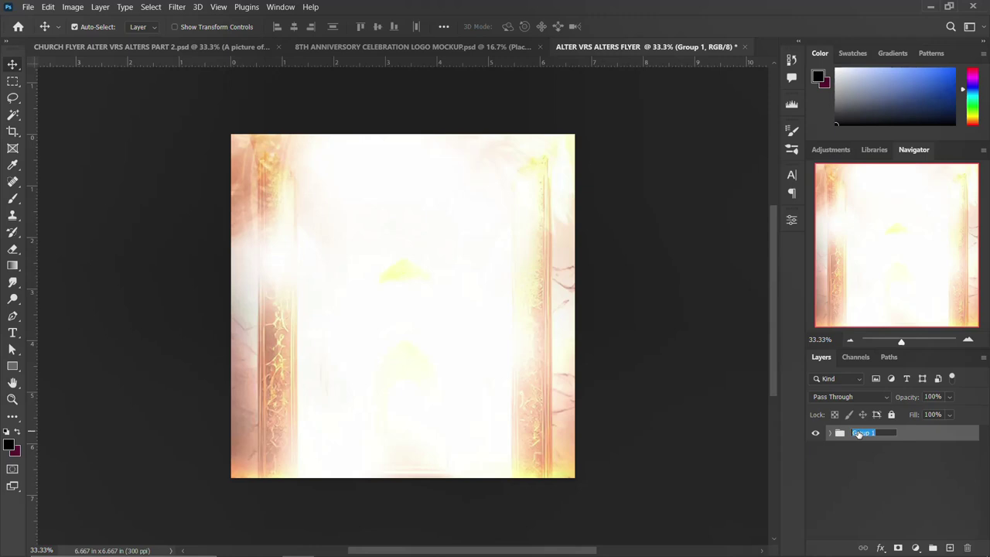
pyautogui.write('BG')
pyautogui.press('Return')
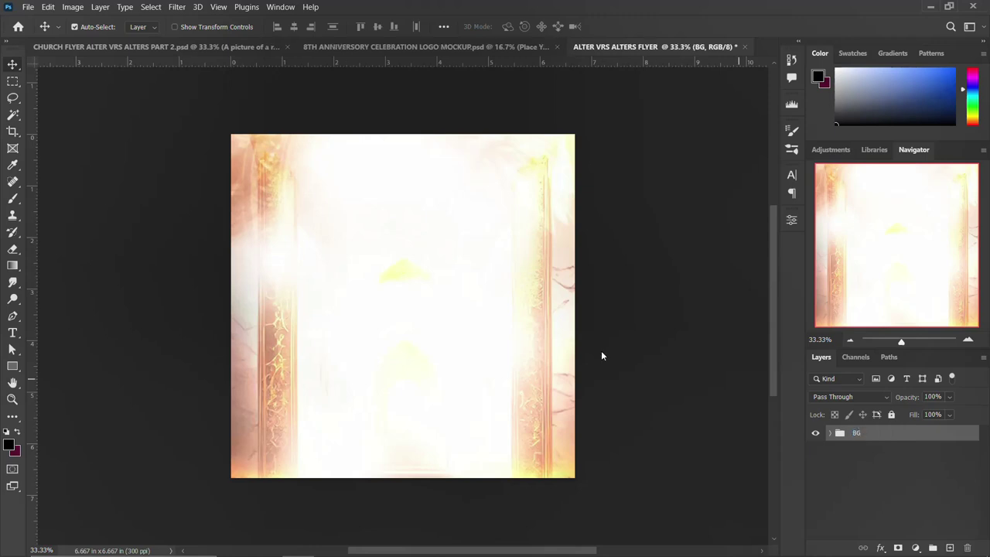
pyautogui.moveTo(265, 544)
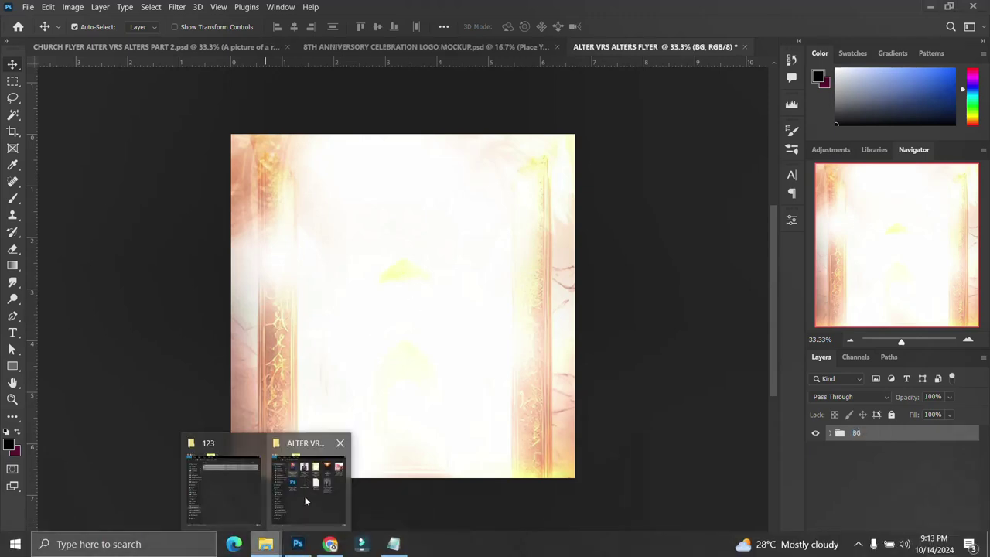
# Place the FACEBOOK copy Facebook Live logo near the top of the flyer.
pyautogui.click(304, 449)
pyautogui.click(308, 255)
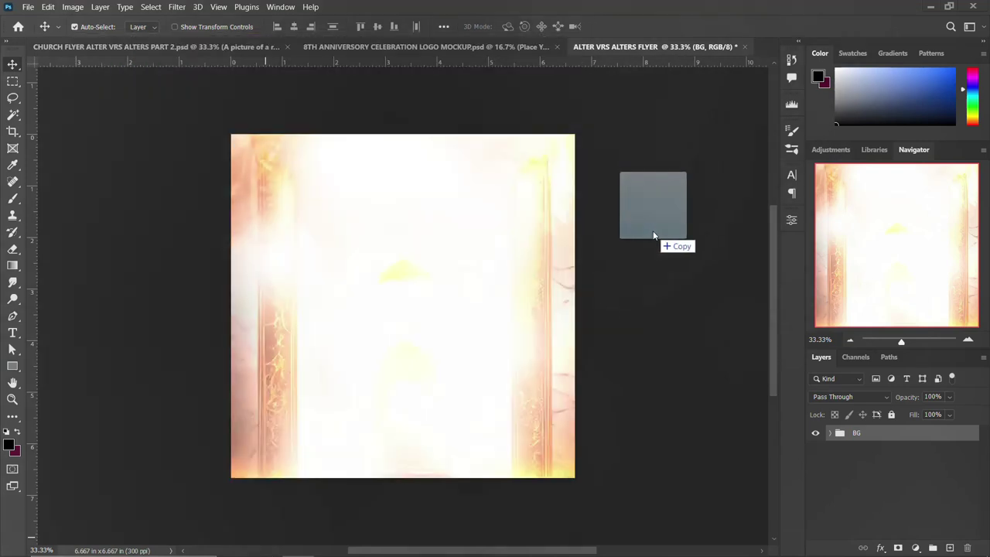
pyautogui.moveTo(298, 246); pyautogui.dragTo(653, 231)
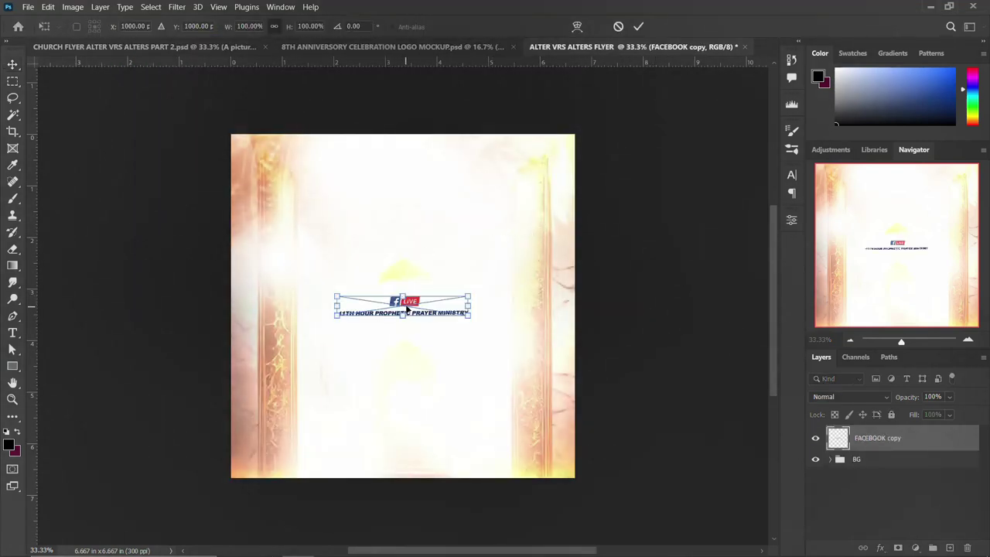
pyautogui.moveTo(407, 309); pyautogui.dragTo(402, 163)
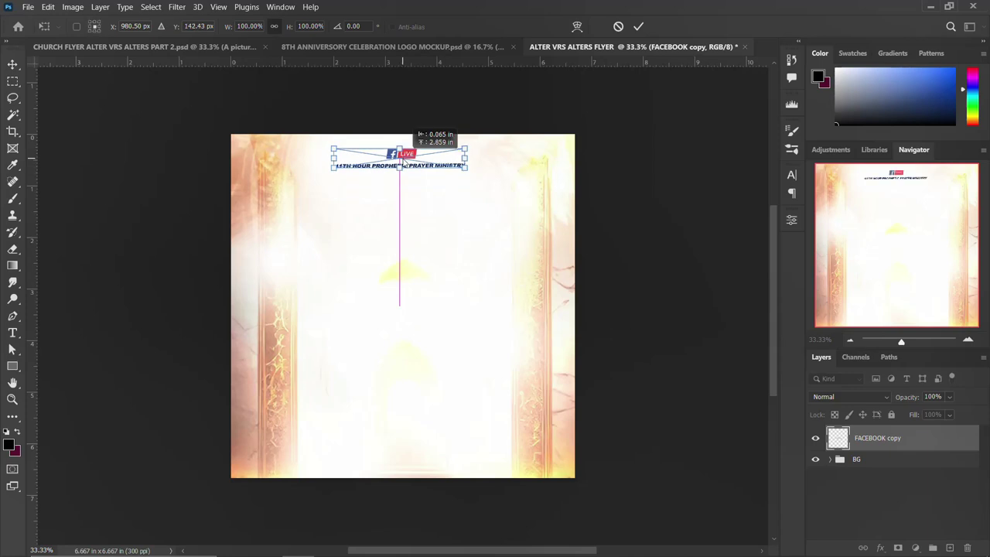
pyautogui.press('Return')
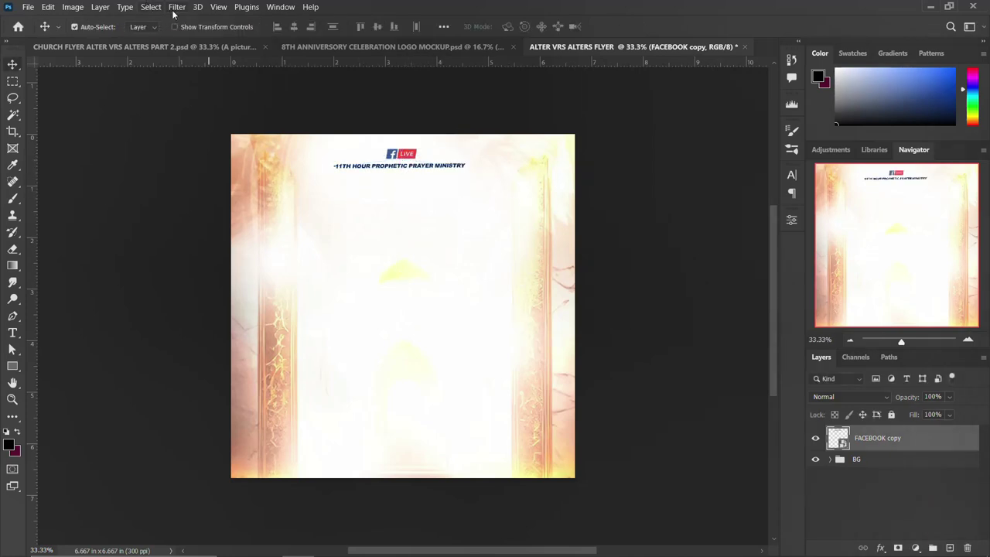
pyautogui.hotkey('ctrl', 'a')
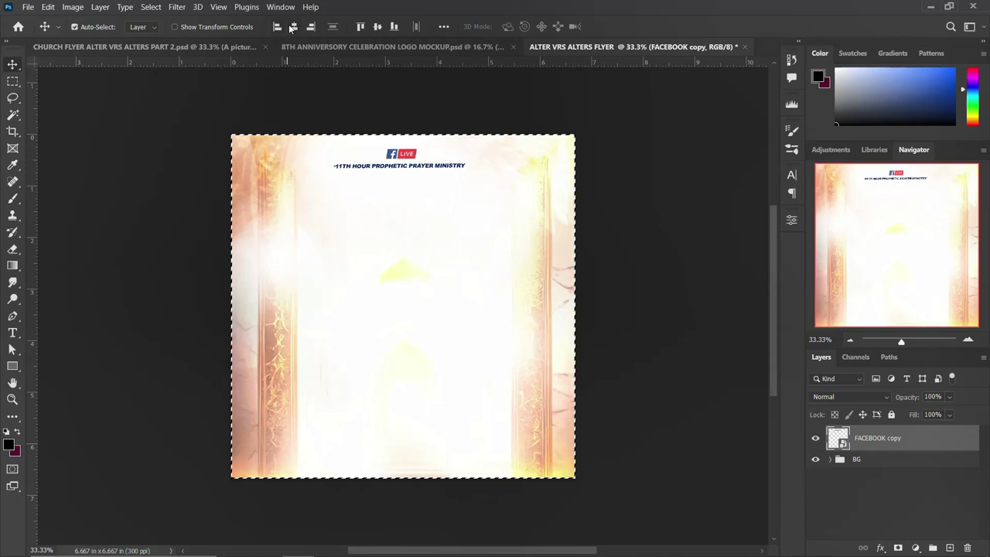
# Centre the Facebook Live logo horizontally and add a 6-column, 5-row guide layout.
pyautogui.click(293, 27)
pyautogui.hotkey('ctrl', 'd')
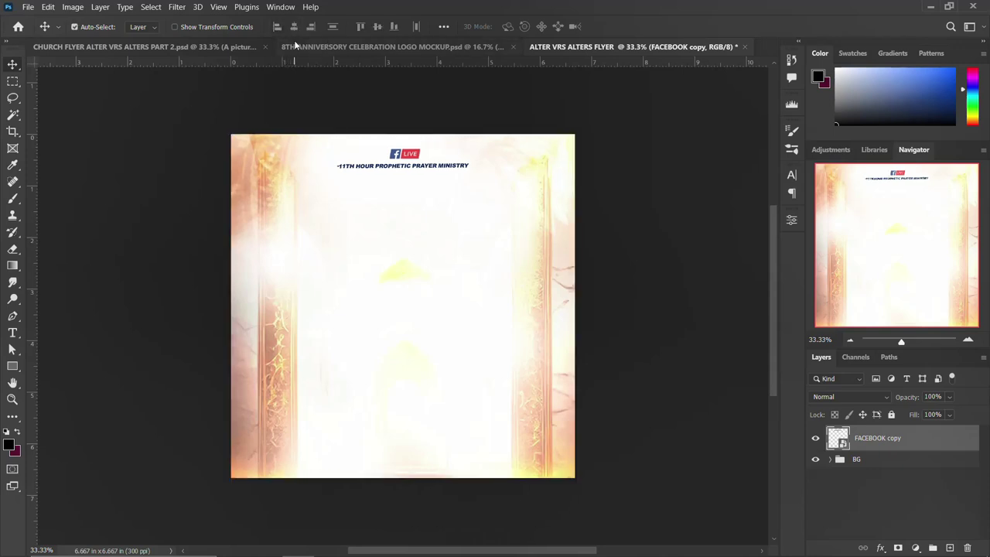
pyautogui.click(222, 8)
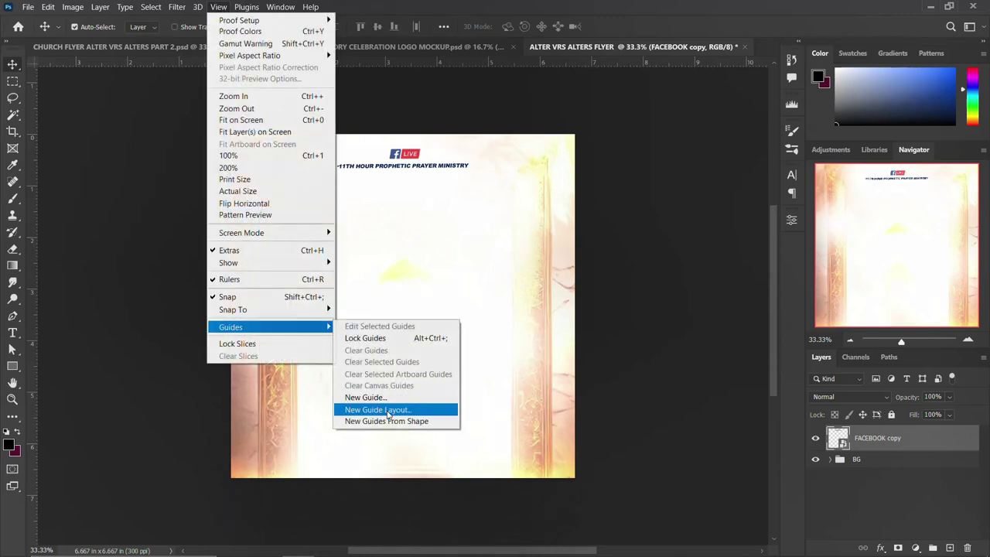
pyautogui.click(389, 412)
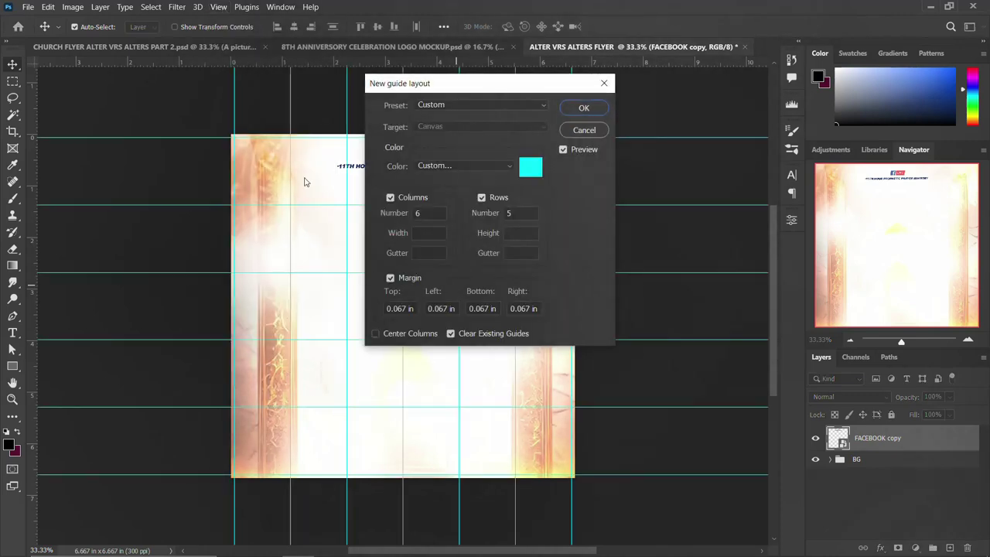
pyautogui.click(585, 109)
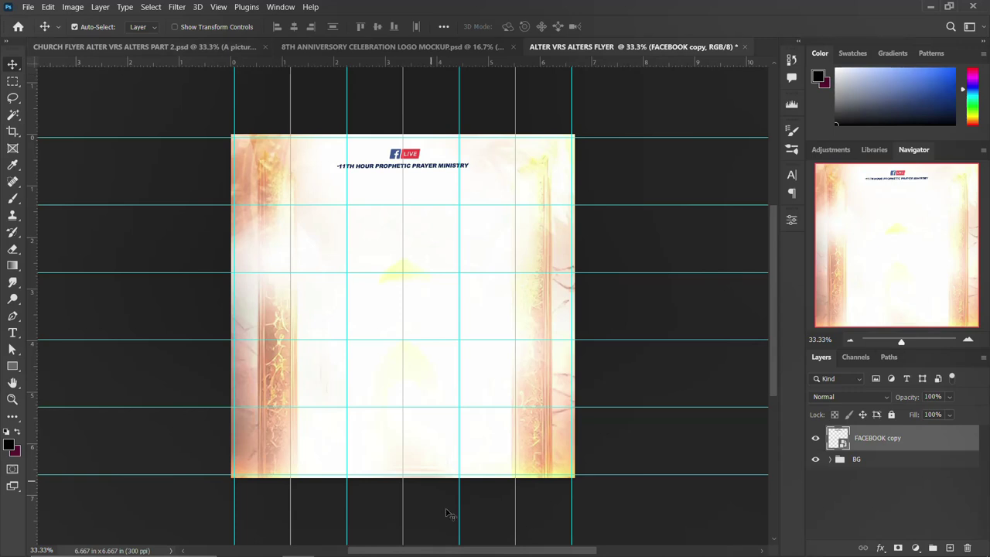
pyautogui.click(387, 543)
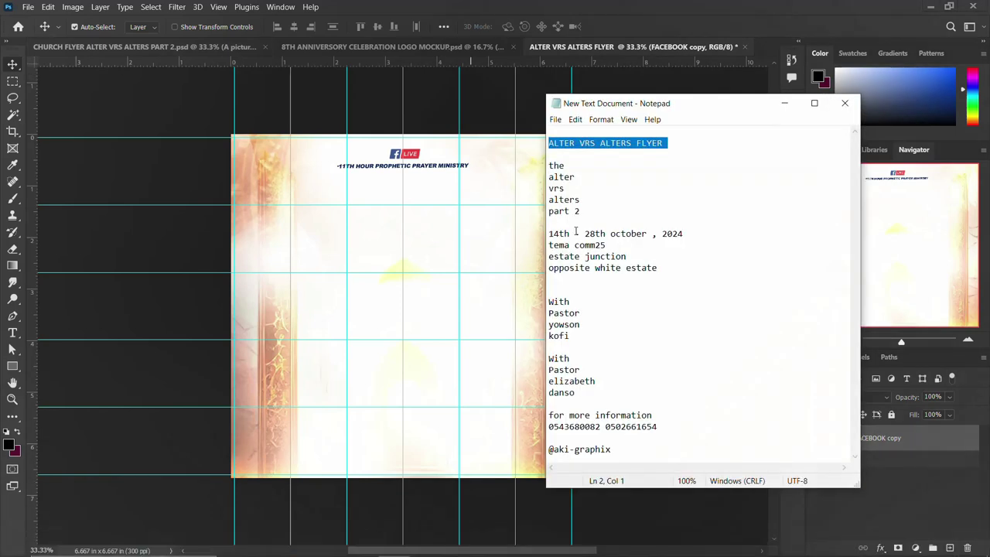
# Add the word 'alter' as a new text layer at the flyer's upper left.
pyautogui.moveTo(591, 201); pyautogui.dragTo(549, 176)
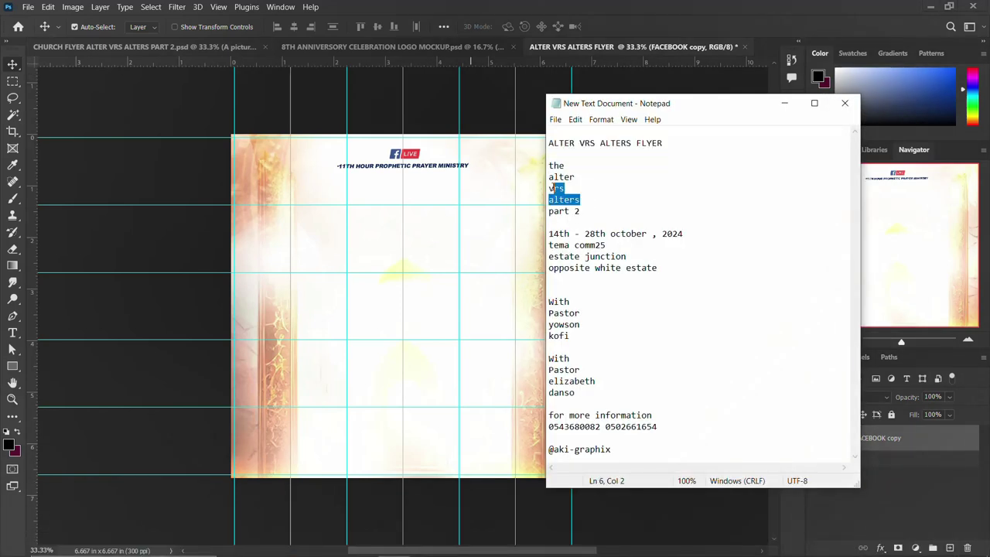
pyautogui.doubleClick(558, 177)
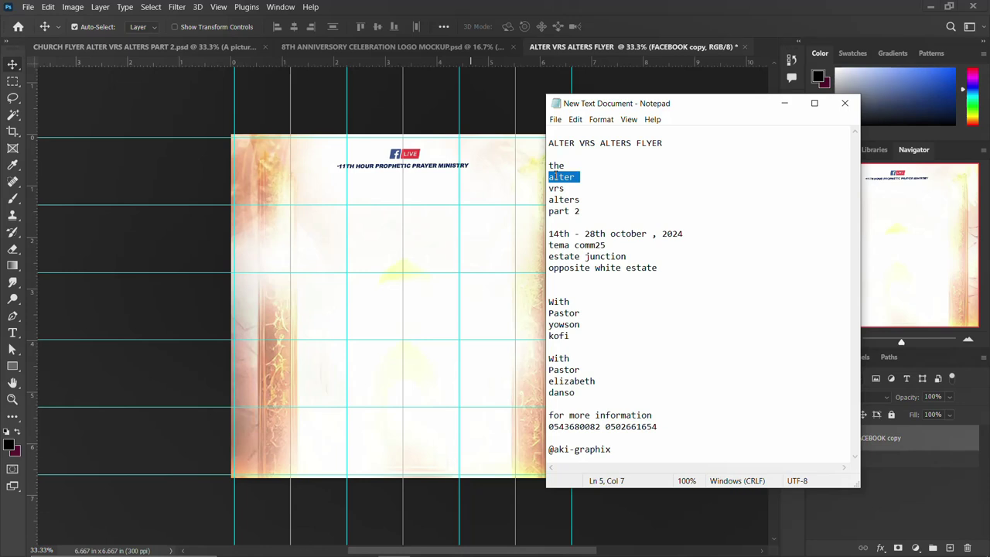
pyautogui.click(403, 215)
pyautogui.press('t')
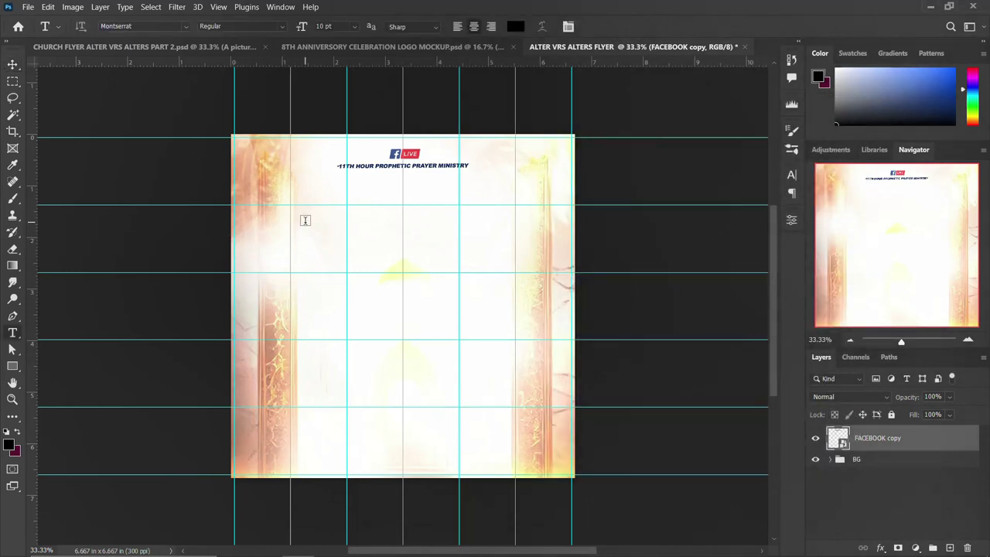
pyautogui.click(304, 221)
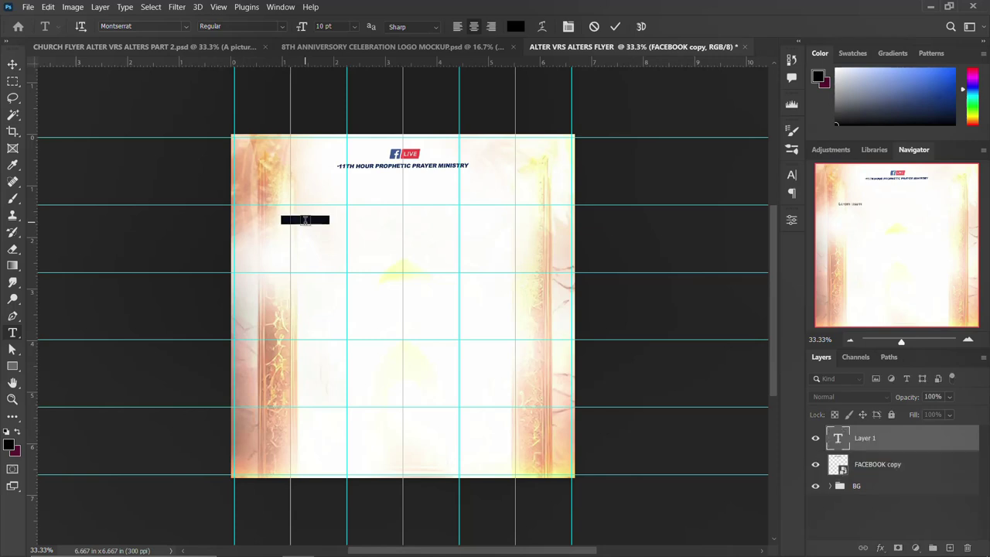
pyautogui.write('alter')
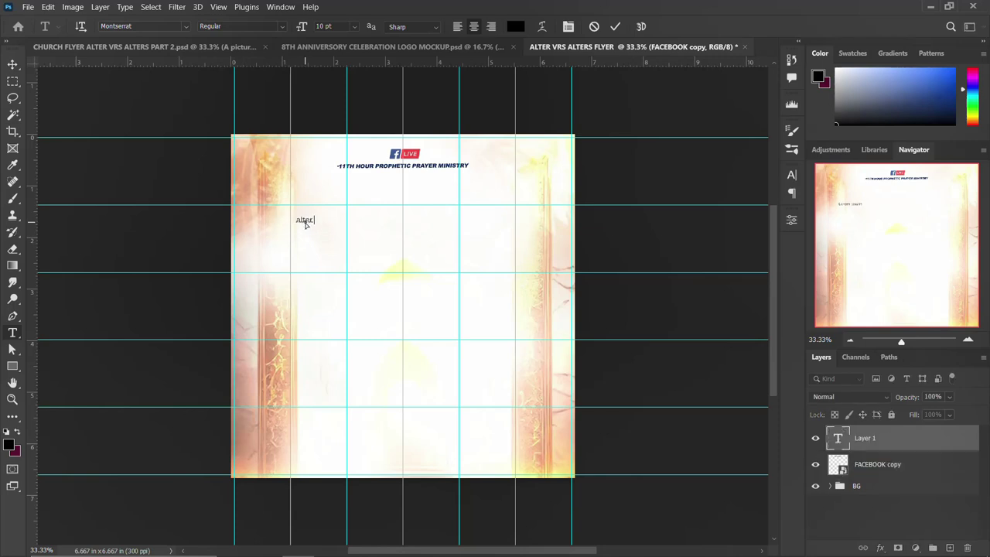
# Set ALTER in the Aldo the Apache font and scale it to about 829%.
pyautogui.click(791, 176)
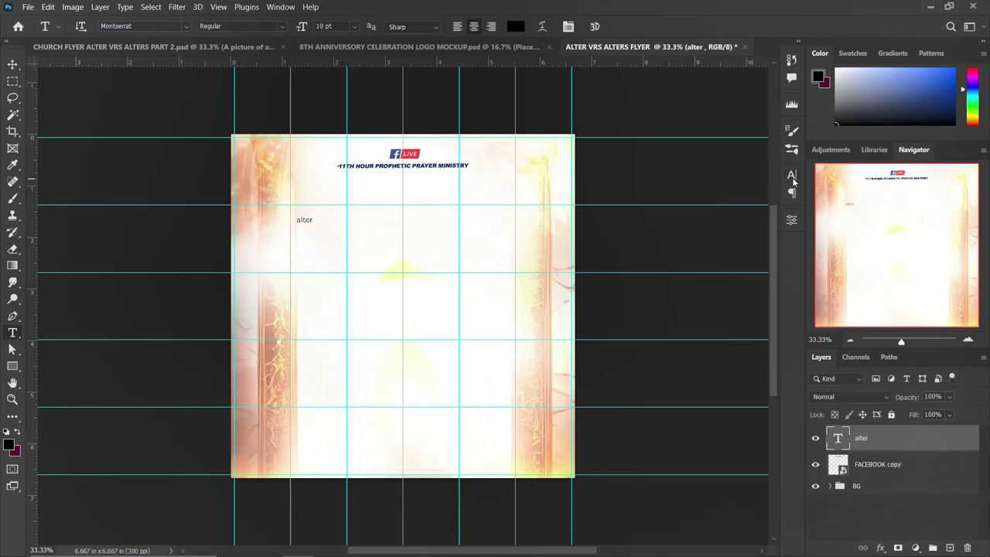
pyautogui.click(717, 193)
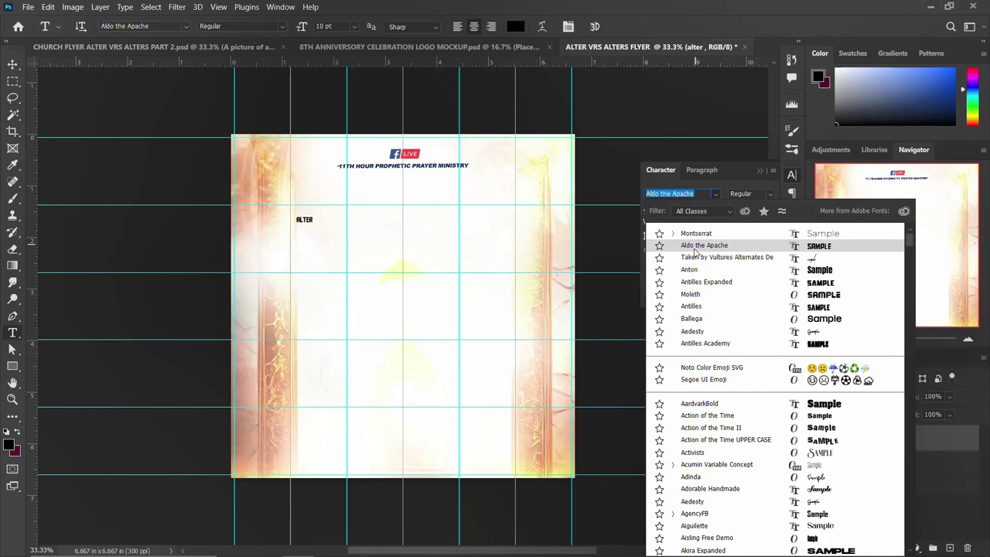
pyautogui.click(694, 247)
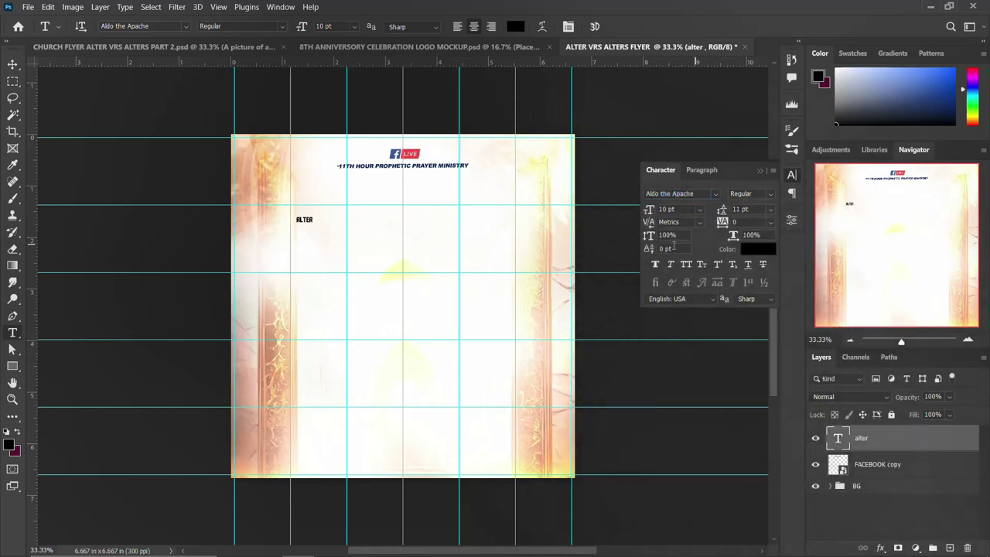
pyautogui.click(793, 176)
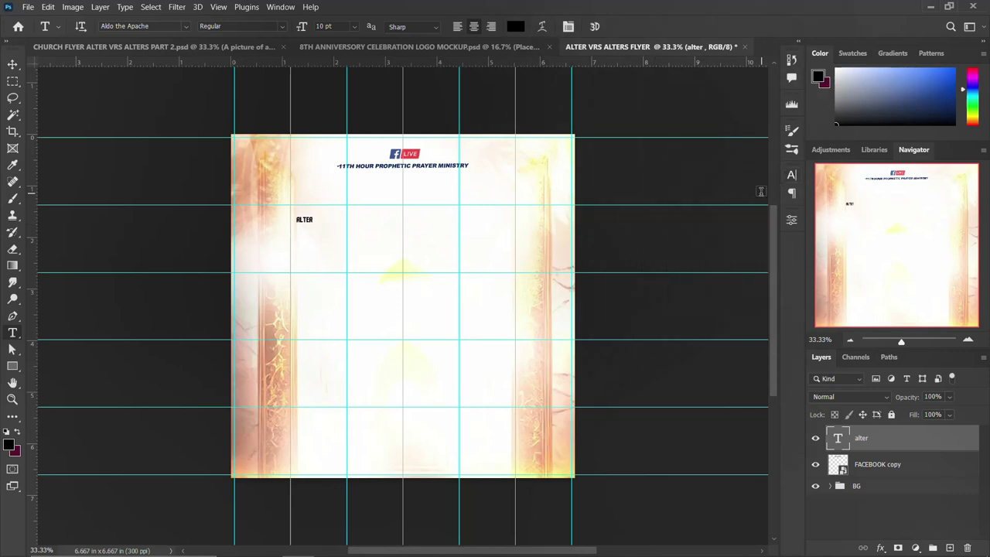
pyautogui.hotkey('ctrl', 't')
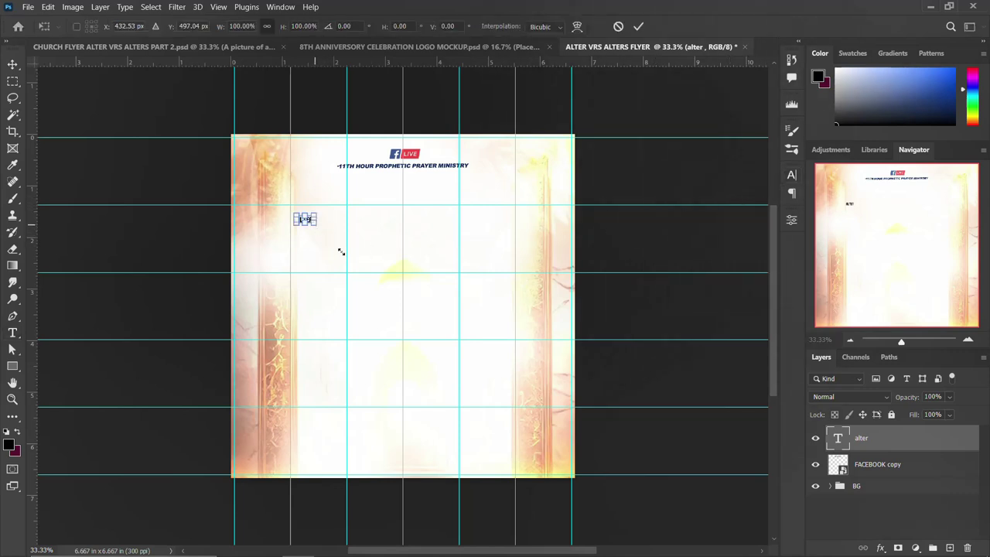
pyautogui.moveTo(341, 252)
pyautogui.mouseDown()
pyautogui.moveTo(349, 239)
pyautogui.moveTo(360, 246)
pyautogui.mouseUp()
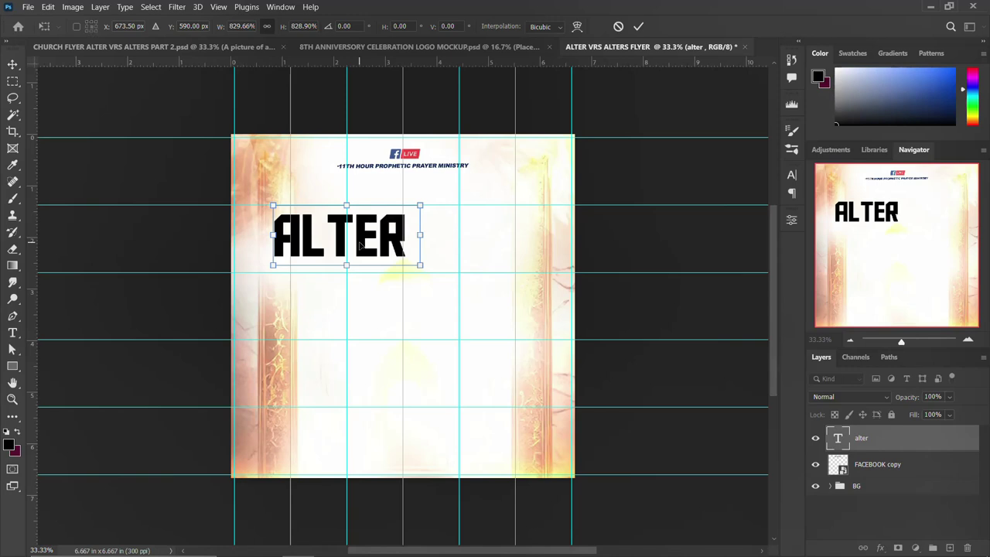
pyautogui.press('Return')
pyautogui.press('t')
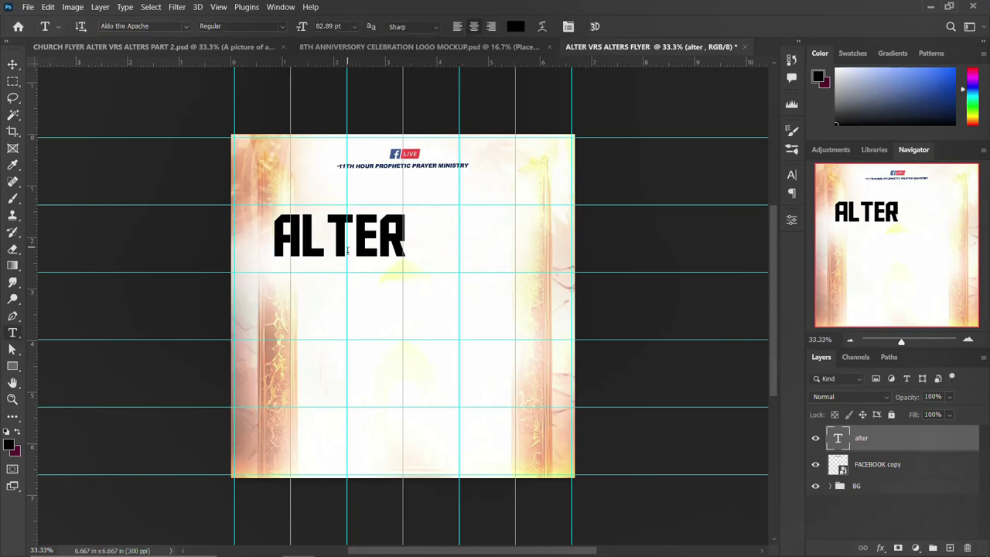
pyautogui.click(393, 544)
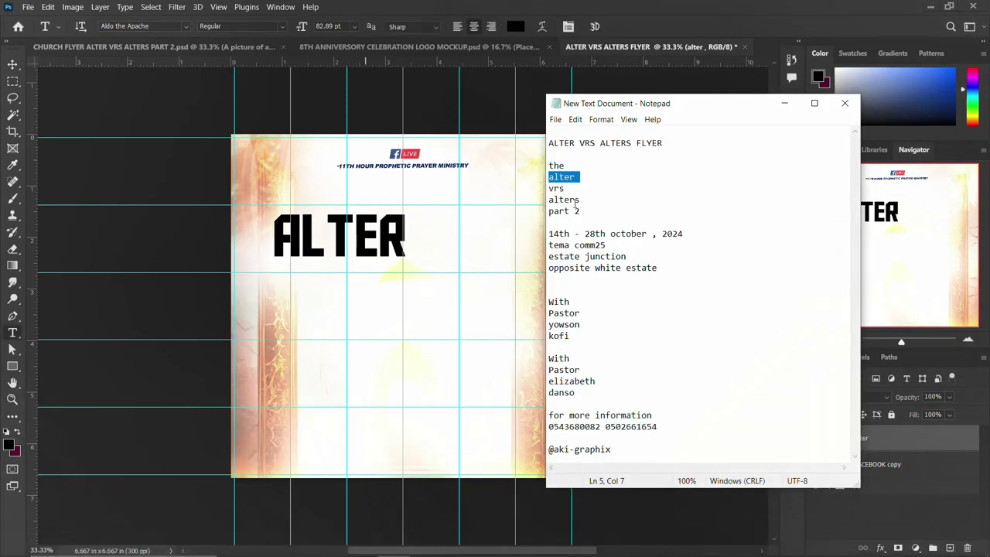
# Paste 'alters' as a text layer below ALTER and move ALTER back to the upper left.
pyautogui.doubleClick(575, 200)
pyautogui.click(358, 234)
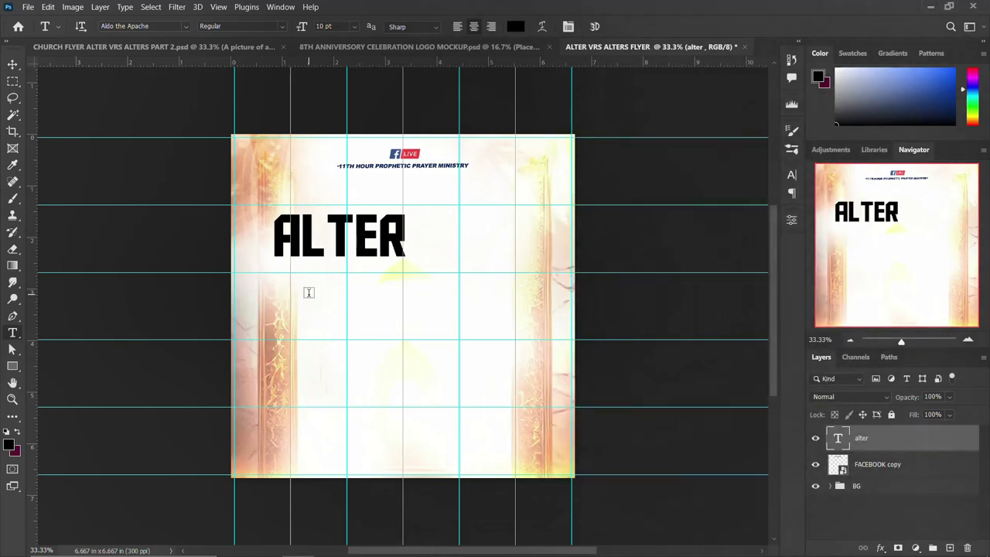
pyautogui.click(314, 290)
pyautogui.hotkey('ctrl', 'v')
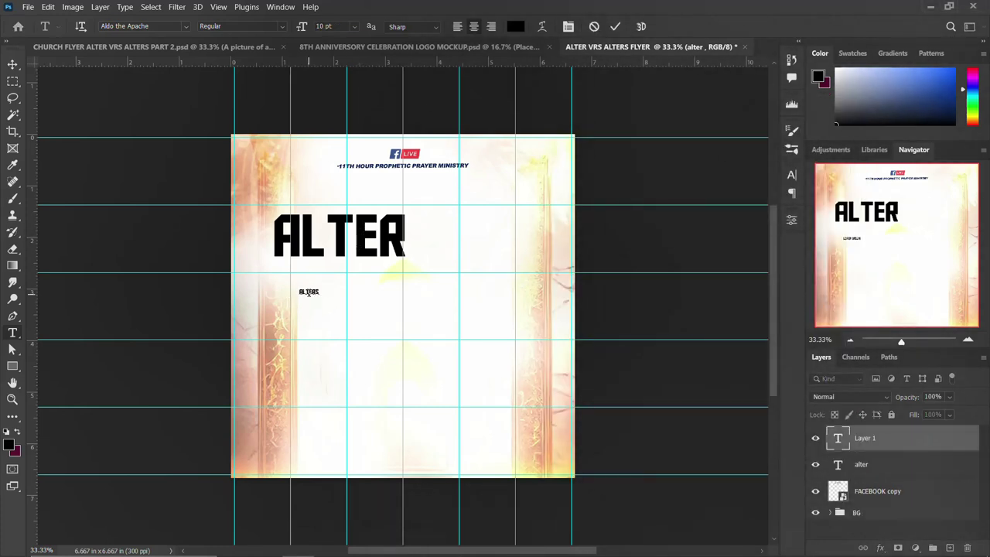
pyautogui.hotkey('ctrl', 'Return')
pyautogui.press('v')
pyautogui.click(368, 244)
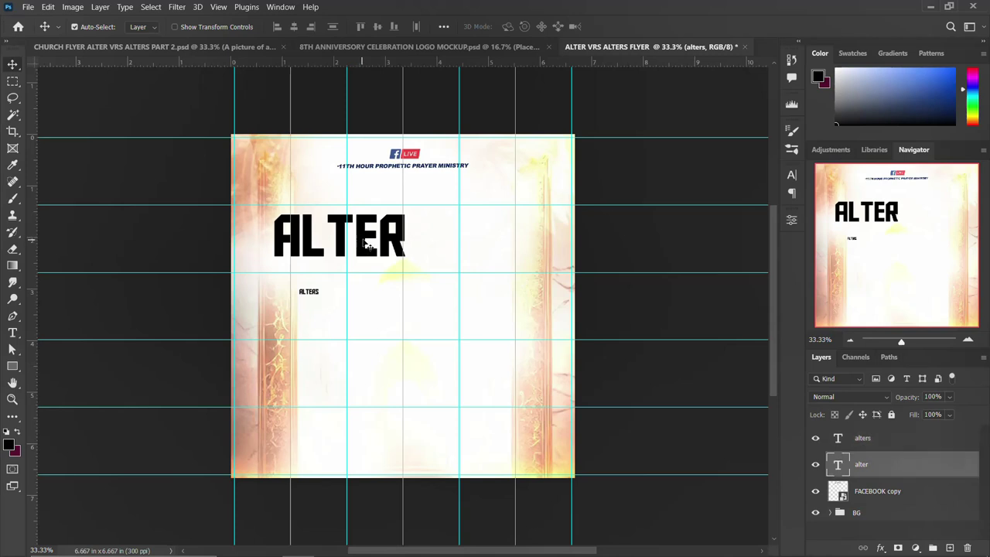
pyautogui.moveTo(369, 244); pyautogui.dragTo(595, 206)
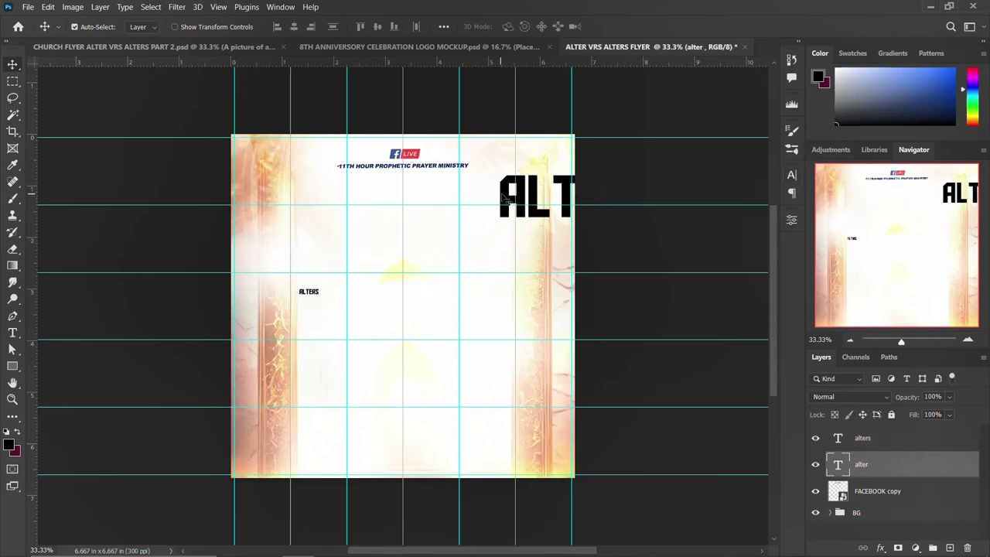
pyautogui.moveTo(498, 198)
pyautogui.mouseDown()
pyautogui.moveTo(291, 238)
pyautogui.moveTo(271, 232)
pyautogui.mouseUp()
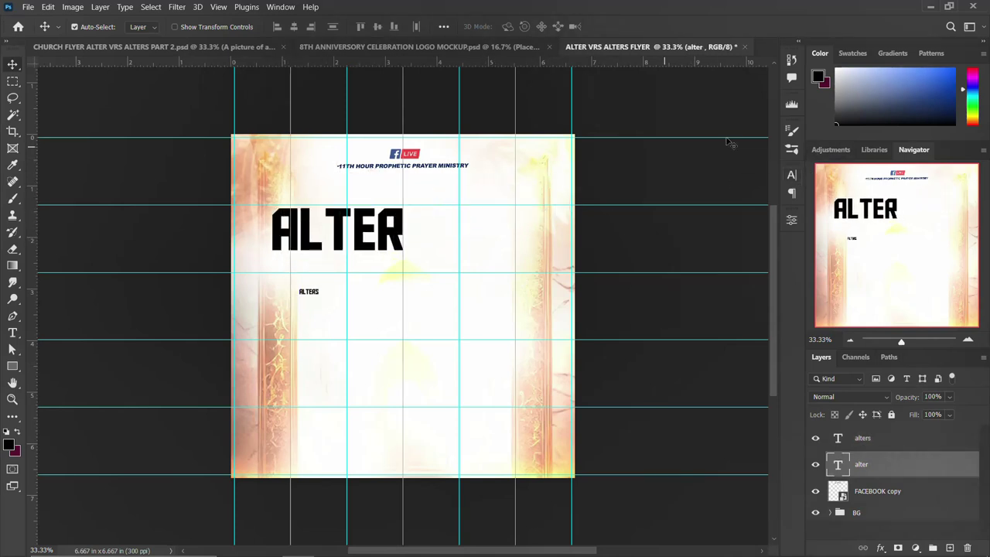
# Size ALTER and ALTERS to 85 pt and align ALTERS beneath ALTER.
pyautogui.click(791, 174)
pyautogui.click(669, 209)
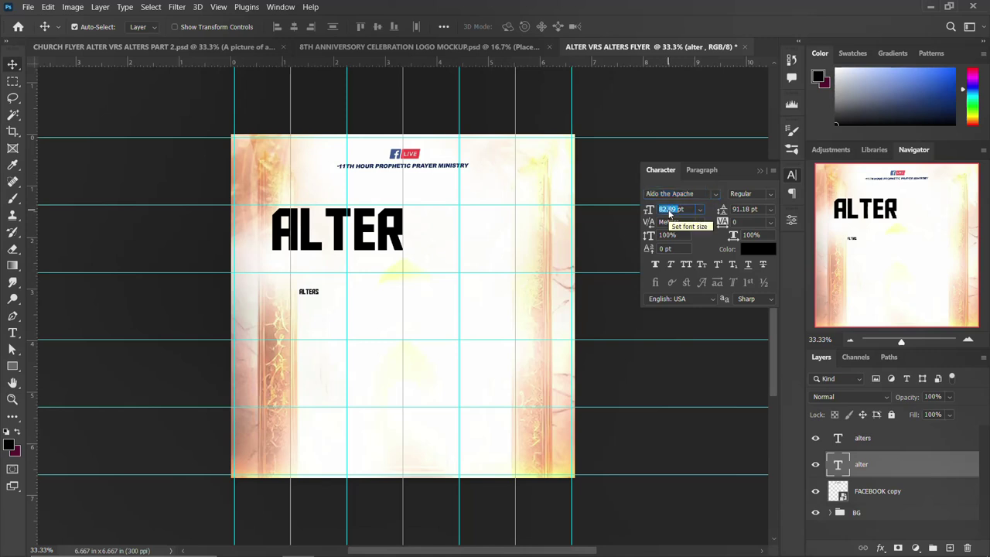
pyautogui.write('8')
pyautogui.press('Return')
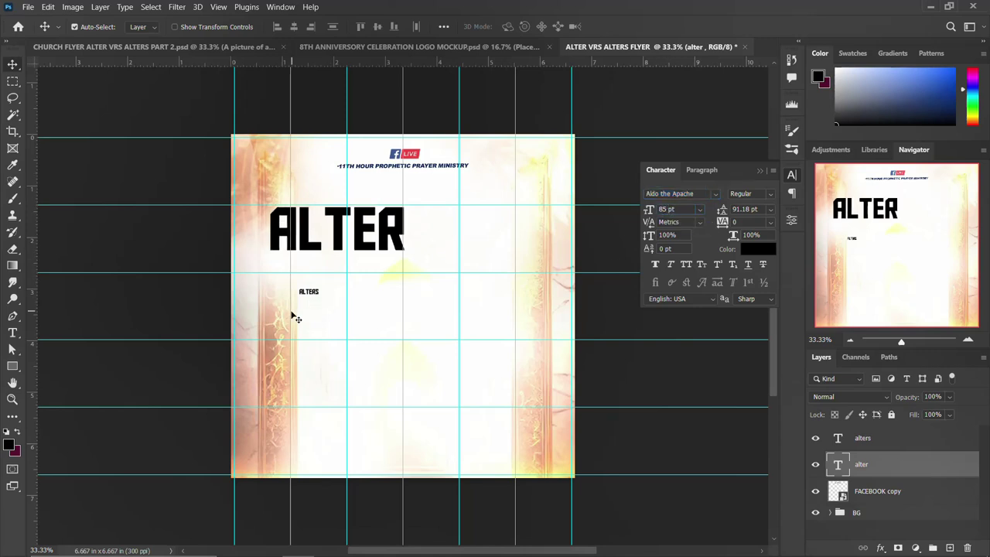
pyautogui.click(317, 292)
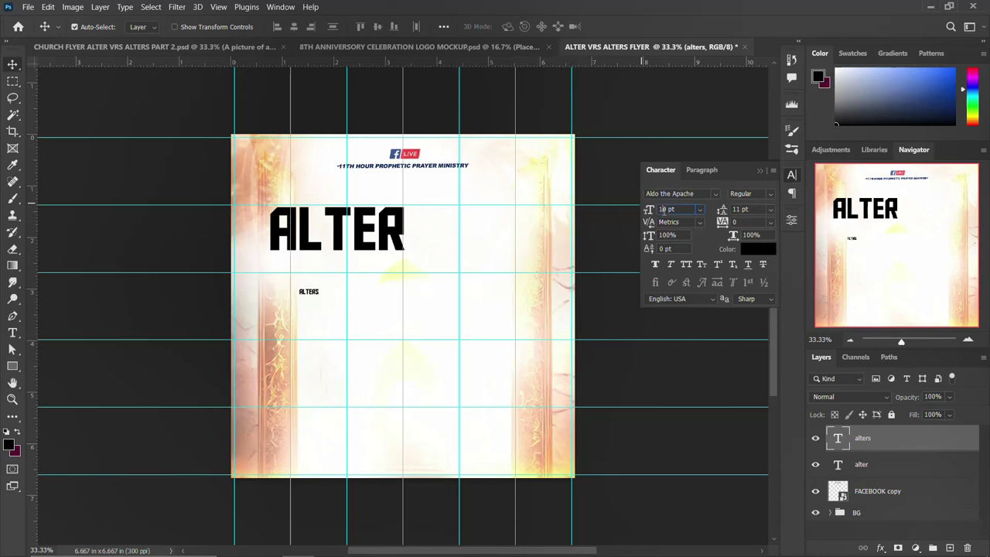
pyautogui.write('85')
pyautogui.press('Return')
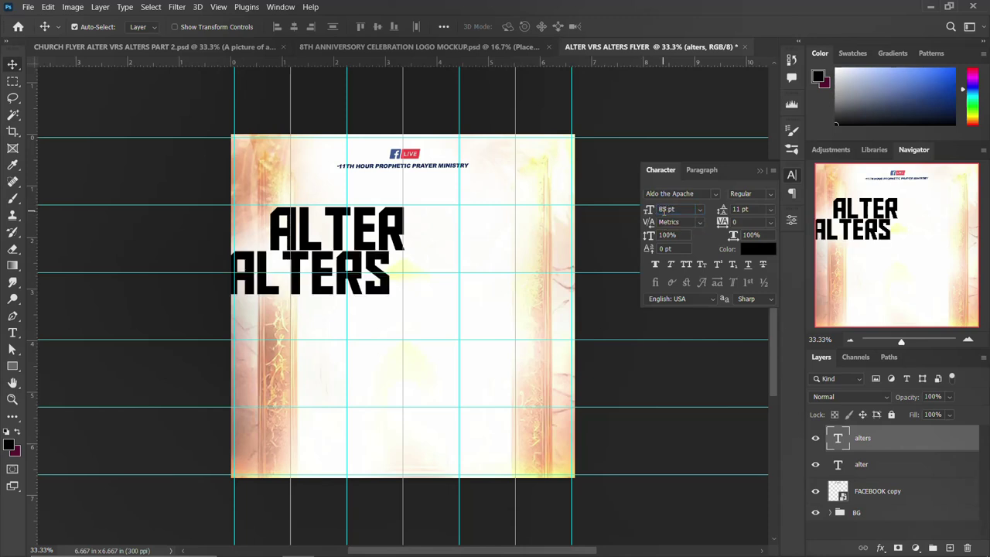
pyautogui.moveTo(304, 293); pyautogui.dragTo(338, 286)
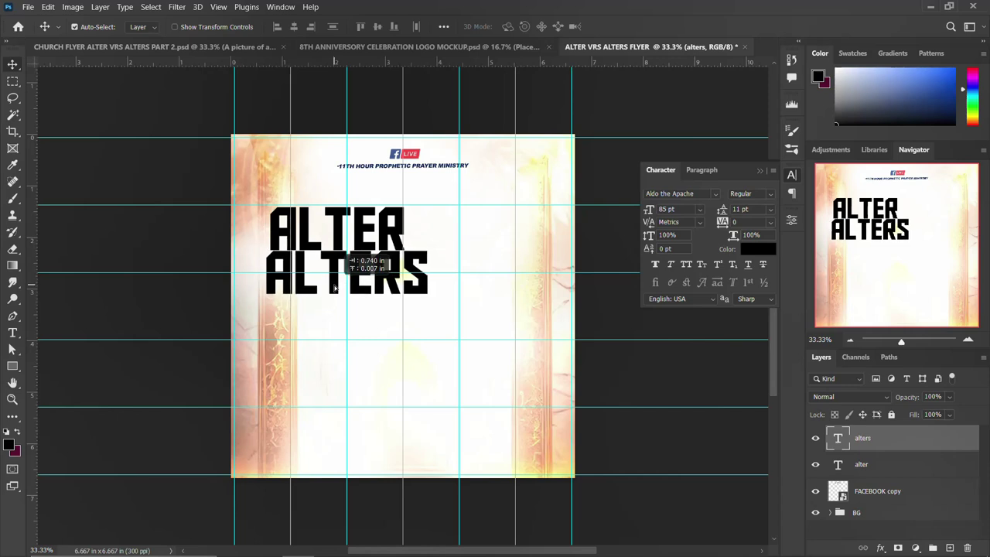
pyautogui.moveTo(338, 285); pyautogui.dragTo(340, 288)
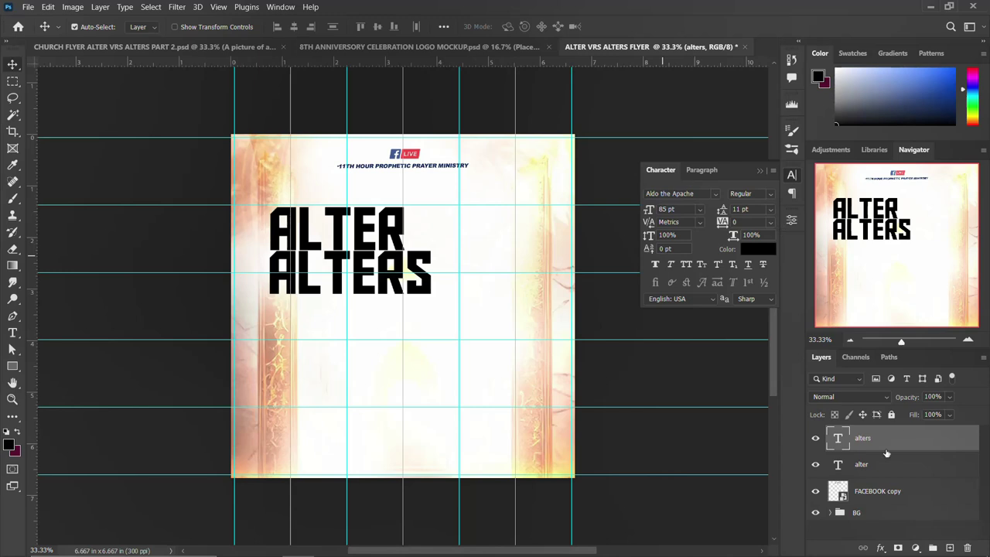
# Set -40 tracking on both heading lines and shift them slightly left.
pyautogui.keyDown('shift'); pyautogui.click(866, 464); pyautogui.keyUp('shift')
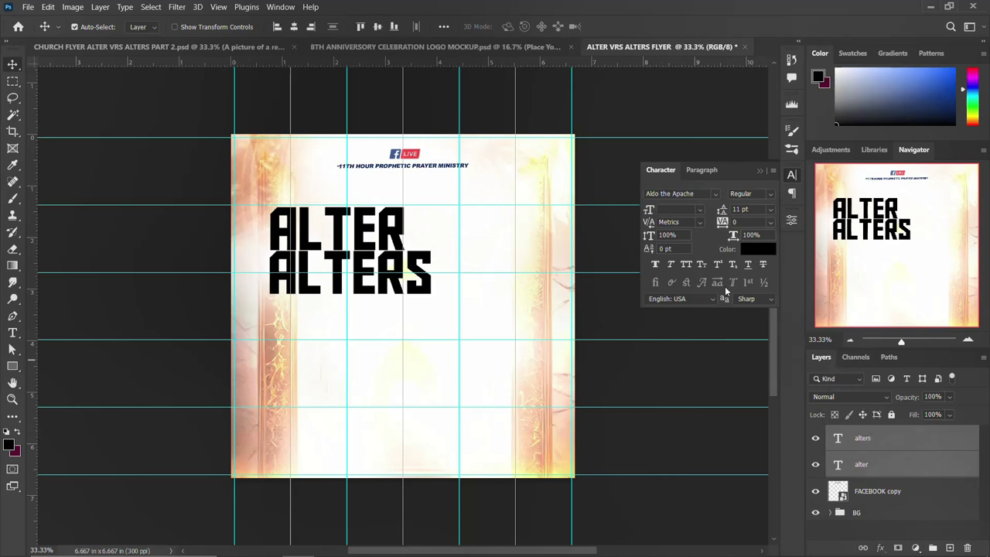
pyautogui.moveTo(721, 222); pyautogui.dragTo(720, 222)
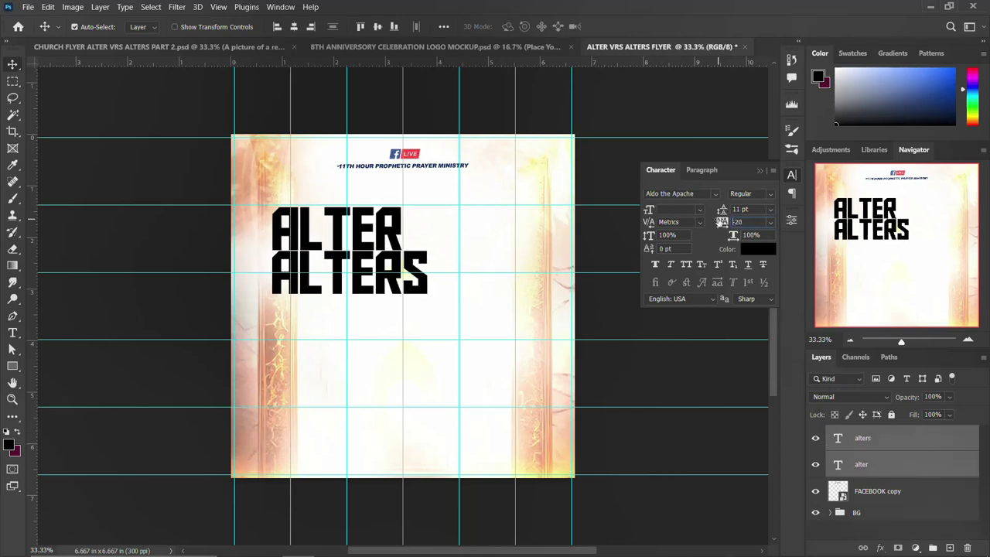
pyautogui.press('Down')
pyautogui.press('Down')
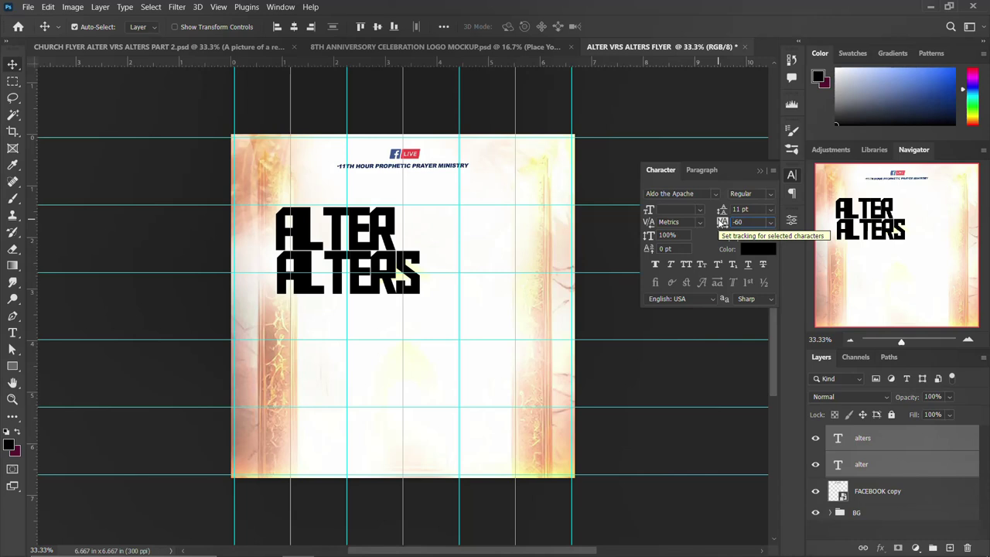
pyautogui.press('Up')
pyautogui.press('Up')
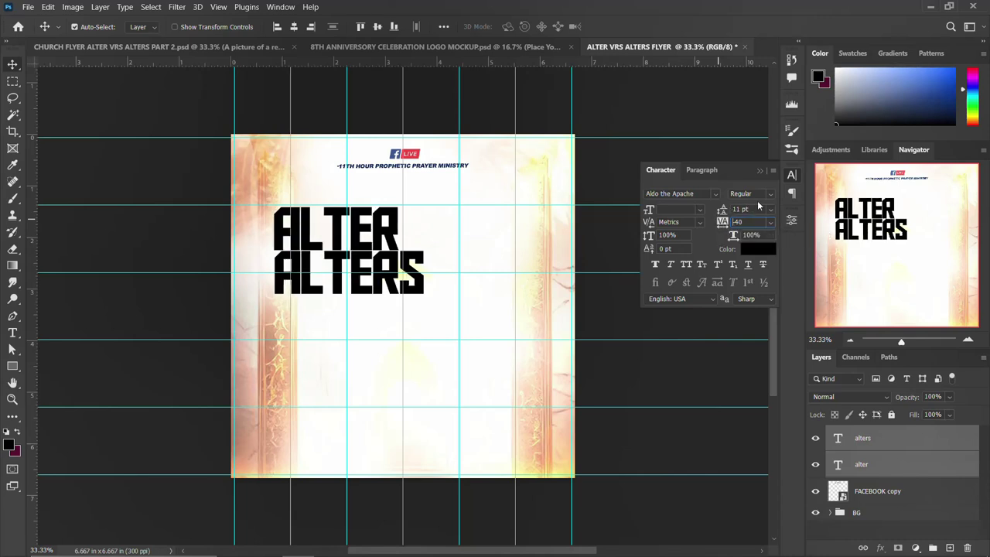
pyautogui.click(305, 274)
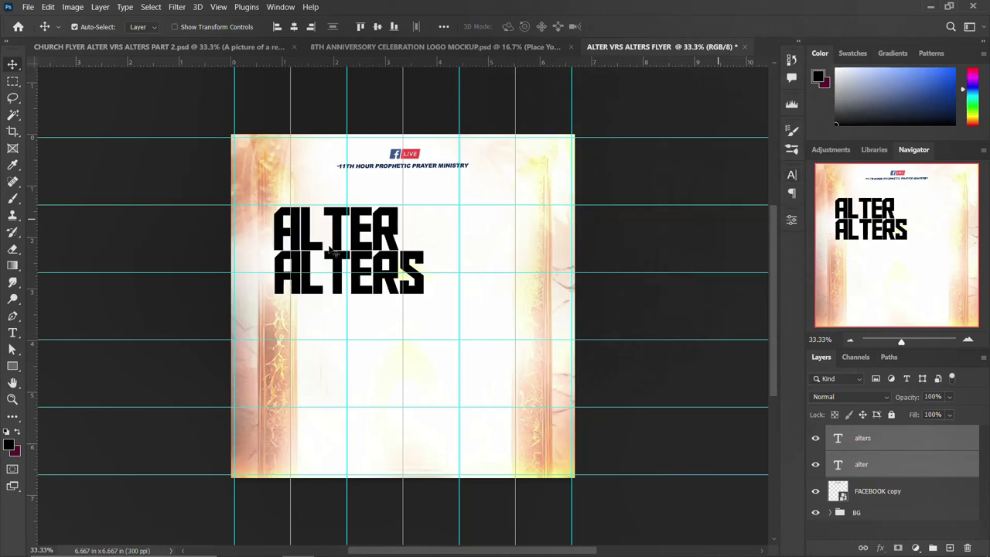
pyautogui.moveTo(330, 239); pyautogui.dragTo(322, 237)
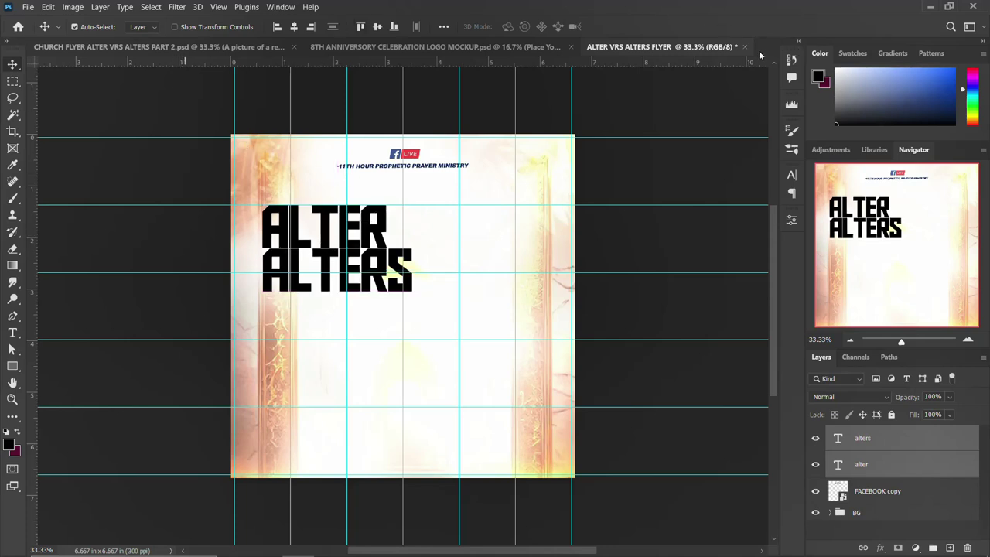
# View the finished Altar Altars flyer, scroll through the YouTube channel's videos, then return to Photoshop.
pyautogui.click(85, 47)
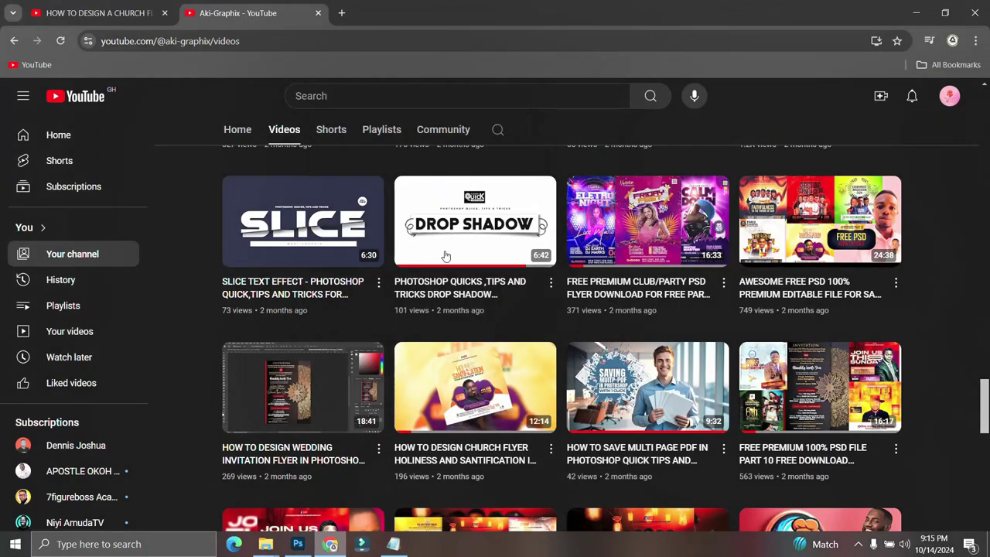
pyautogui.click(334, 545)
pyautogui.scroll(-2, 596, 193)
pyautogui.scroll(-2, 607, 271)
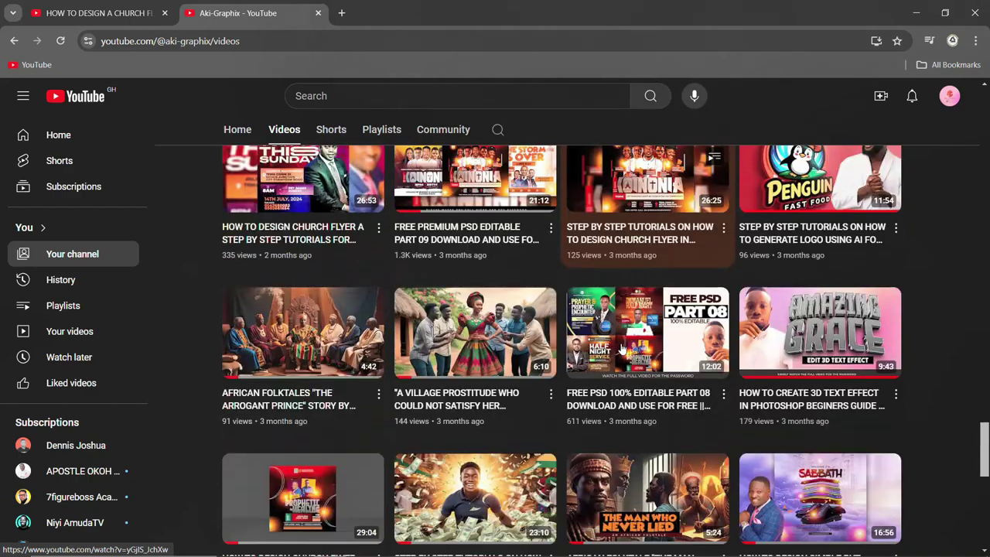
pyautogui.scroll(-4, 620, 349)
pyautogui.scroll(2, 620, 349)
pyautogui.scroll(5, 620, 348)
pyautogui.scroll(4, 620, 349)
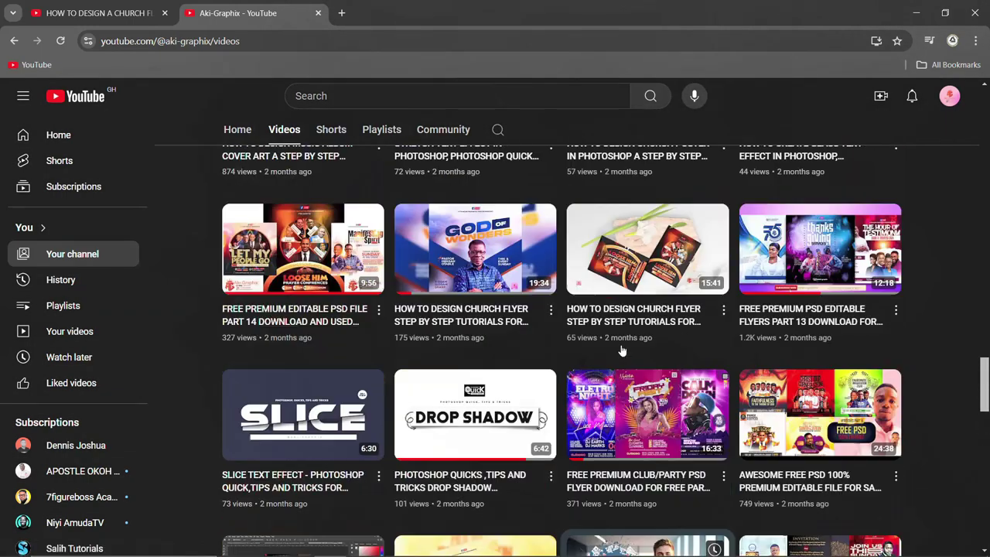
pyautogui.scroll(2, 621, 349)
pyautogui.scroll(2, 621, 349)
pyautogui.scroll(-1, 526, 415)
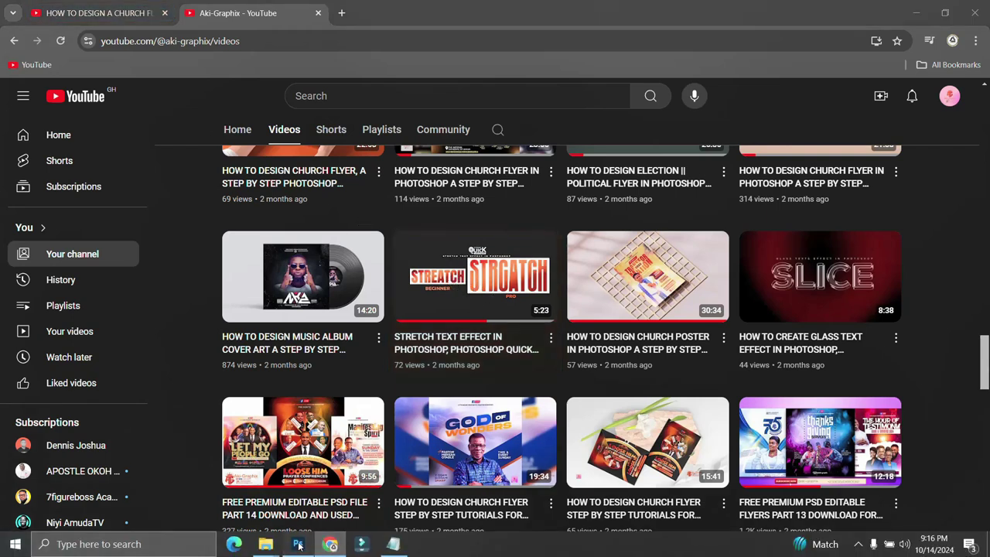
pyautogui.click(298, 543)
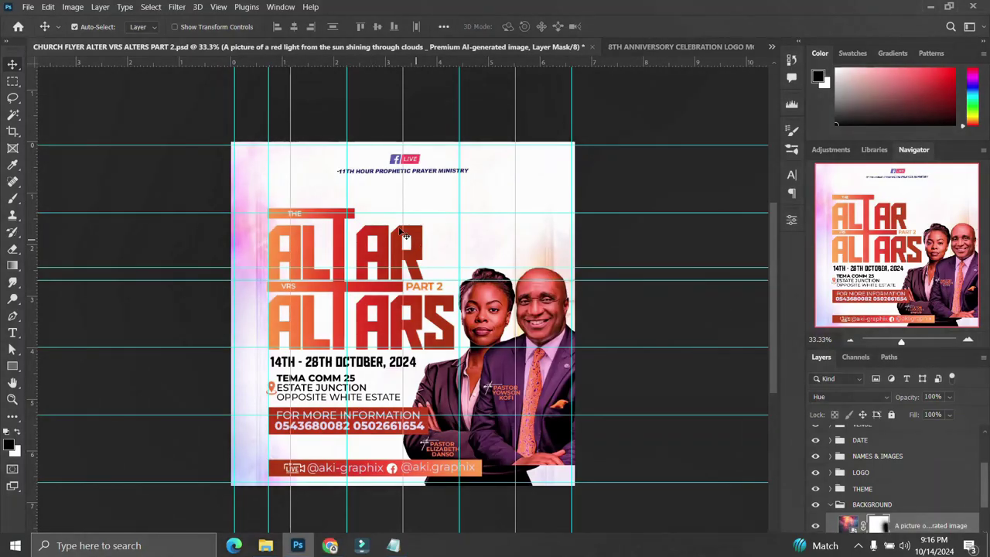
# Drag the orange ALTAR title layers into the flyer, position them, and collapse Group 1.
pyautogui.click(657, 47)
pyautogui.click(667, 47)
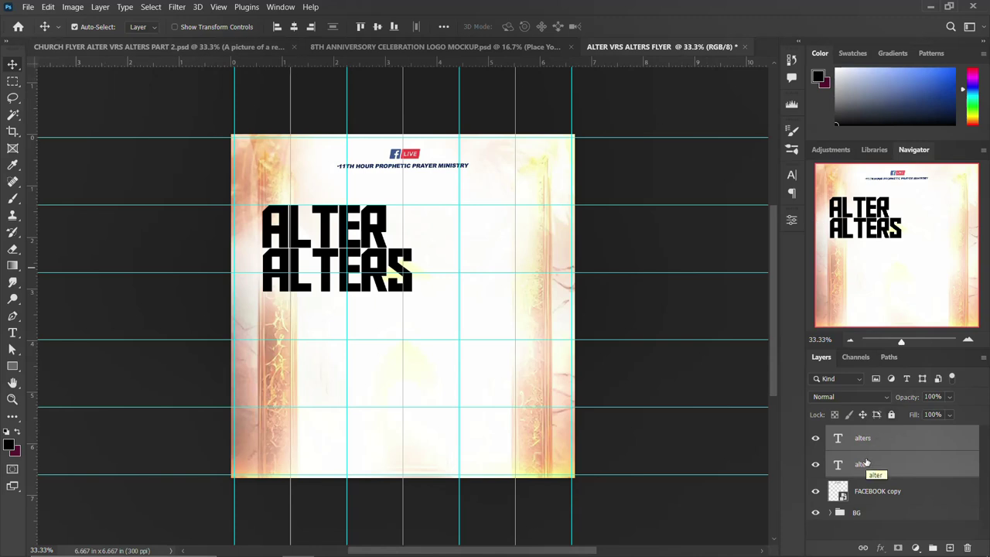
pyautogui.moveTo(867, 462); pyautogui.dragTo(358, 259)
pyautogui.moveTo(362, 260); pyautogui.dragTo(344, 253)
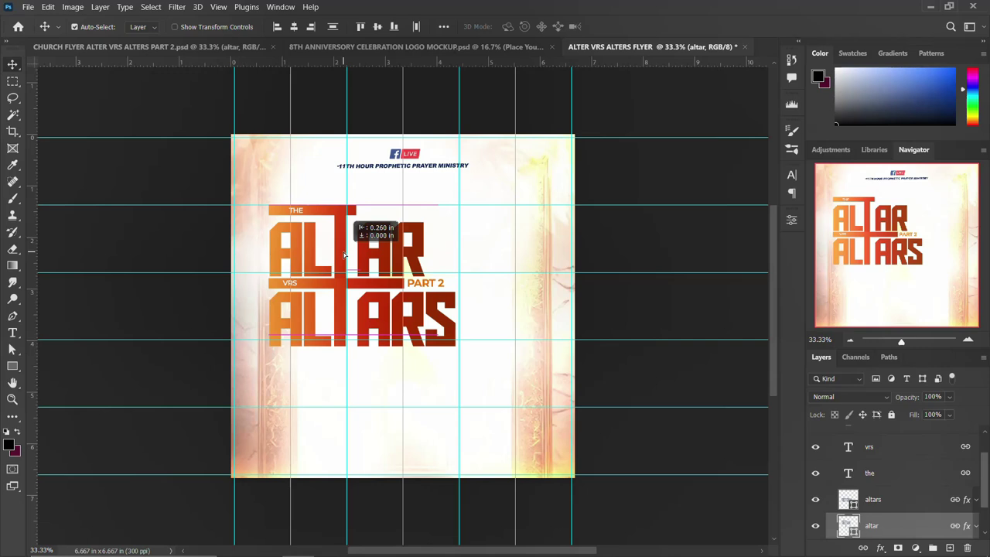
pyautogui.moveTo(344, 252); pyautogui.dragTo(350, 255)
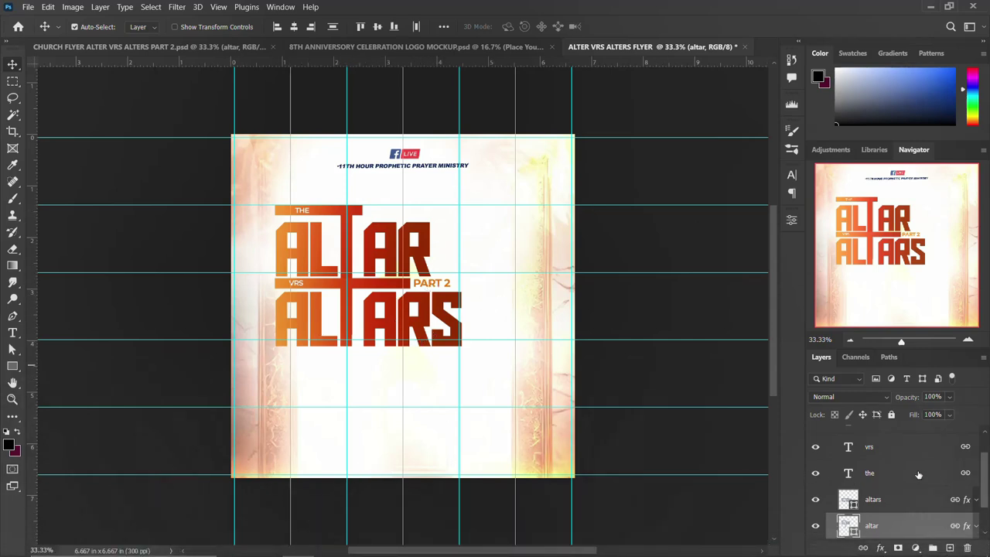
pyautogui.scroll(1, 918, 474)
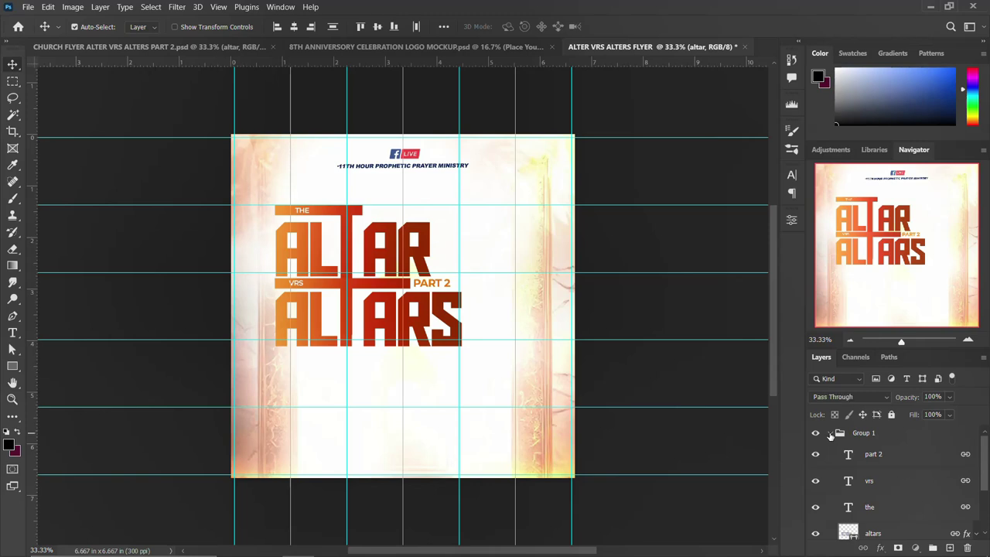
pyautogui.click(830, 435)
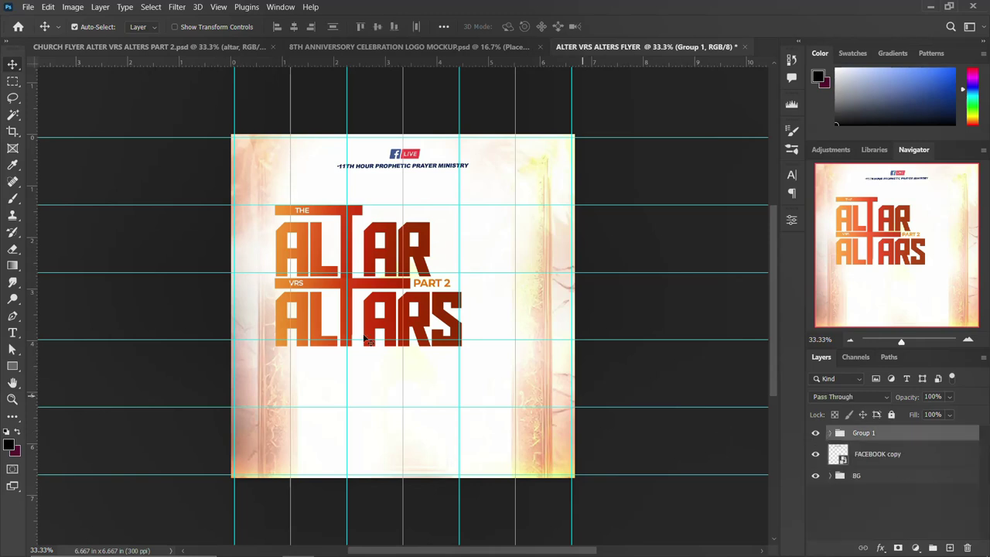
pyautogui.click(393, 546)
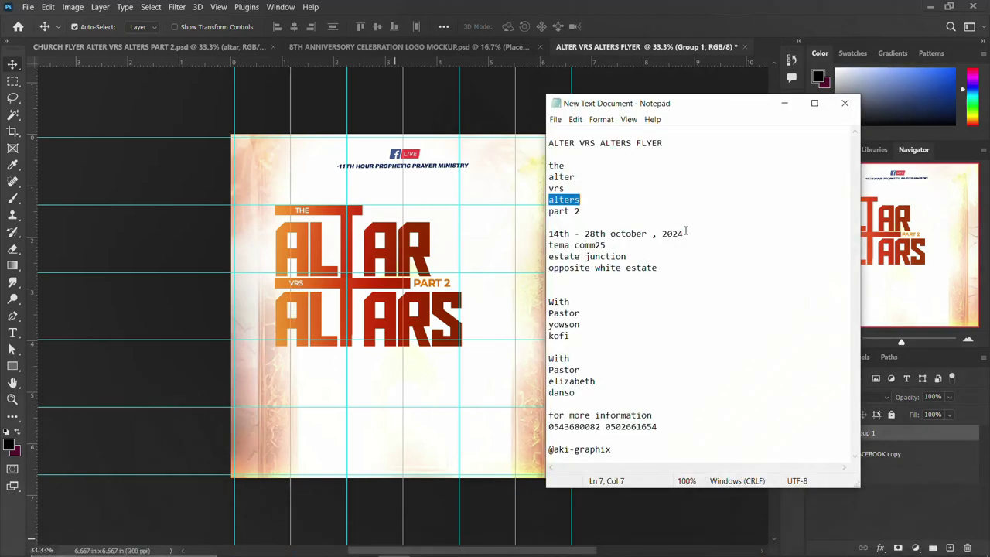
# Paste the date line '14TH - 28TH OCTOBER , 2024' as text aligned under the ALTARS title.
pyautogui.moveTo(685, 233); pyautogui.dragTo(535, 232)
pyautogui.hotkey('ctrl', 'c')
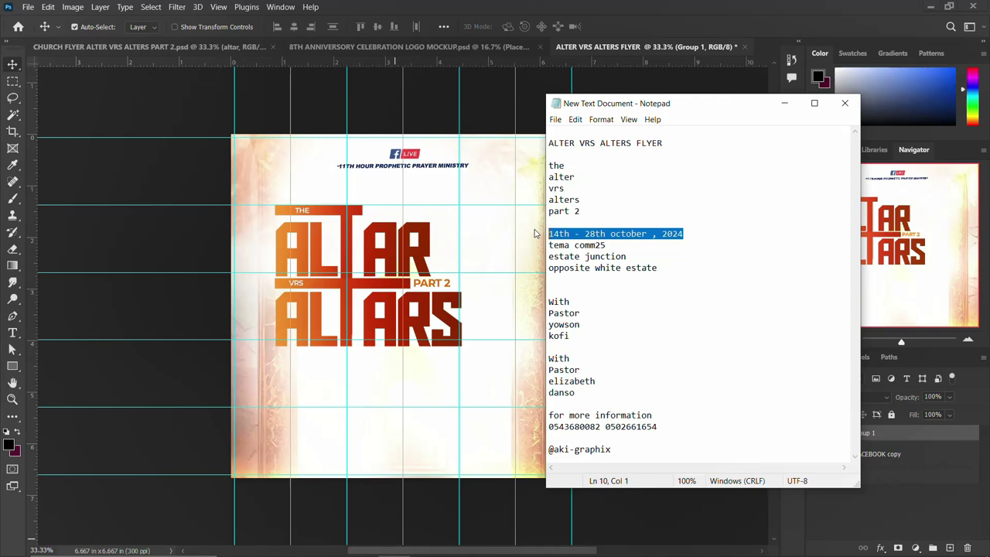
pyautogui.click(468, 164)
pyautogui.press('t')
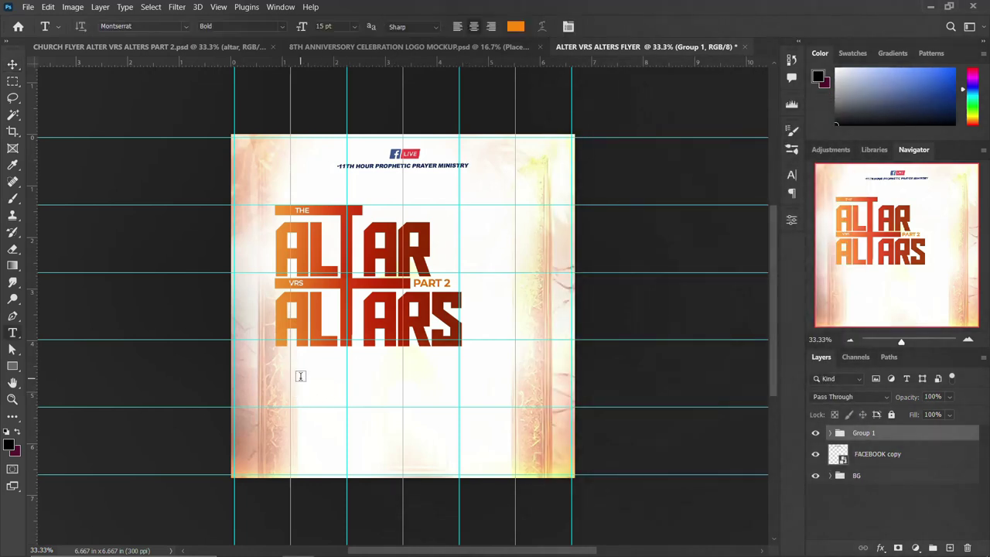
pyautogui.click(304, 365)
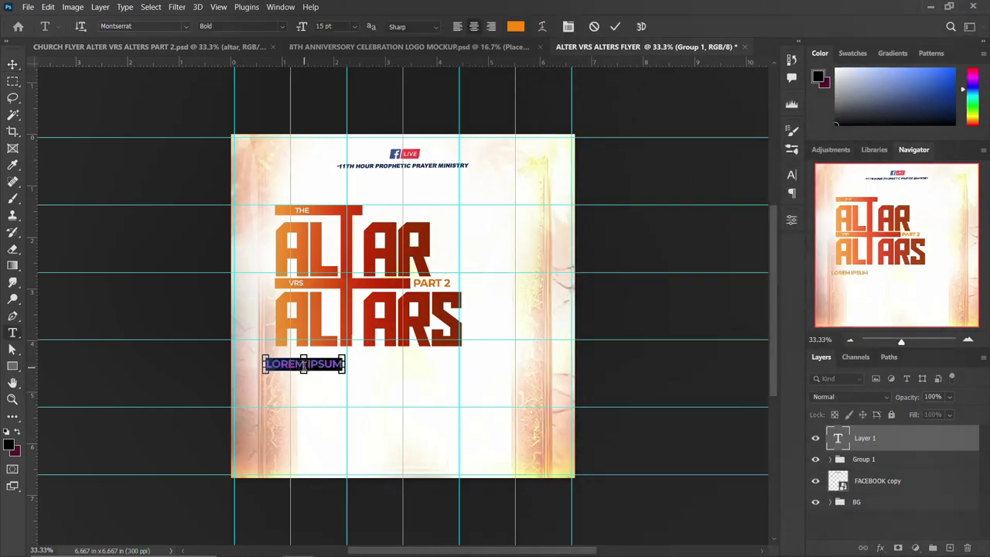
pyautogui.hotkey('ctrl', 'v')
pyautogui.hotkey('ctrl', 'Return')
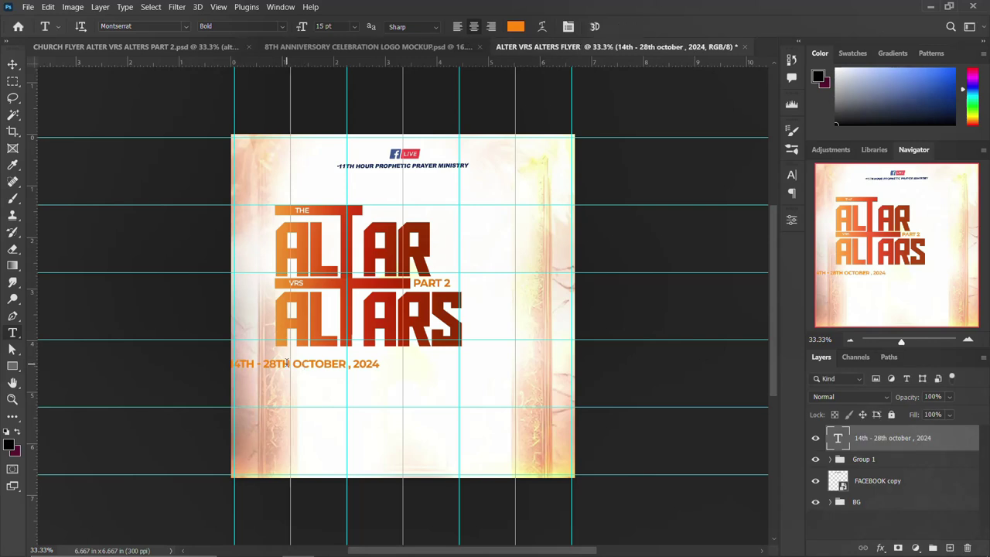
pyautogui.press('v')
pyautogui.moveTo(312, 373); pyautogui.dragTo(358, 361)
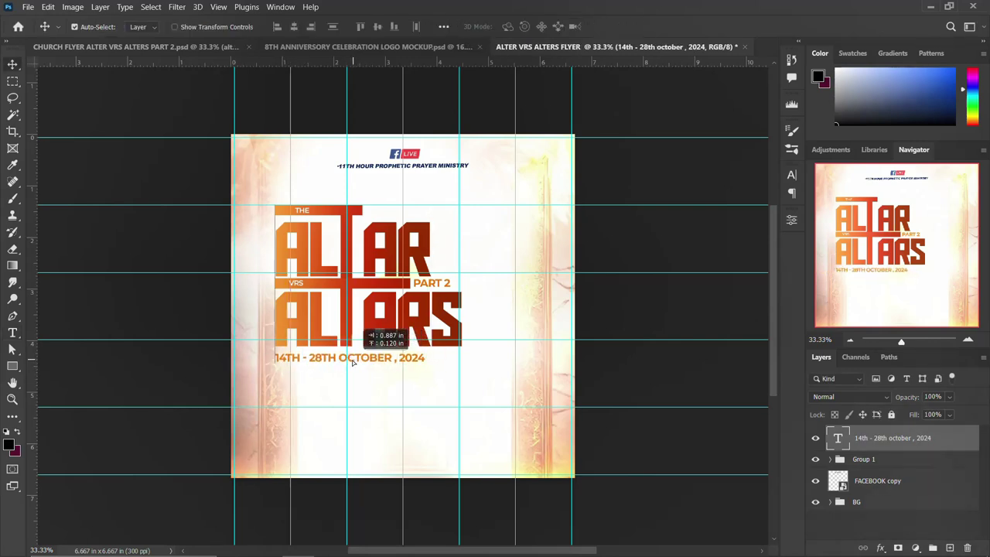
pyautogui.moveTo(358, 361); pyautogui.dragTo(351, 362)
# Set the date text to Aldo the Apache font in black (000000).
pyautogui.click(393, 552)
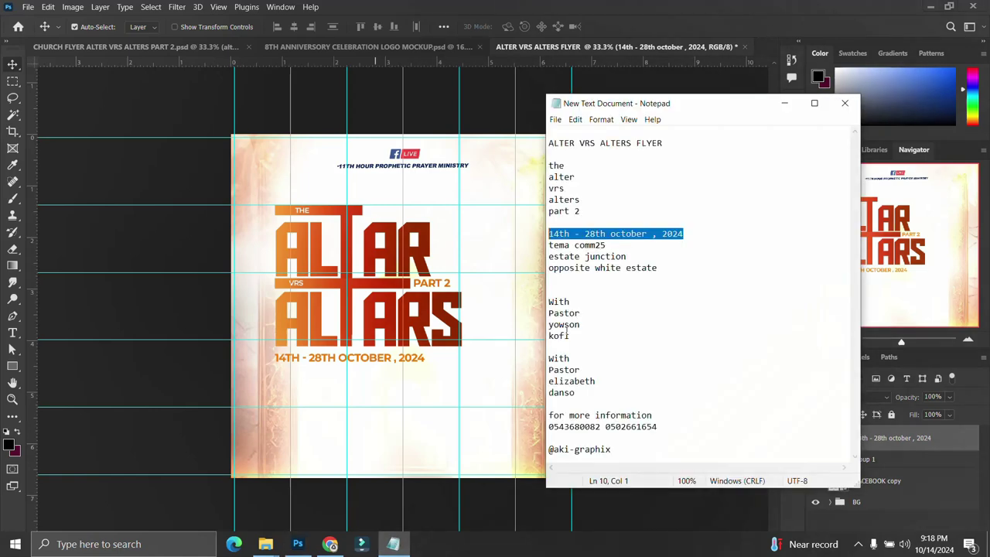
pyautogui.click(649, 5)
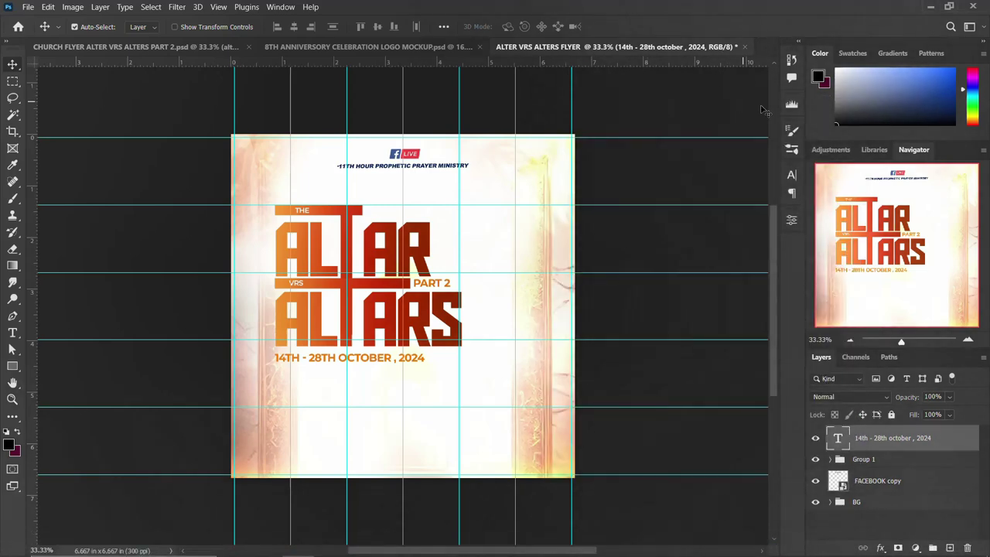
pyautogui.click(791, 175)
pyautogui.click(715, 194)
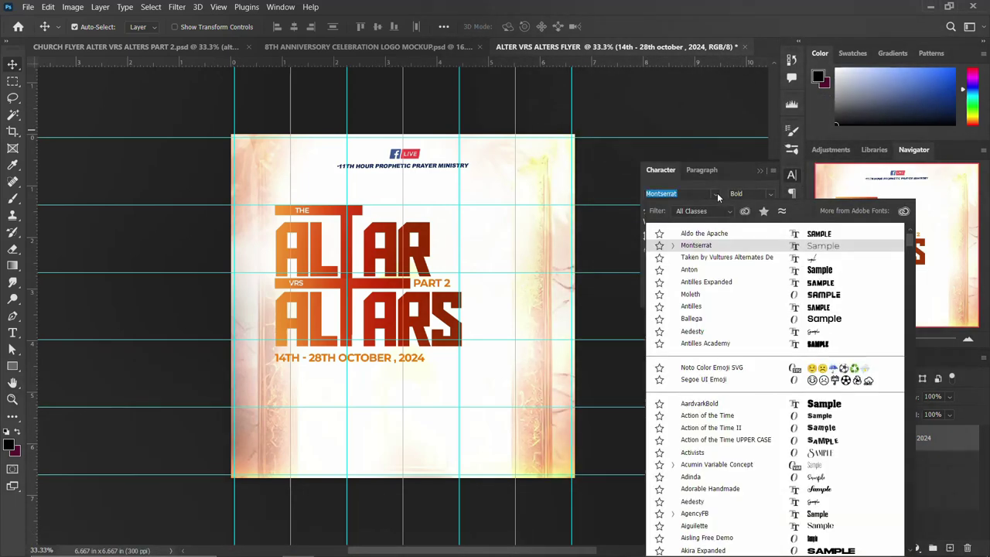
pyautogui.click(694, 233)
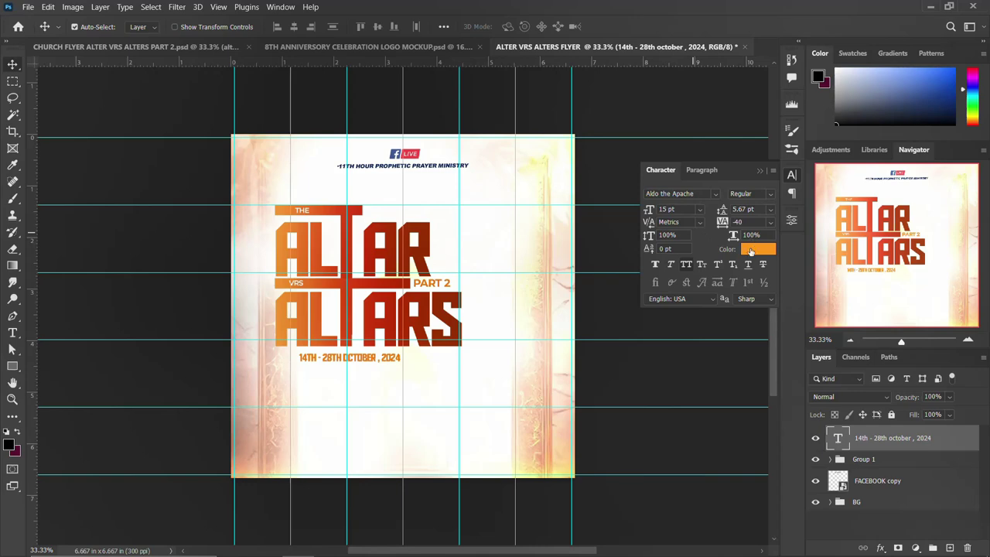
pyautogui.click(750, 249)
pyautogui.write('000000')
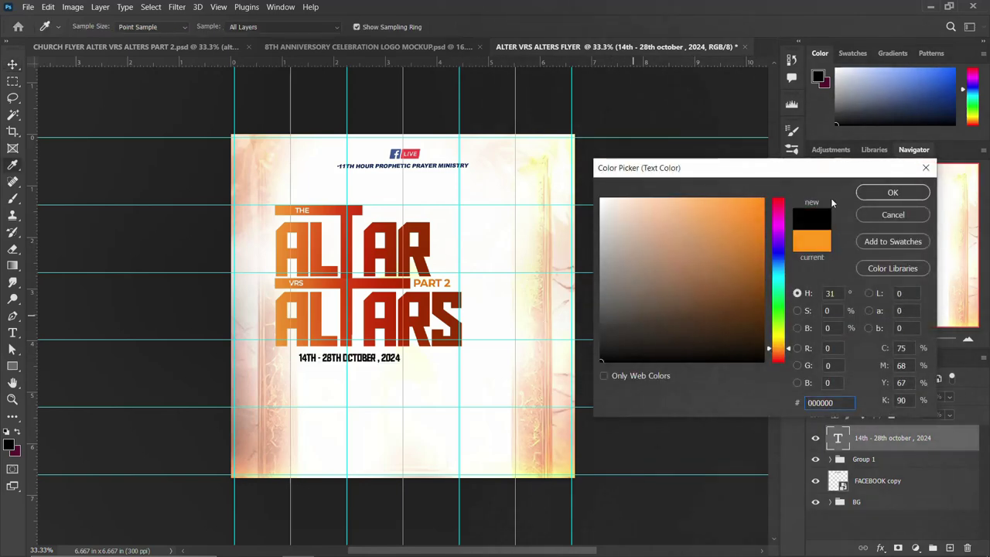
pyautogui.click(892, 192)
# Scale the date text up to about 147% (roughly 22 pt).
pyautogui.hotkey('ctrl', 't')
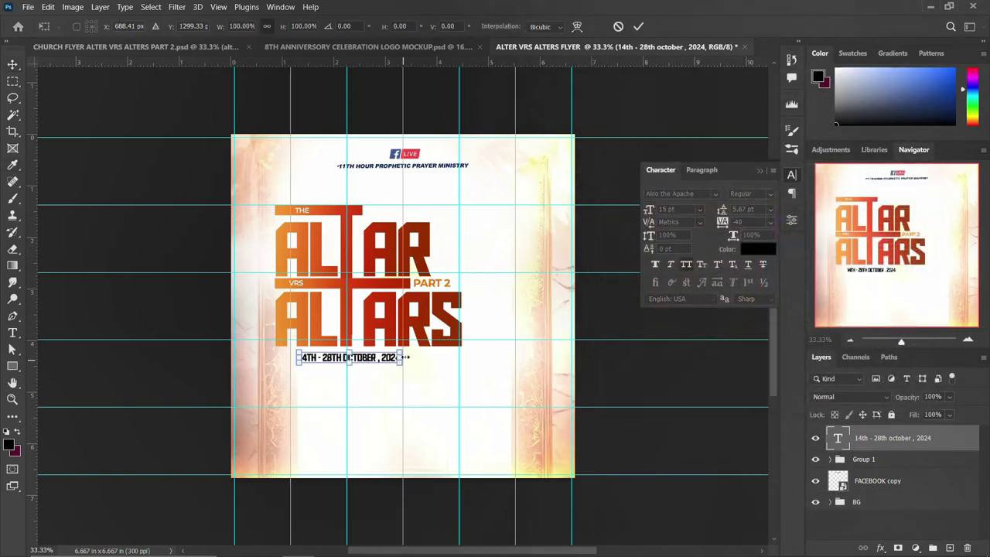
pyautogui.moveTo(397, 348); pyautogui.dragTo(423, 344)
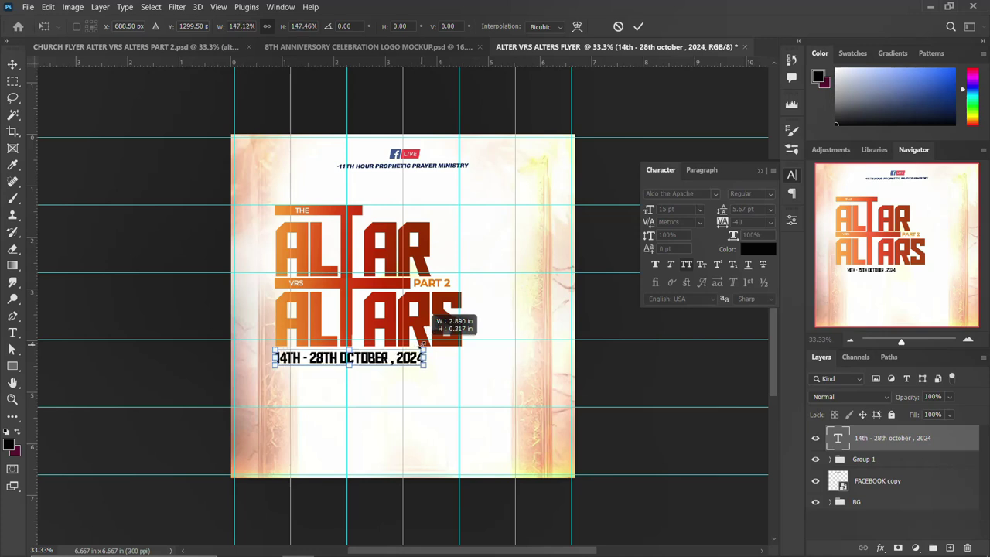
pyautogui.press('Return')
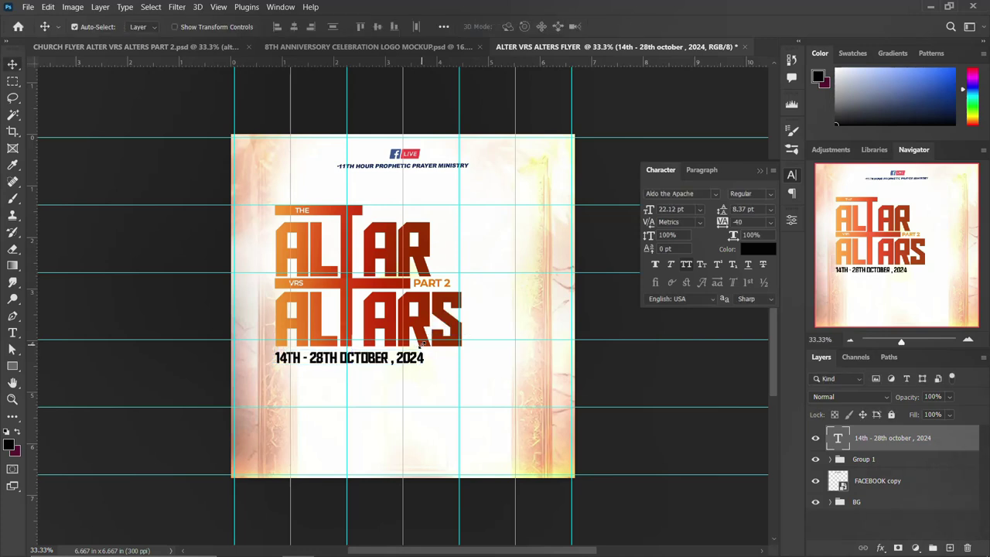
pyautogui.click(270, 327)
pyautogui.scroll(-1, 893, 514)
# Paint black on the background image's layer mask along the left edge, then collapse the BG group.
pyautogui.scroll(-1, 893, 513)
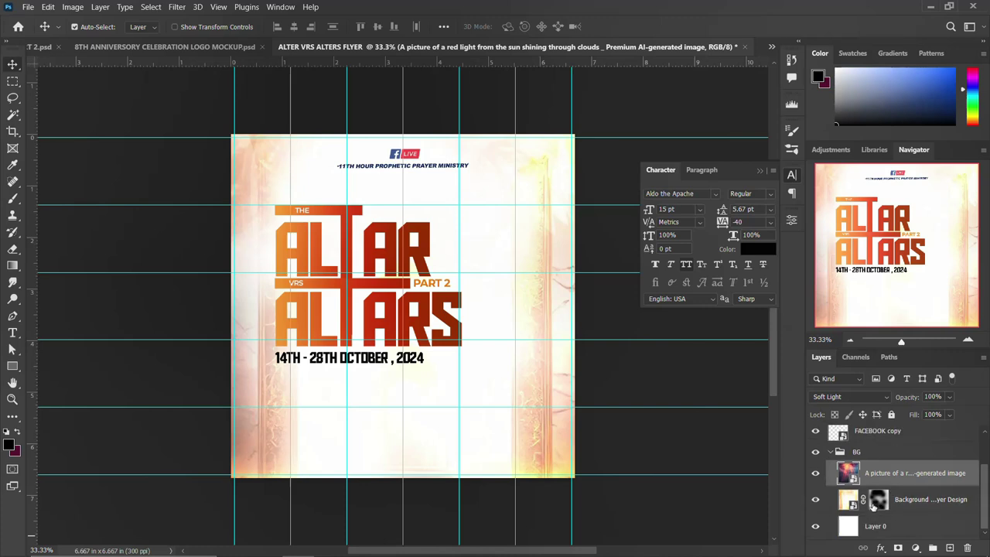
pyautogui.click(878, 499)
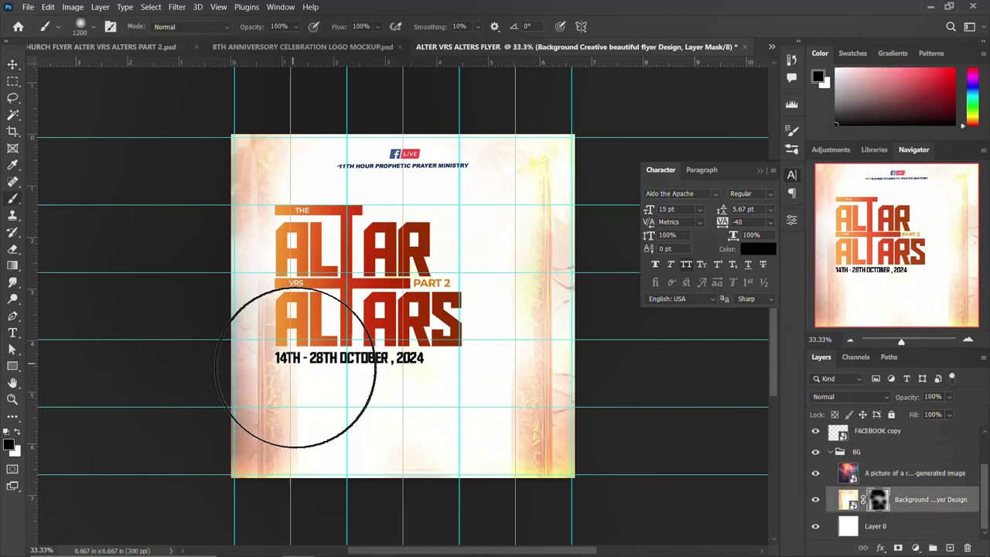
pyautogui.moveTo(287, 364); pyautogui.dragTo(283, 376)
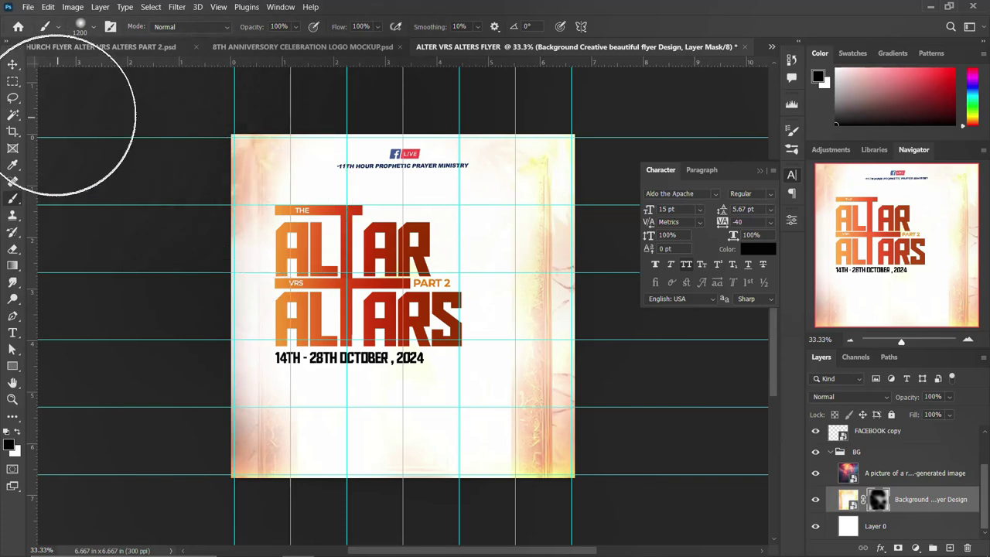
pyautogui.click(18, 64)
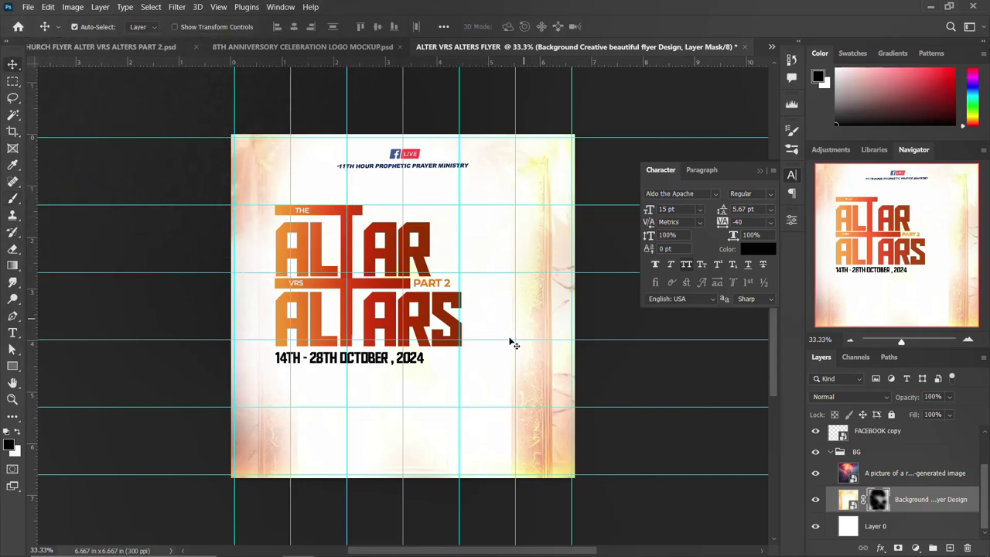
pyautogui.click(797, 178)
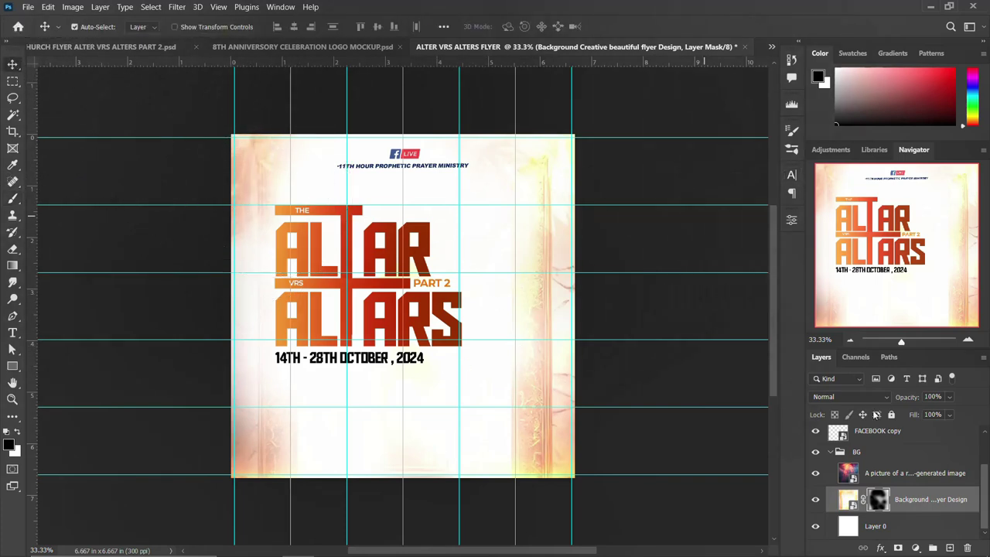
pyautogui.click(833, 452)
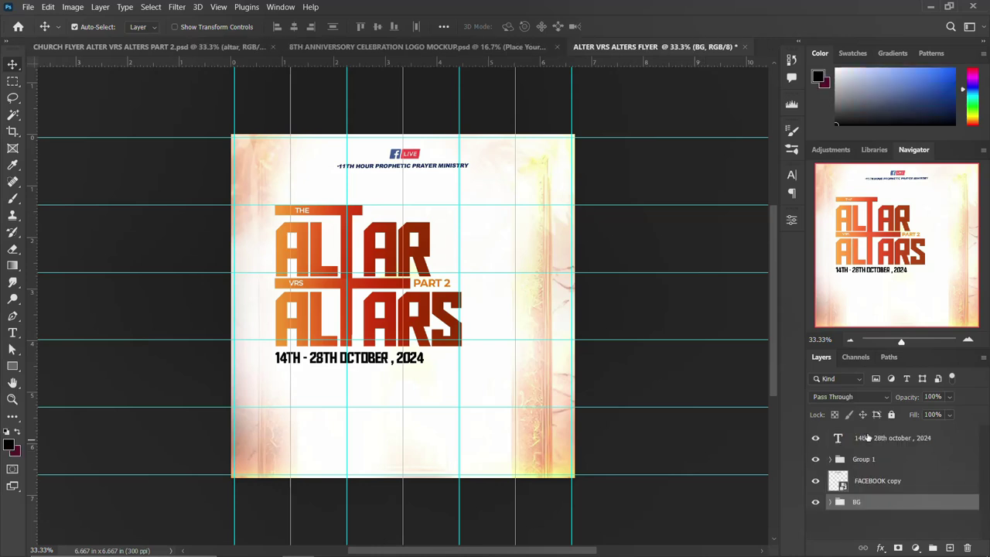
# Duplicate the date layer below itself and replace its text with the three venue address lines.
pyautogui.click(838, 439)
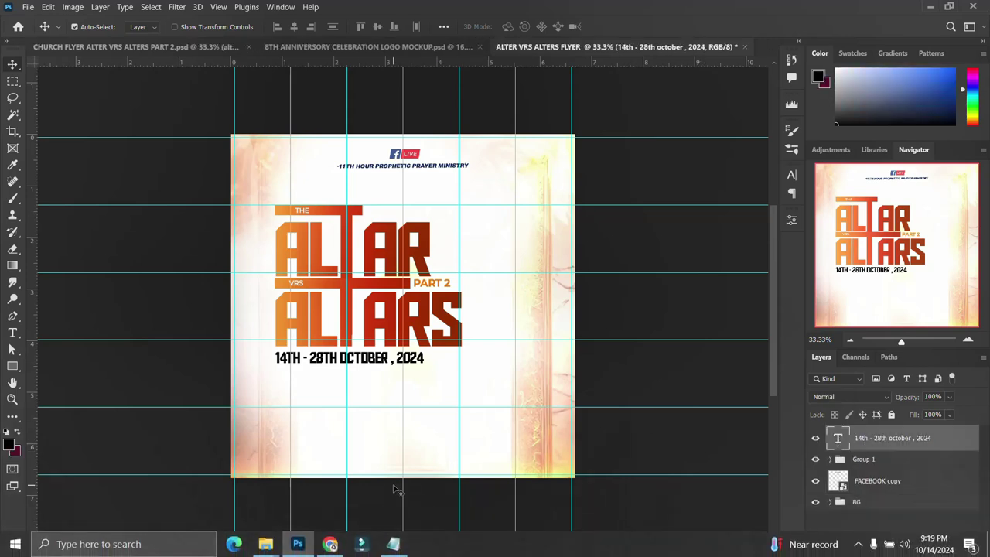
pyautogui.click(398, 551)
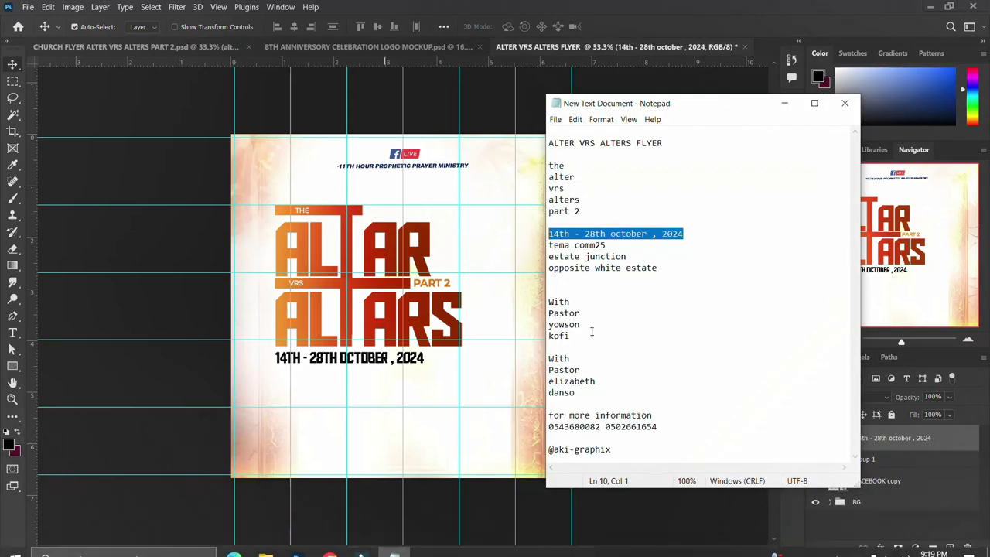
pyautogui.moveTo(662, 267); pyautogui.dragTo(534, 248)
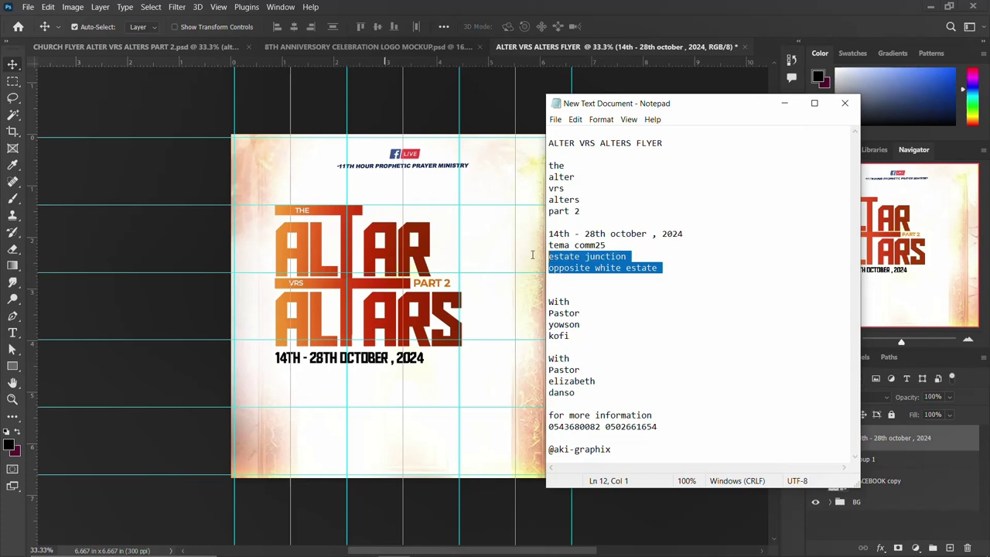
pyautogui.click(317, 381)
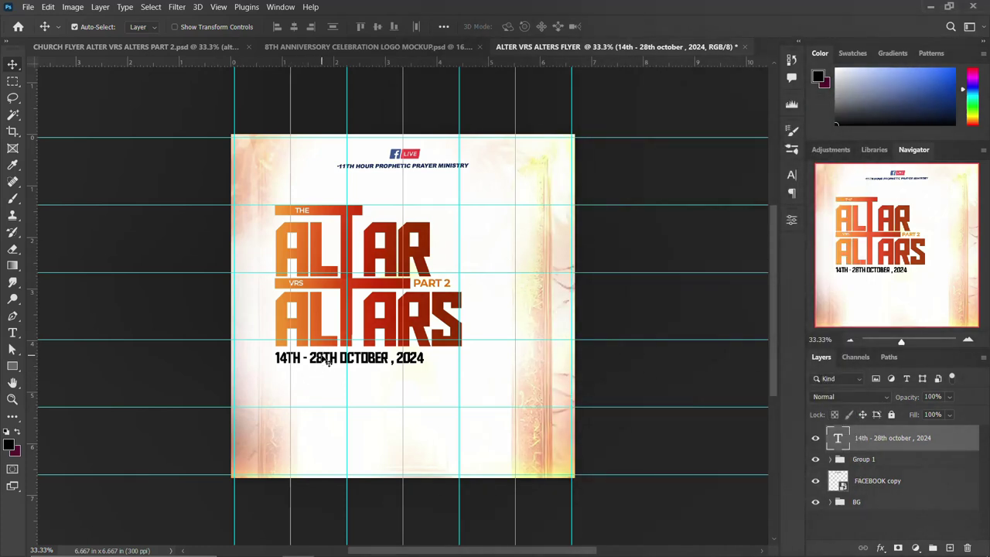
pyautogui.moveTo(326, 363); pyautogui.dragTo(325, 394)
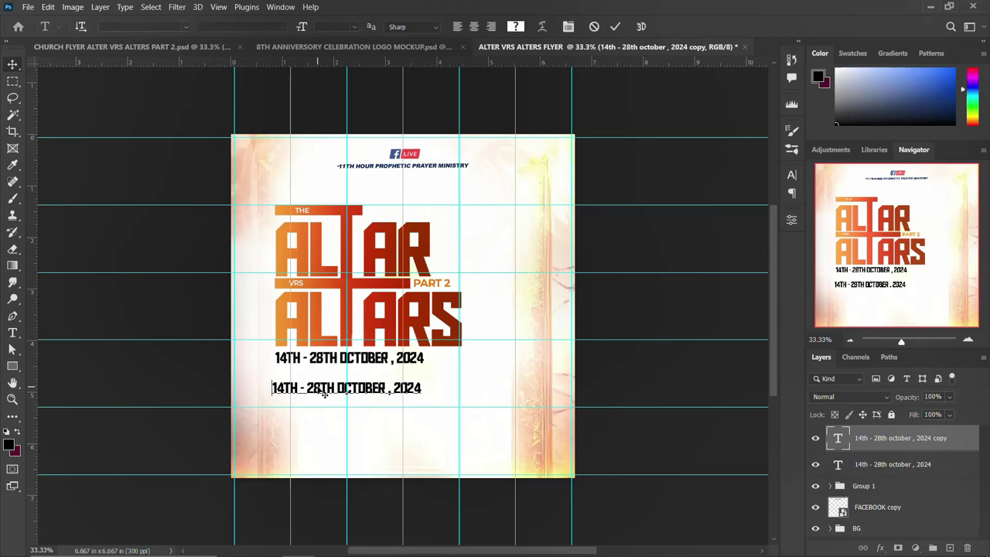
pyautogui.doubleClick(325, 391)
pyautogui.tripleClick(318, 387)
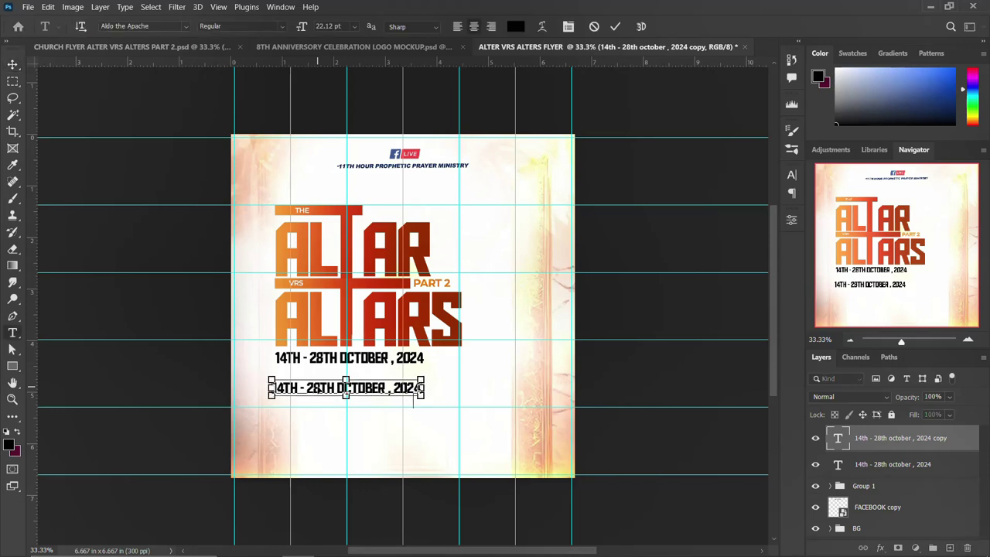
pyautogui.hotkey('ctrl', 'v')
pyautogui.hotkey('ctrl', 'Return')
# Set the address text to Montserrat with 15 pt leading.
pyautogui.press('v')
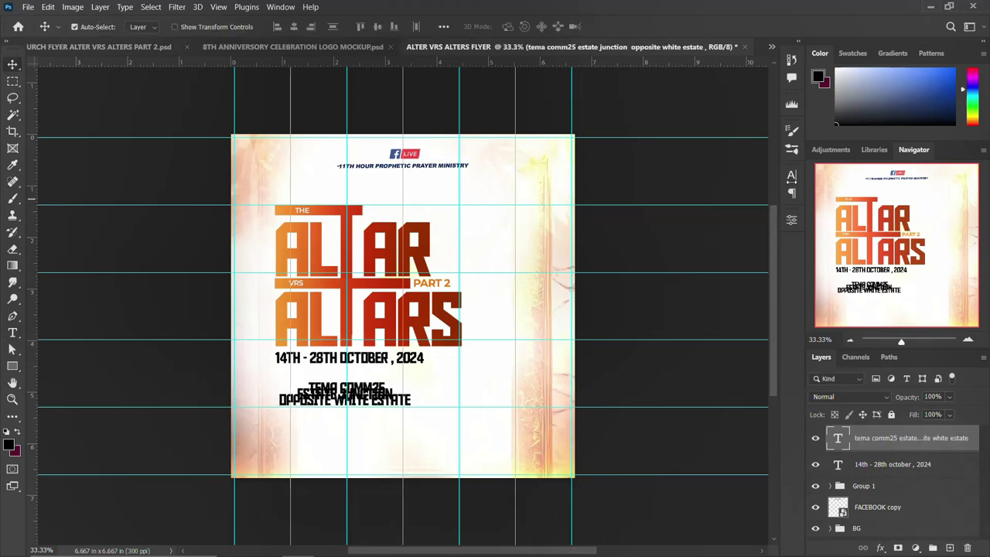
pyautogui.click(792, 176)
pyautogui.click(715, 193)
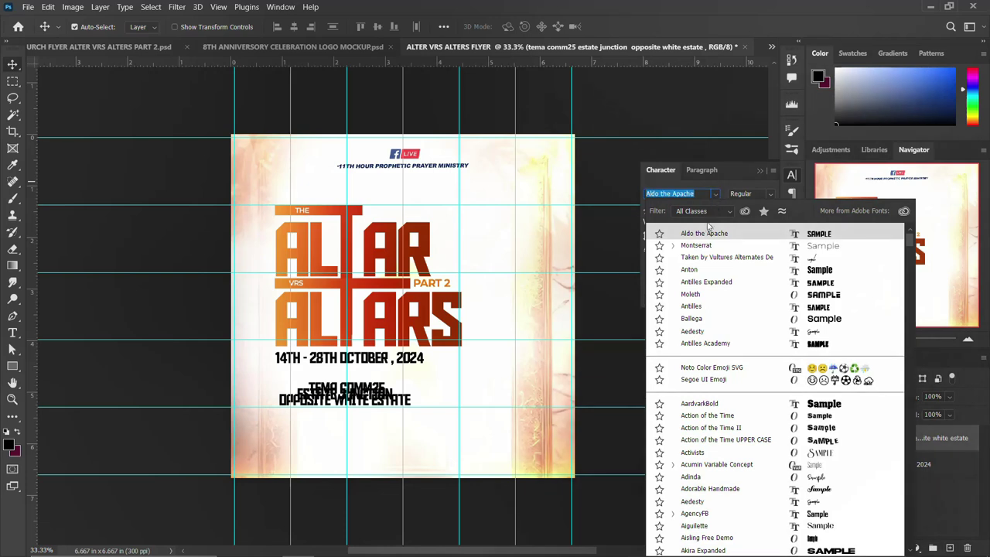
pyautogui.click(696, 245)
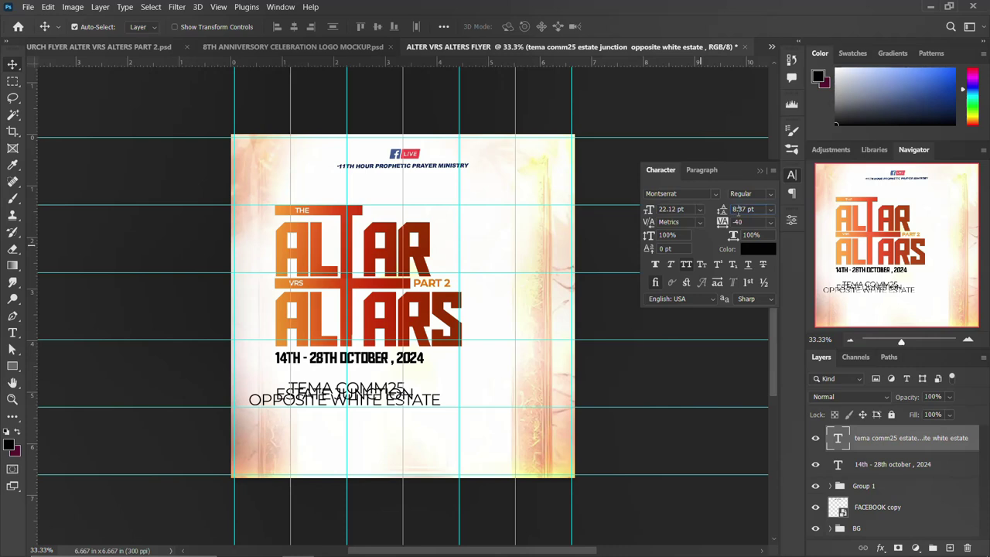
pyautogui.click(738, 212)
pyautogui.press('Return')
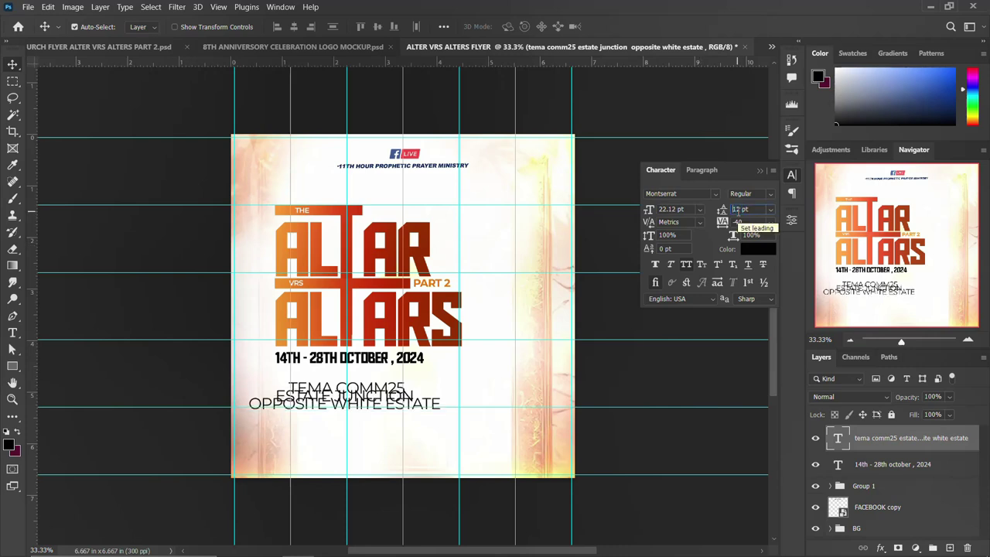
pyautogui.write('15')
pyautogui.press('Return')
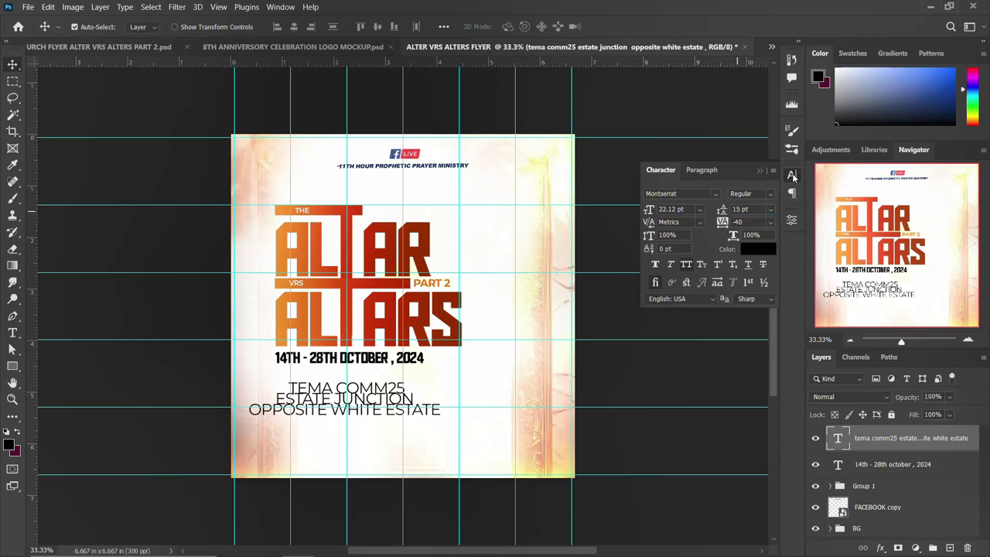
pyautogui.click(792, 177)
pyautogui.moveTo(319, 396); pyautogui.dragTo(320, 389)
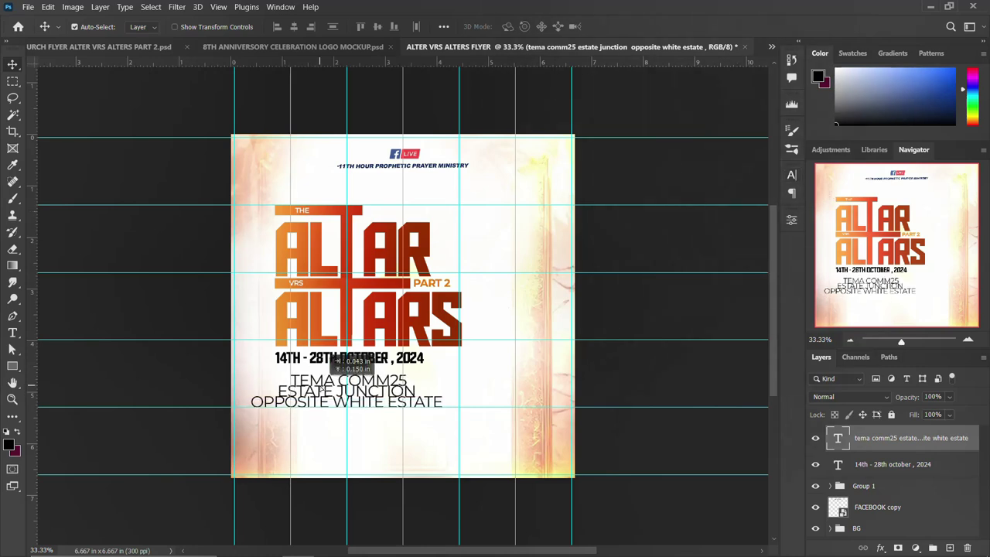
# Left-align the address, size it to 18 pt, and move it directly under the date.
pyautogui.click(791, 193)
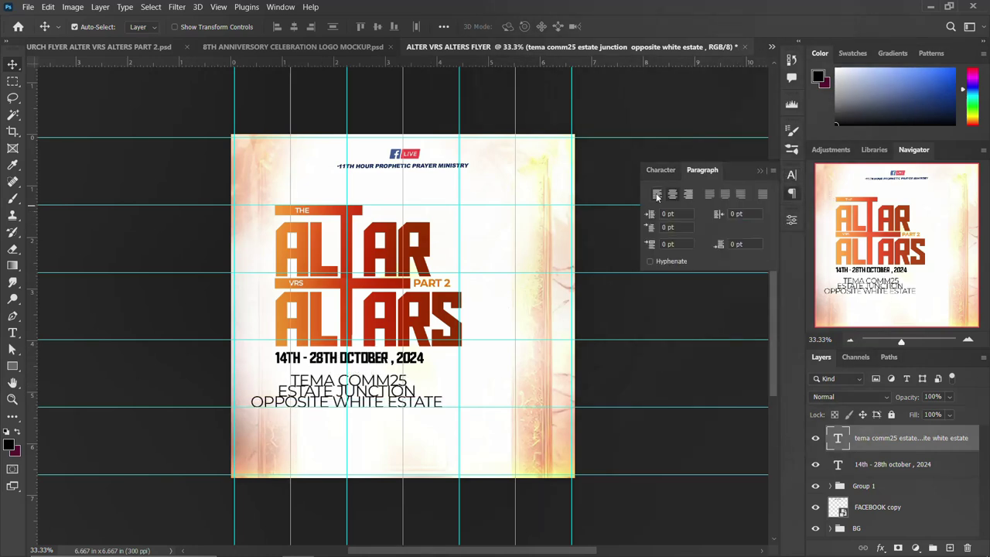
pyautogui.click(656, 193)
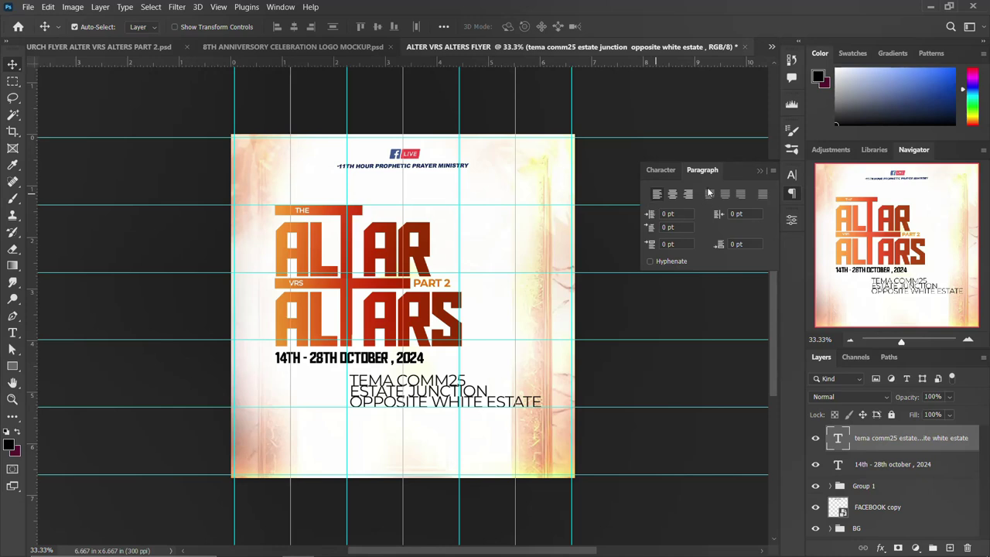
pyautogui.click(661, 171)
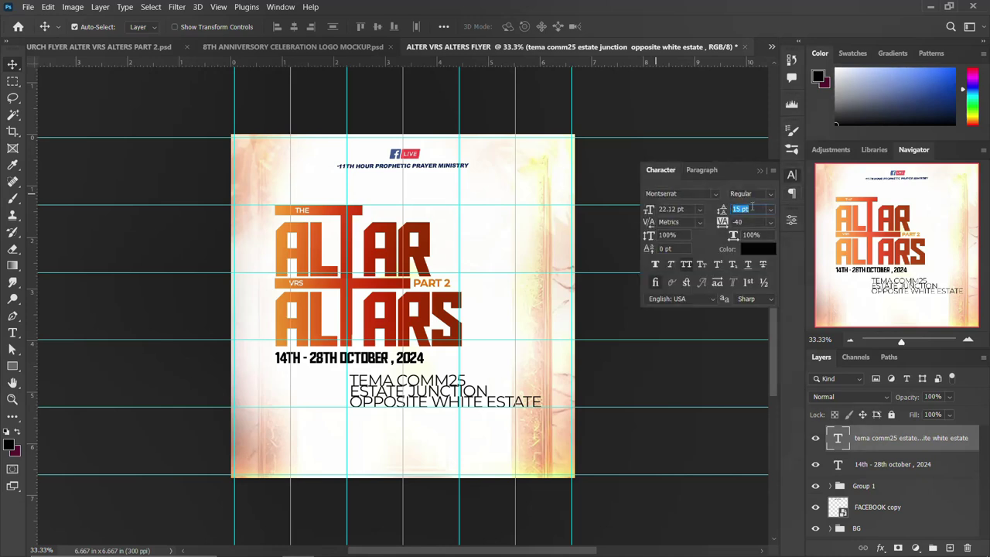
pyautogui.click(681, 209)
pyautogui.doubleClick(680, 209)
pyautogui.write('2')
pyautogui.press('Return')
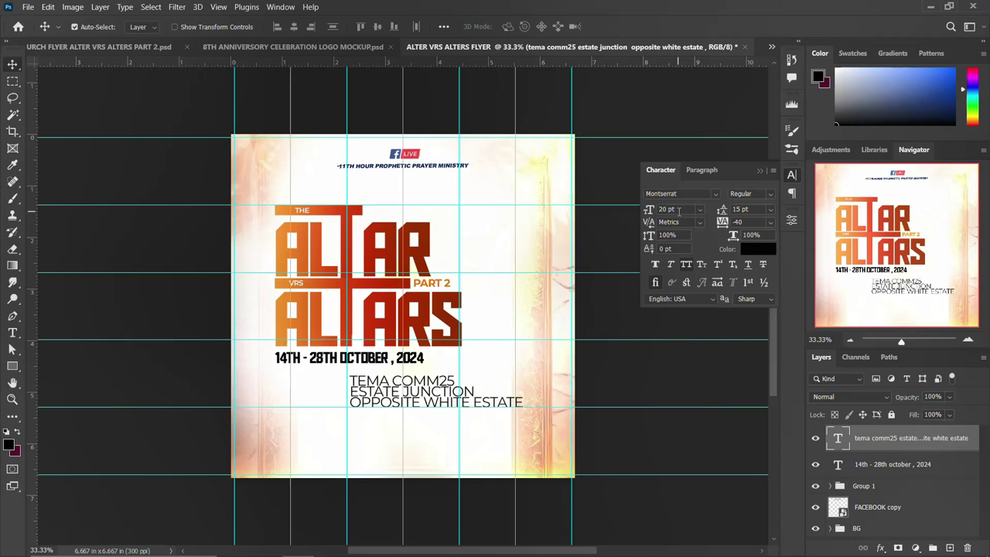
pyautogui.moveTo(389, 389)
pyautogui.mouseDown()
pyautogui.moveTo(305, 385)
pyautogui.moveTo(320, 385)
pyautogui.mouseUp()
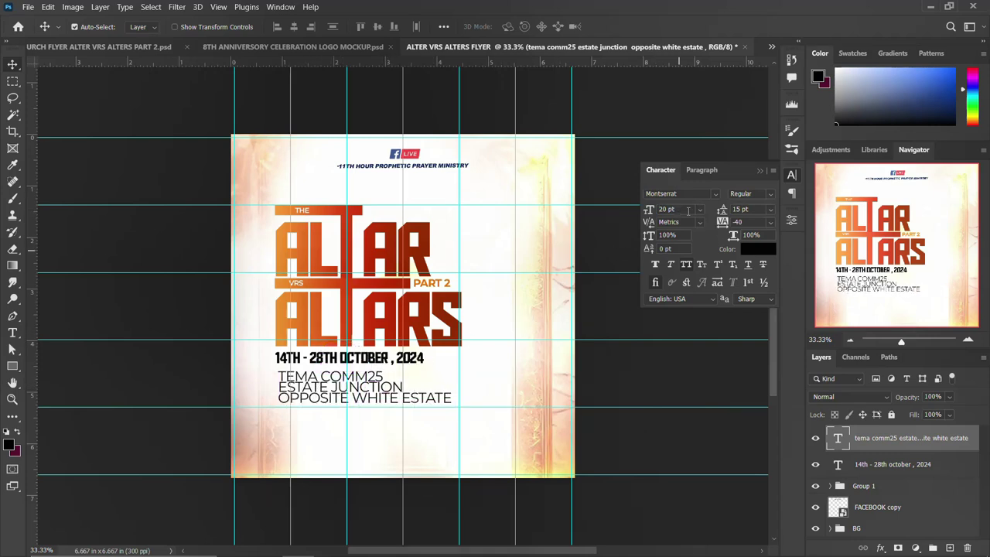
pyautogui.write('19')
pyautogui.press('Return')
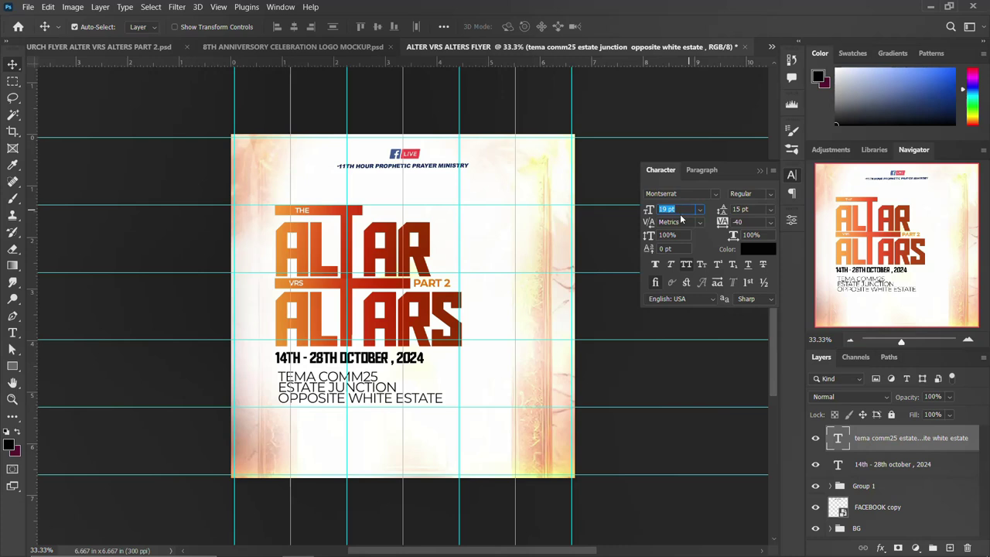
pyautogui.press('Down')
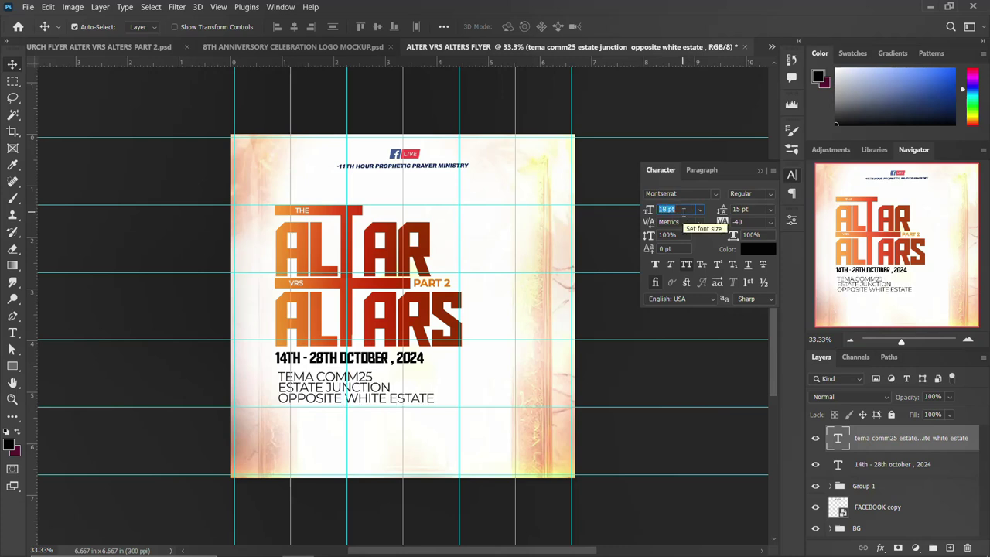
# Make the TEMA COMM25 line Bold and the ESTATE JUNCTION line SemiBold.
pyautogui.doubleClick(377, 377)
pyautogui.moveTo(374, 377); pyautogui.dragTo(259, 370)
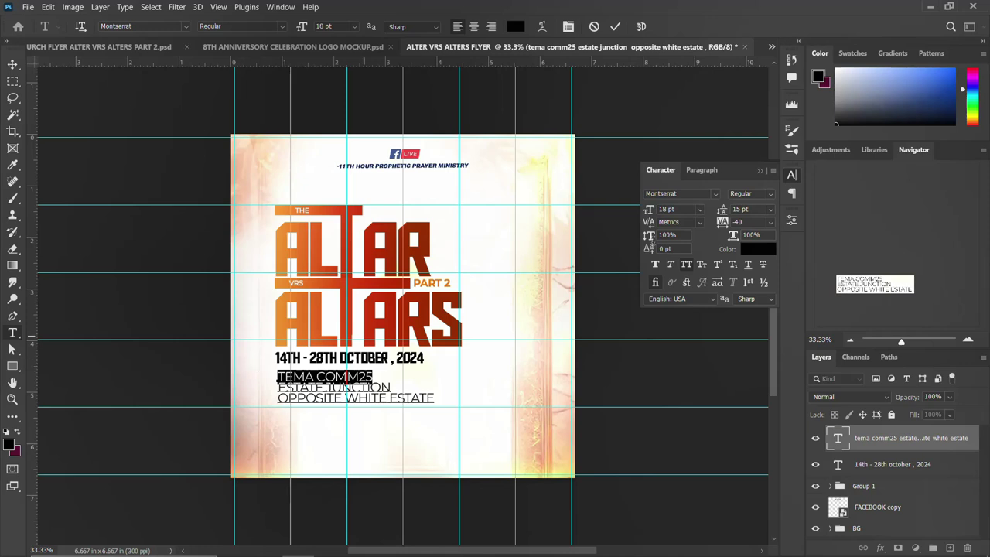
pyautogui.click(750, 194)
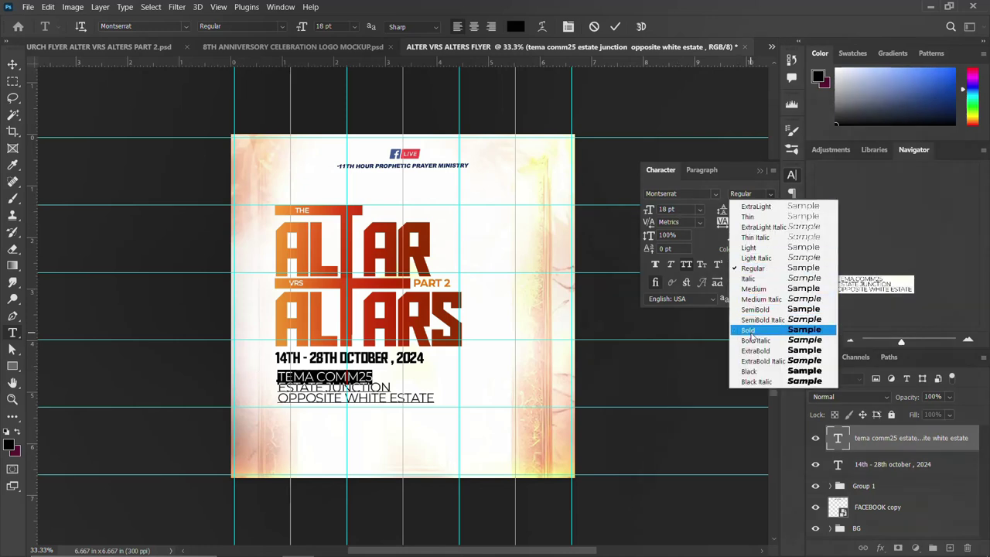
pyautogui.click(753, 332)
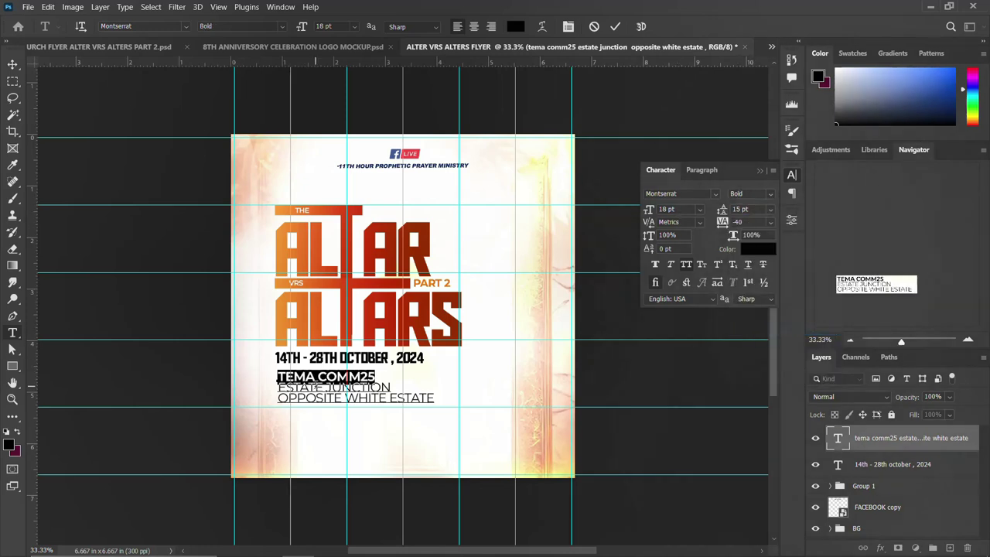
pyautogui.moveTo(277, 387); pyautogui.dragTo(393, 388)
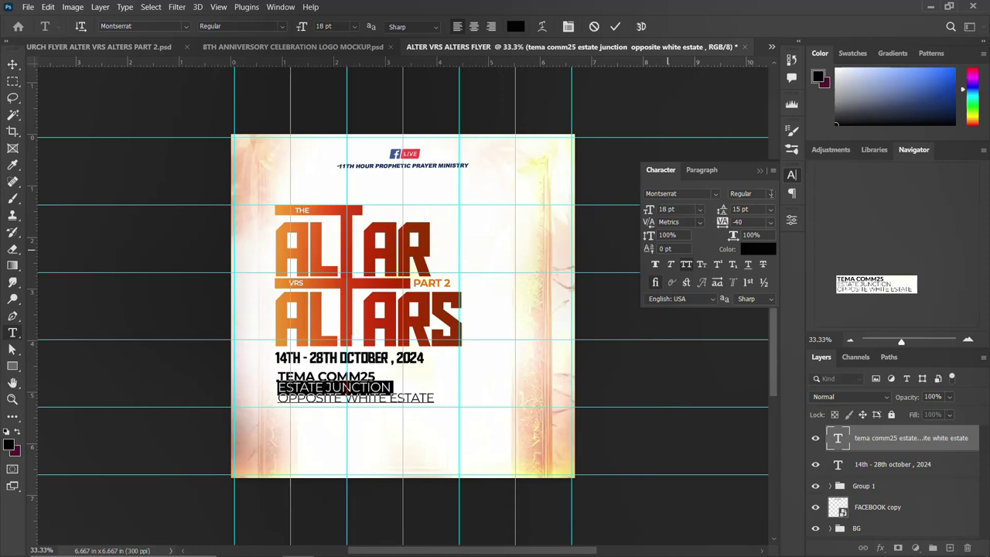
pyautogui.click(773, 194)
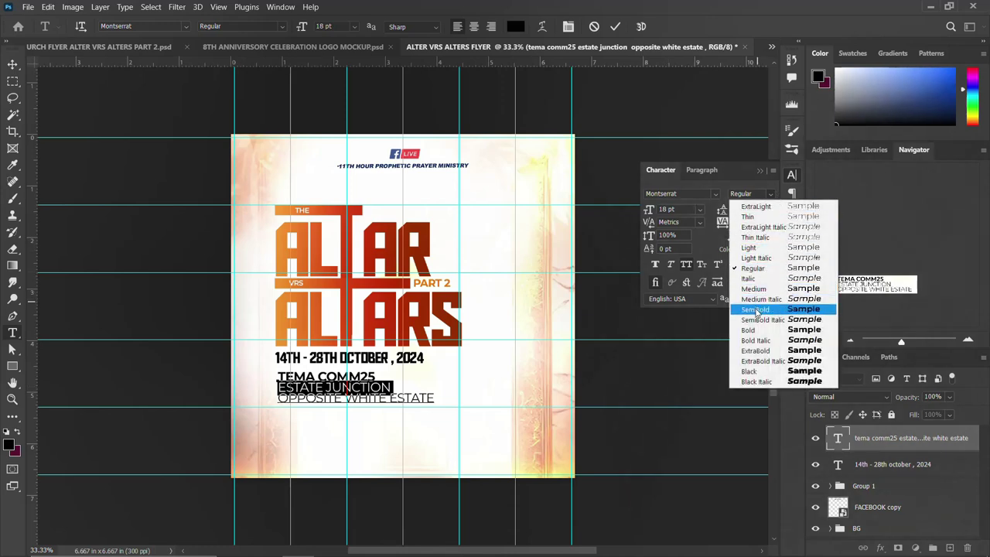
pyautogui.click(756, 311)
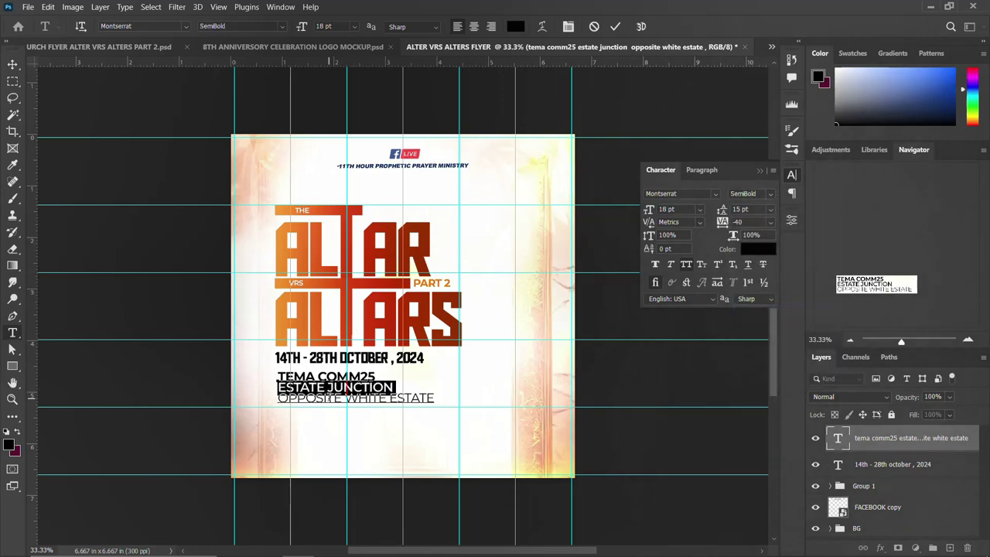
pyautogui.hotkey('ctrl', 'Return')
pyautogui.press('v')
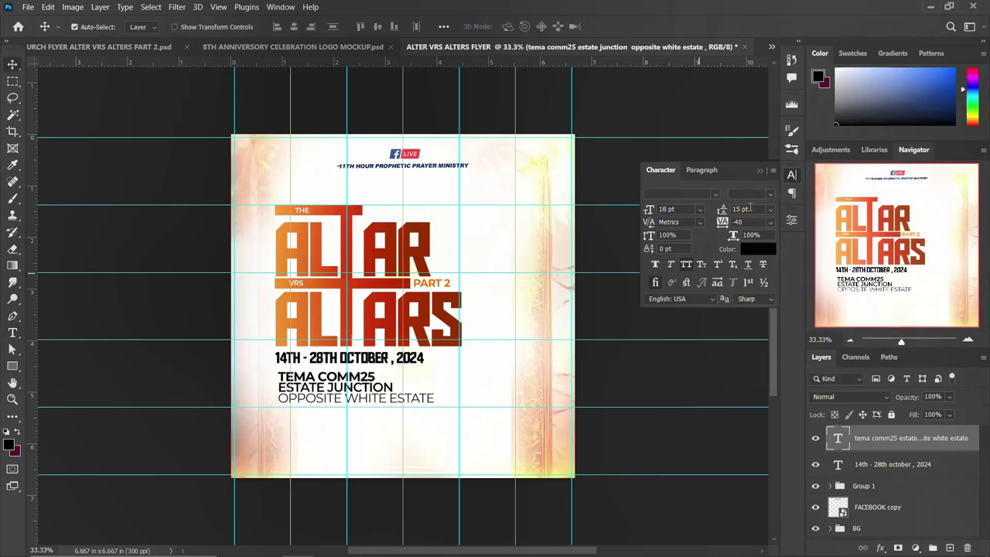
# Increase the address leading to 16 pt and nudge the block into place.
pyautogui.click(741, 209)
pyautogui.press('Up')
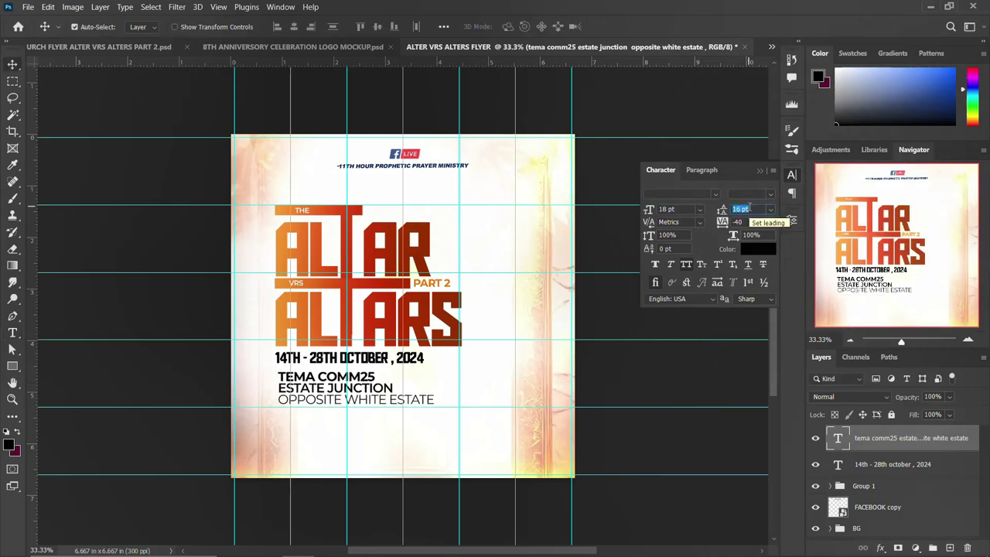
pyautogui.click(792, 175)
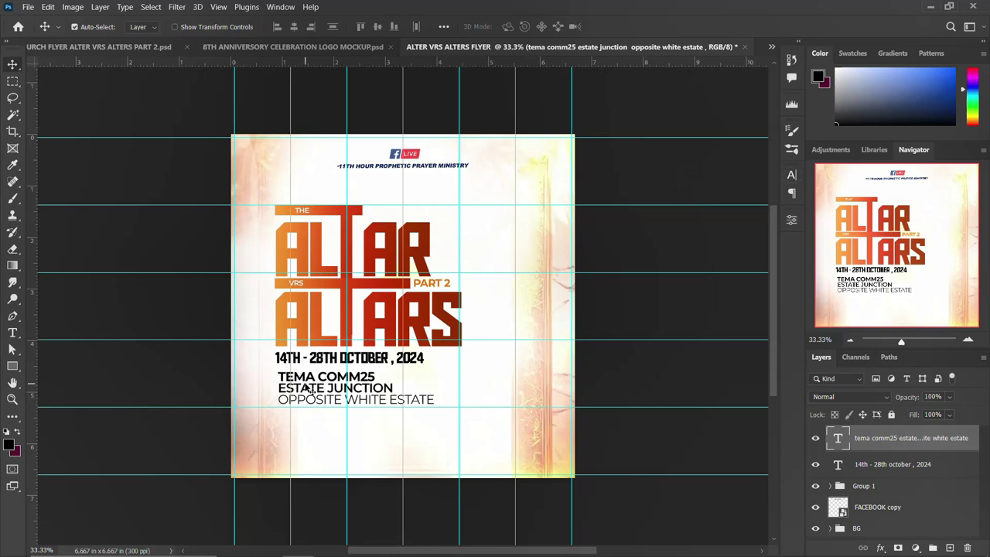
pyautogui.moveTo(310, 389); pyautogui.dragTo(307, 386)
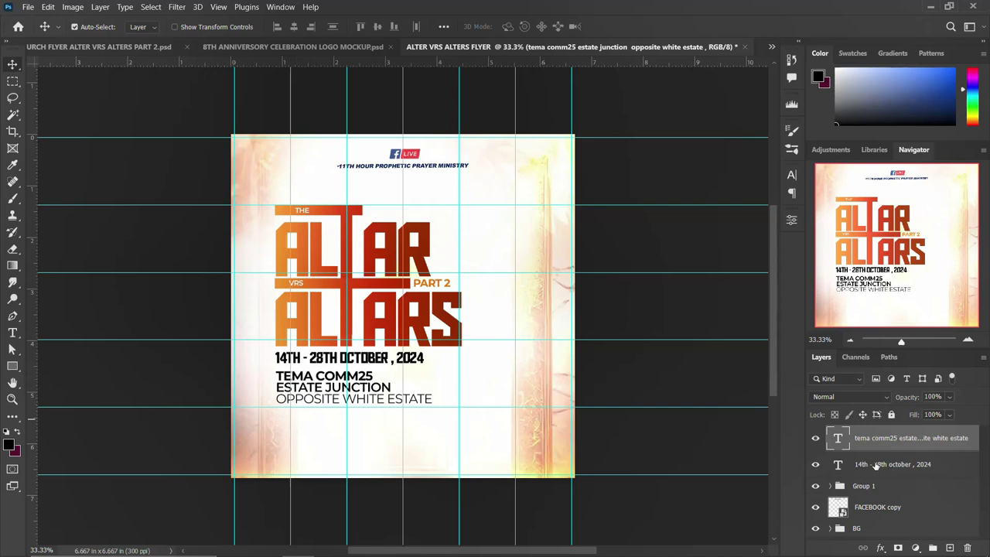
pyautogui.keyDown('shift'); pyautogui.click(875, 464); pyautogui.keyUp('shift')
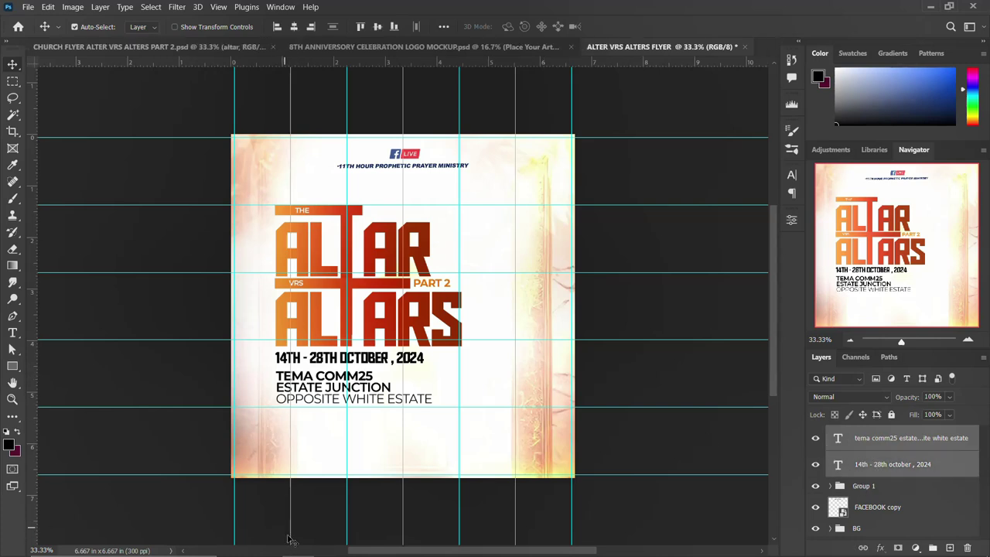
pyautogui.moveTo(266, 544)
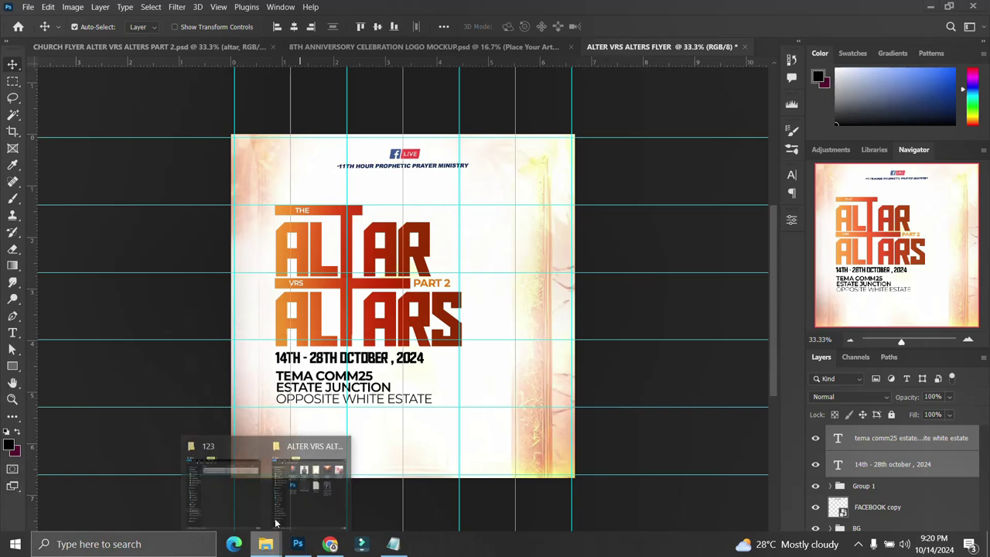
# Place the google-location-icon-16 pin left of the address and select its layer.
pyautogui.click(288, 505)
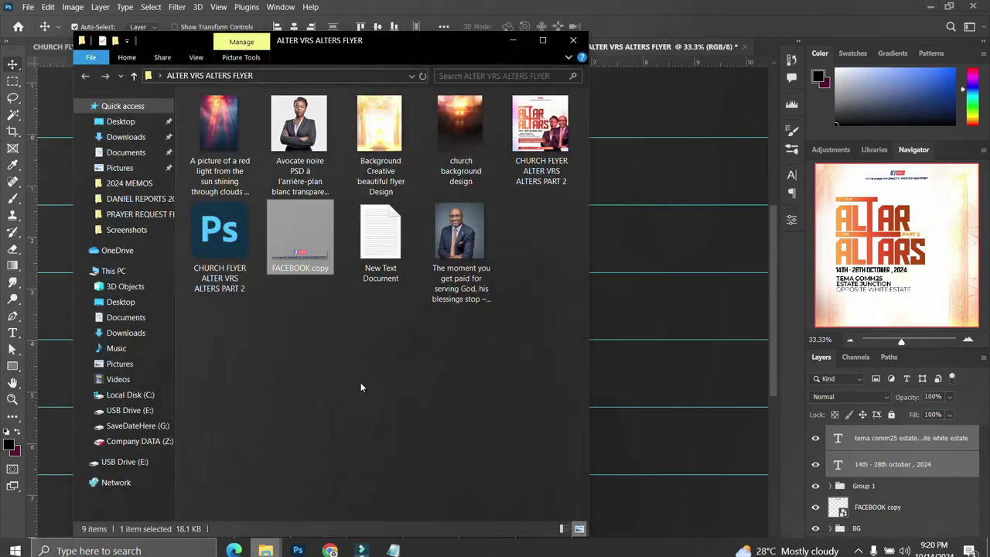
pyautogui.click(586, 47)
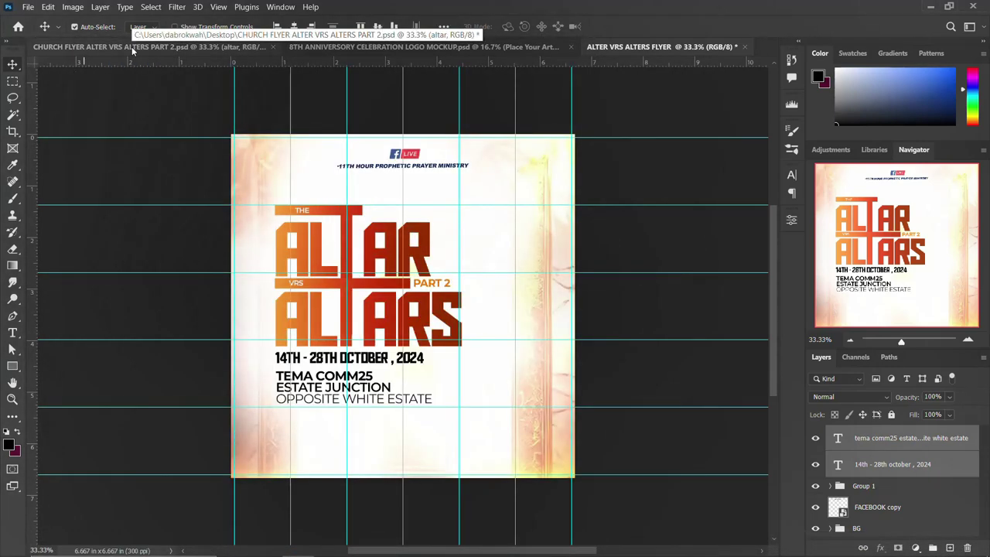
pyautogui.press('Delete')
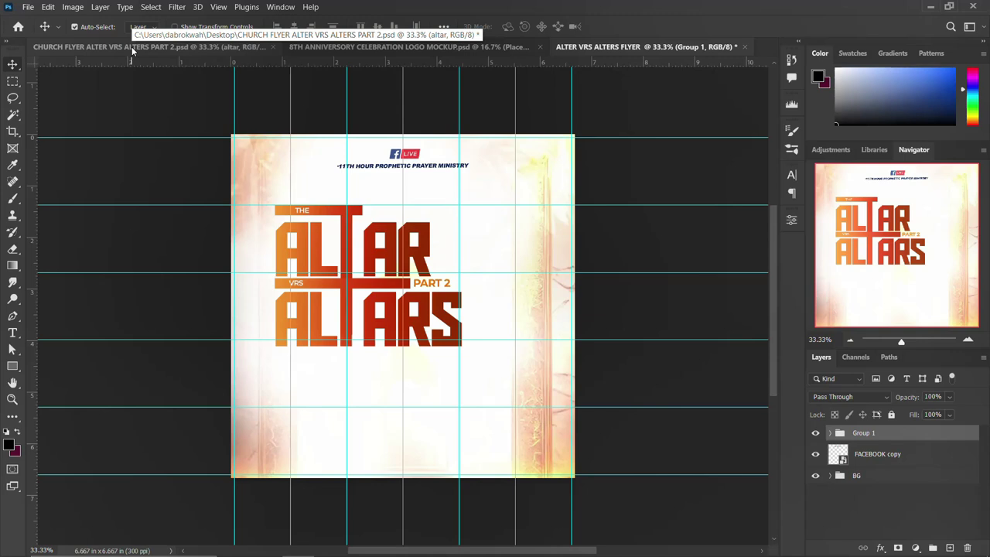
pyautogui.hotkey('ctrl', 'z')
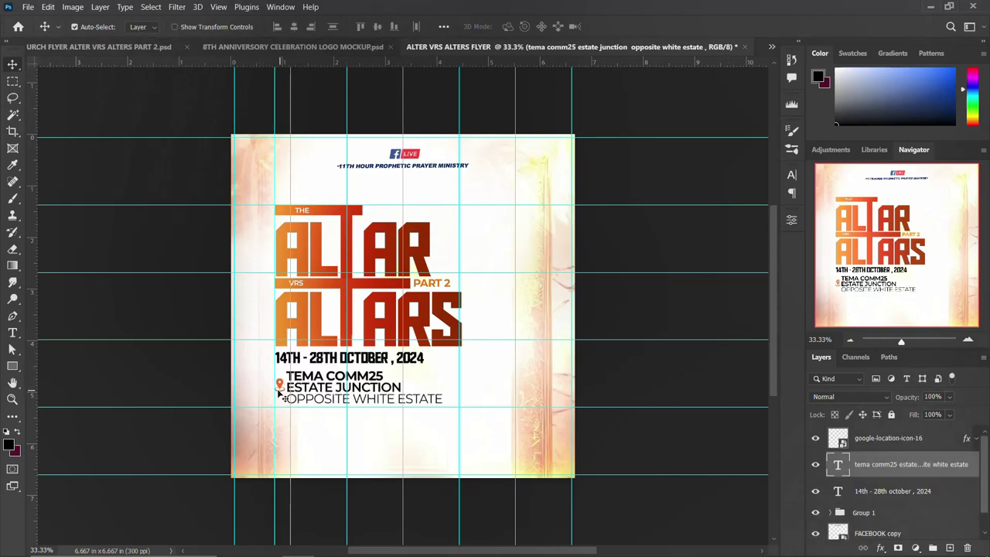
pyautogui.click(282, 386)
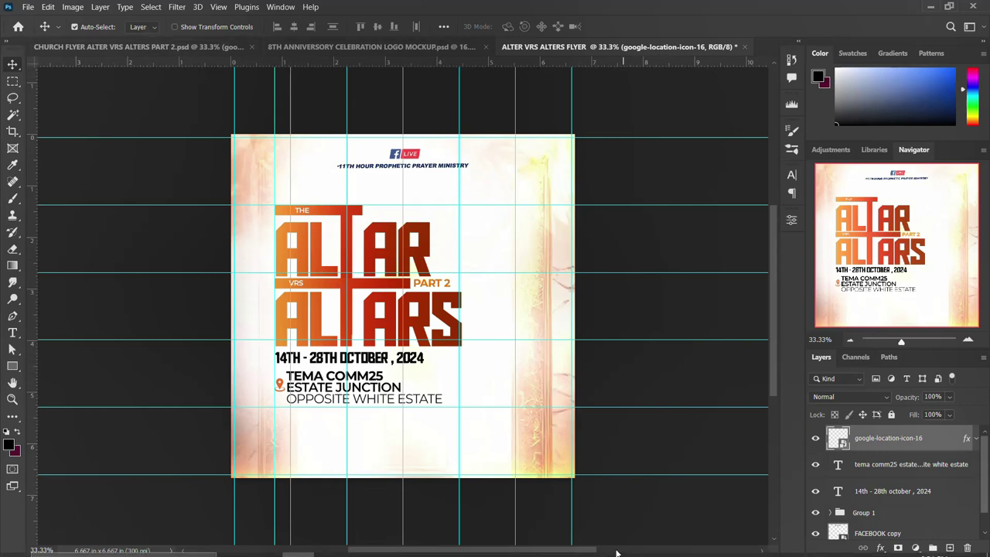
# Copy the contact lines from the notes and draw a wide rectangle bar below the address.
pyautogui.click(393, 544)
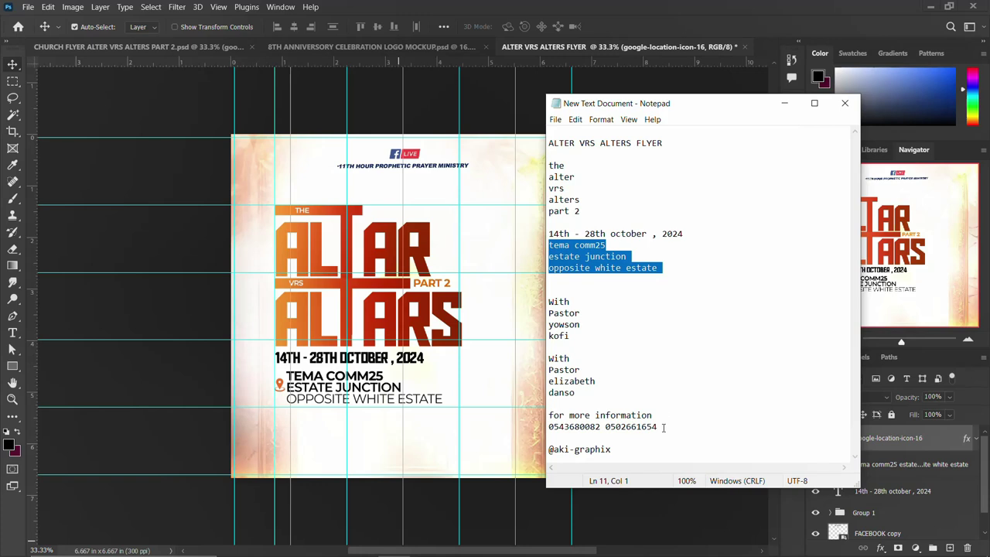
pyautogui.moveTo(663, 427); pyautogui.dragTo(548, 415)
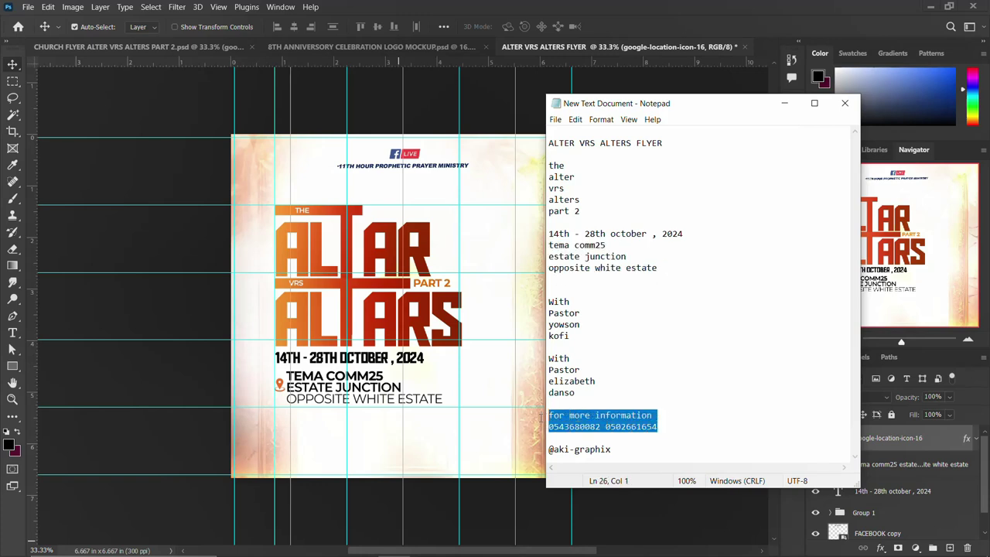
pyautogui.click(2, 332)
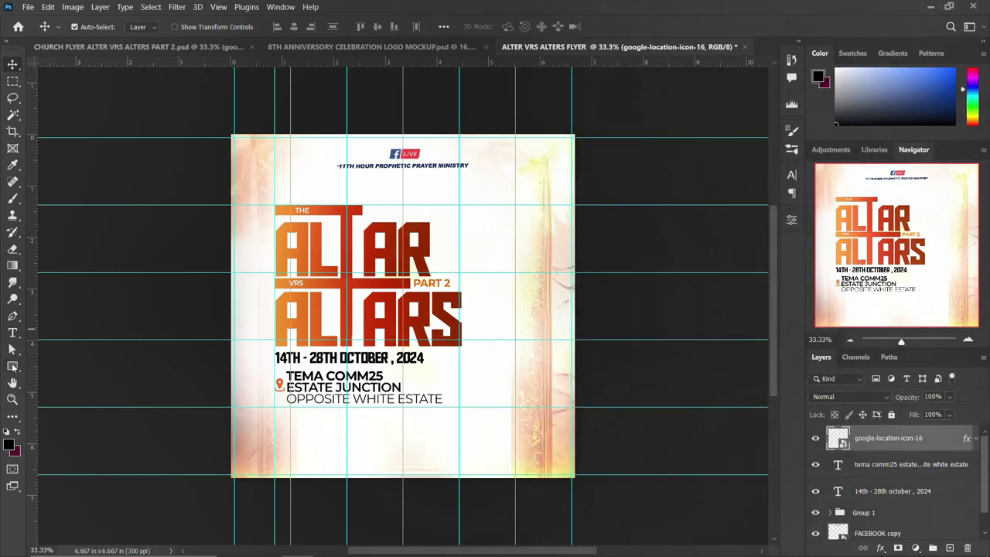
pyautogui.click(12, 367)
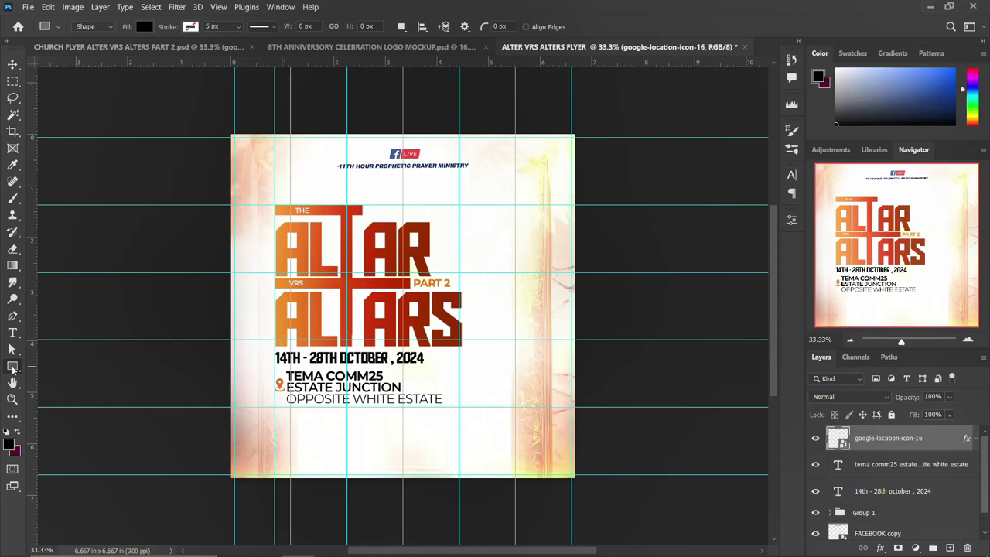
pyautogui.rightClick(12, 369)
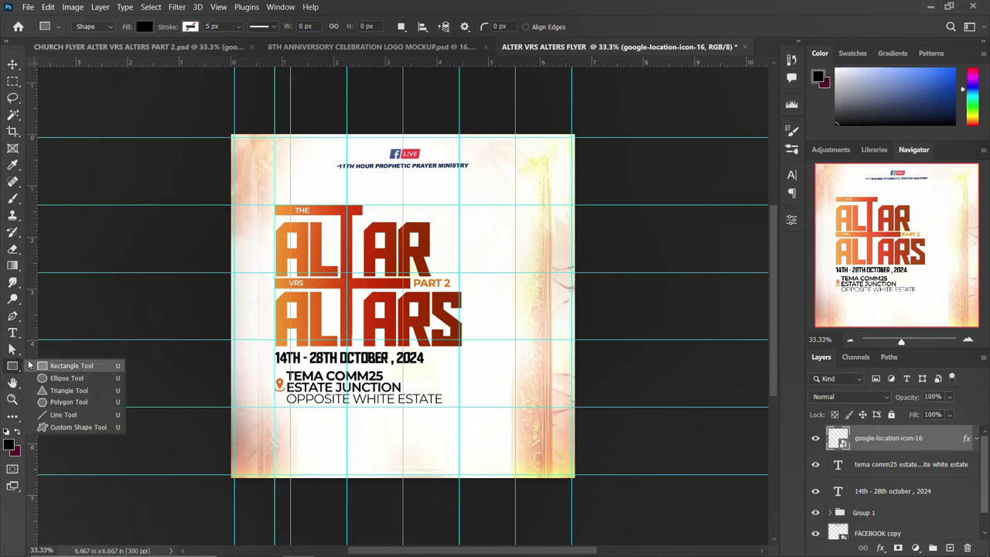
pyautogui.click(62, 365)
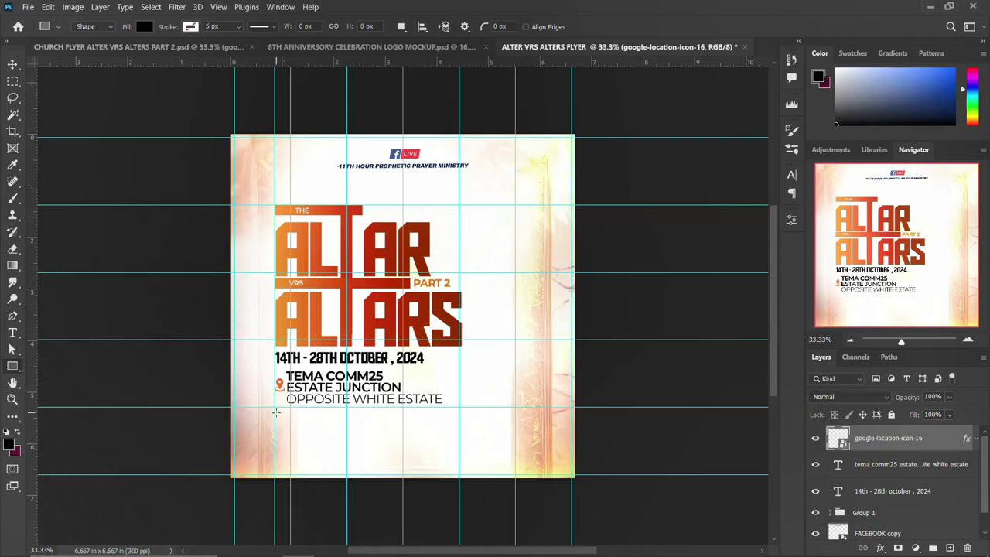
pyautogui.moveTo(274, 410); pyautogui.dragTo(426, 423)
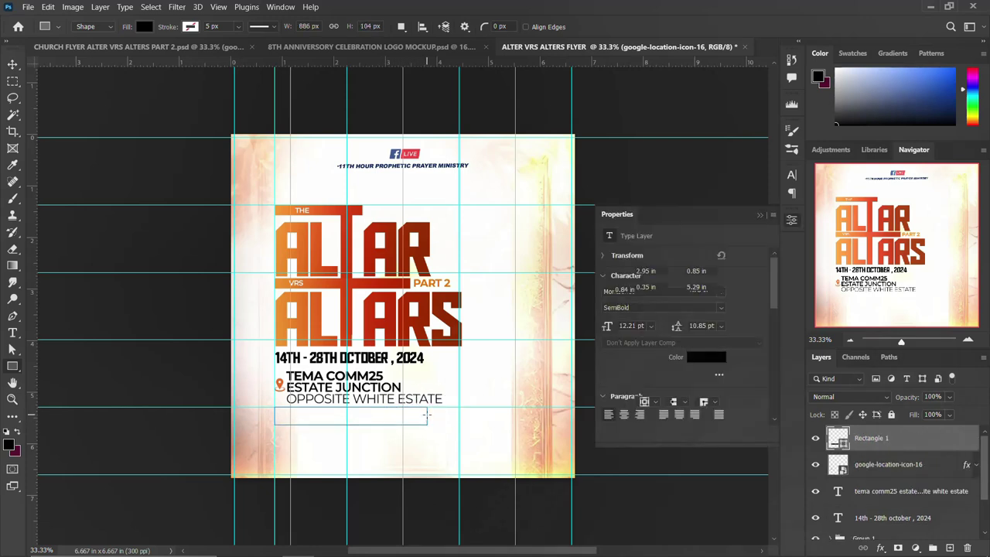
pyautogui.click(792, 220)
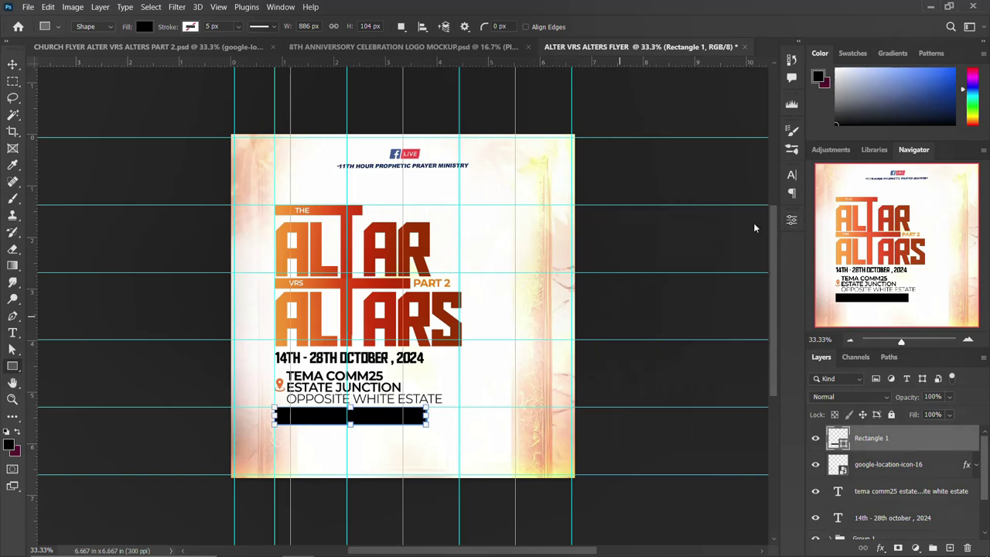
# Copy the altar title's layer style and paste it onto Rectangle 1 for the orange gradient.
pyautogui.click(12, 63)
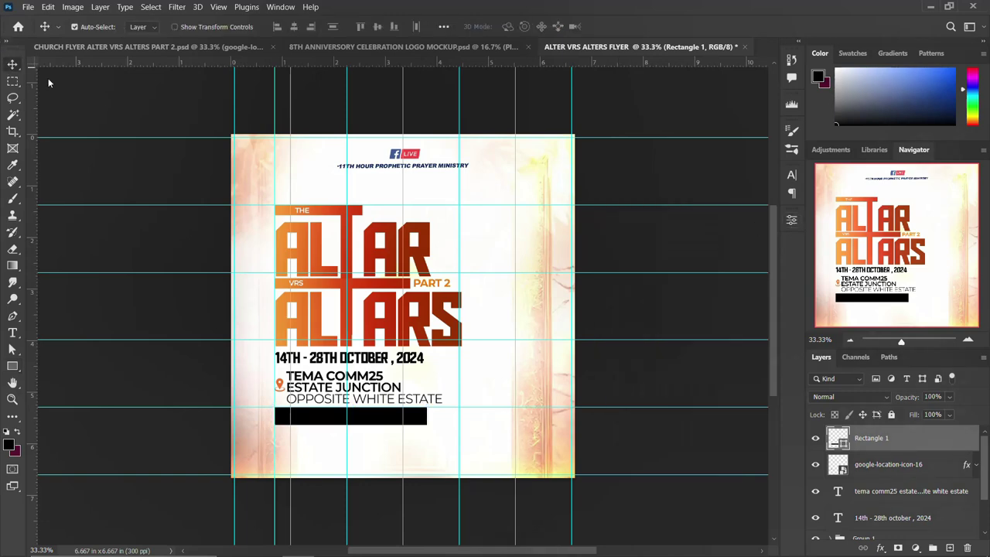
pyautogui.click(391, 232)
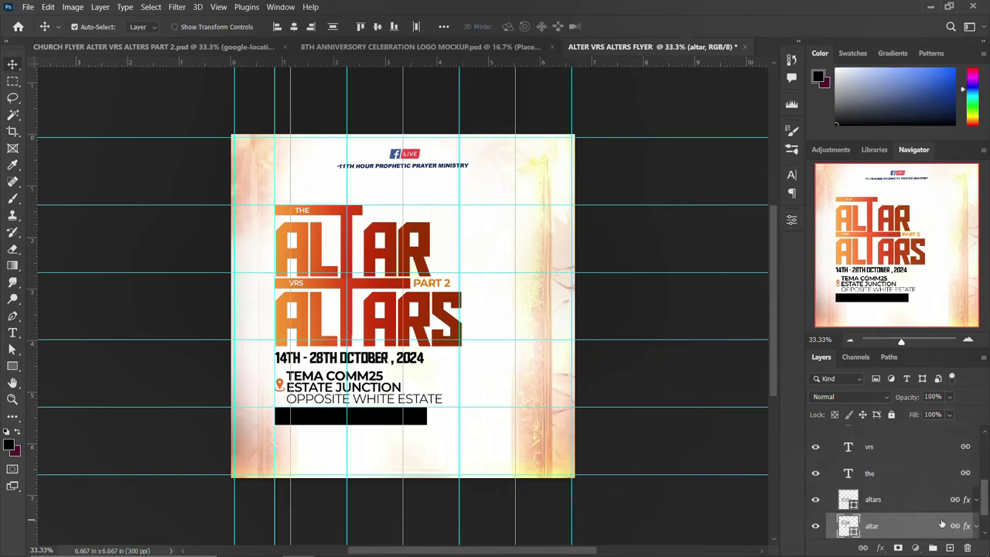
pyautogui.rightClick(942, 525)
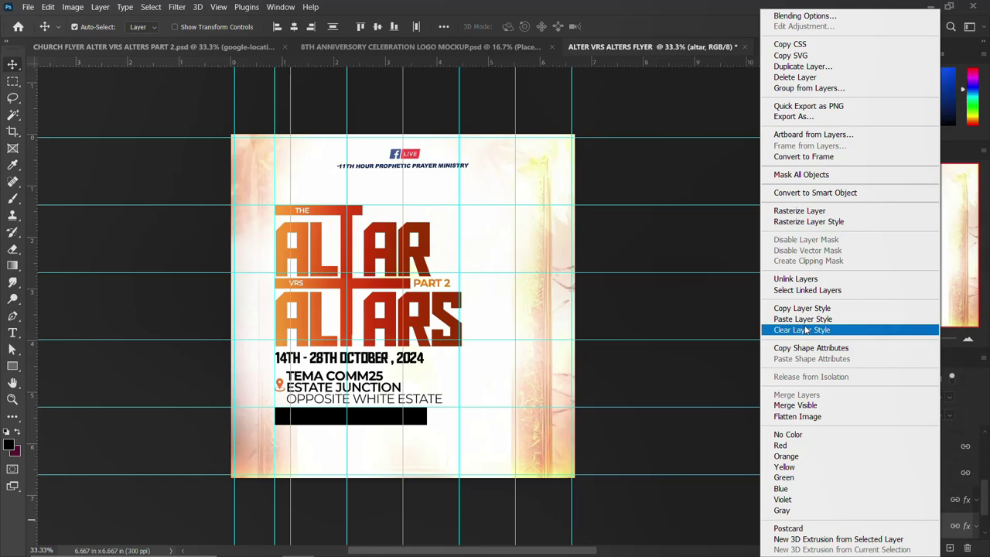
pyautogui.click(806, 310)
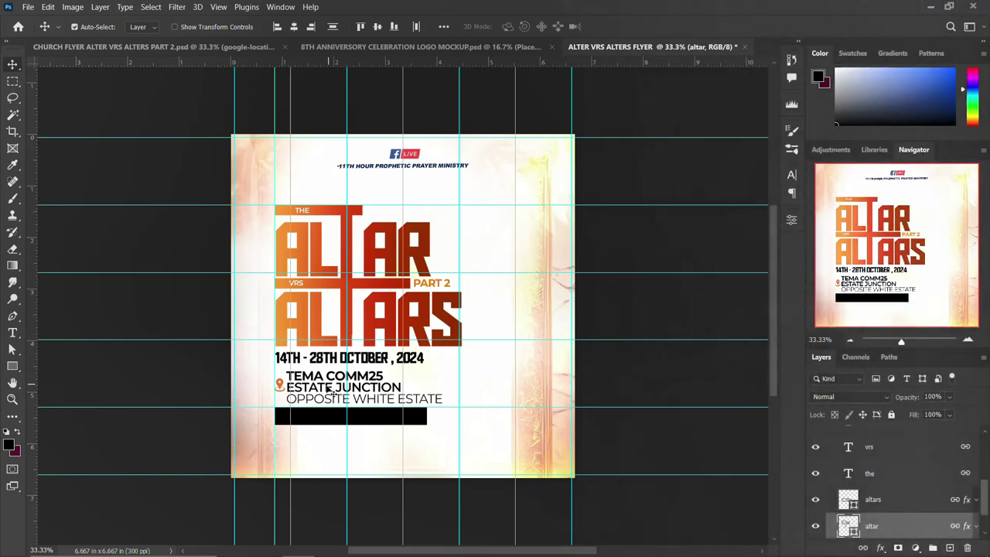
pyautogui.click(859, 439)
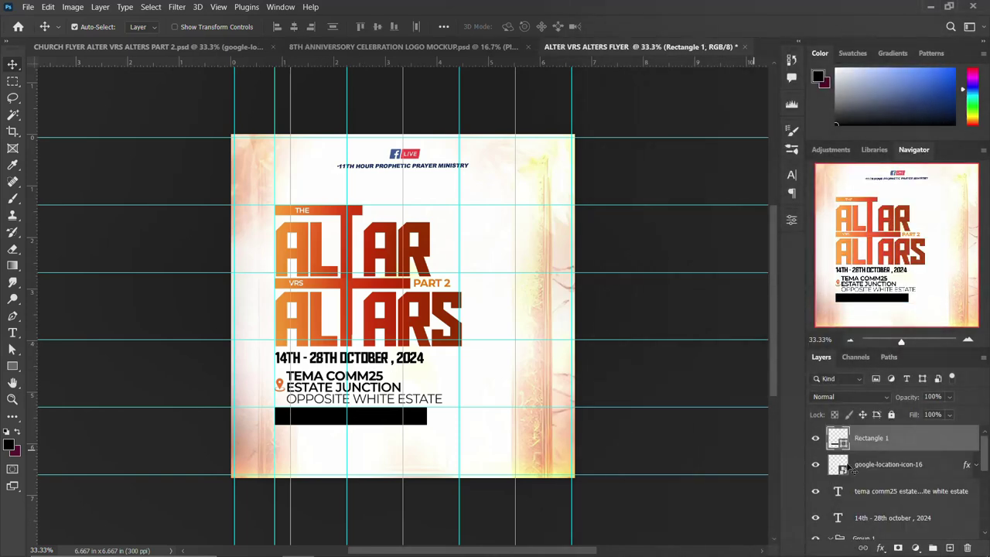
pyautogui.rightClick(915, 439)
pyautogui.click(776, 319)
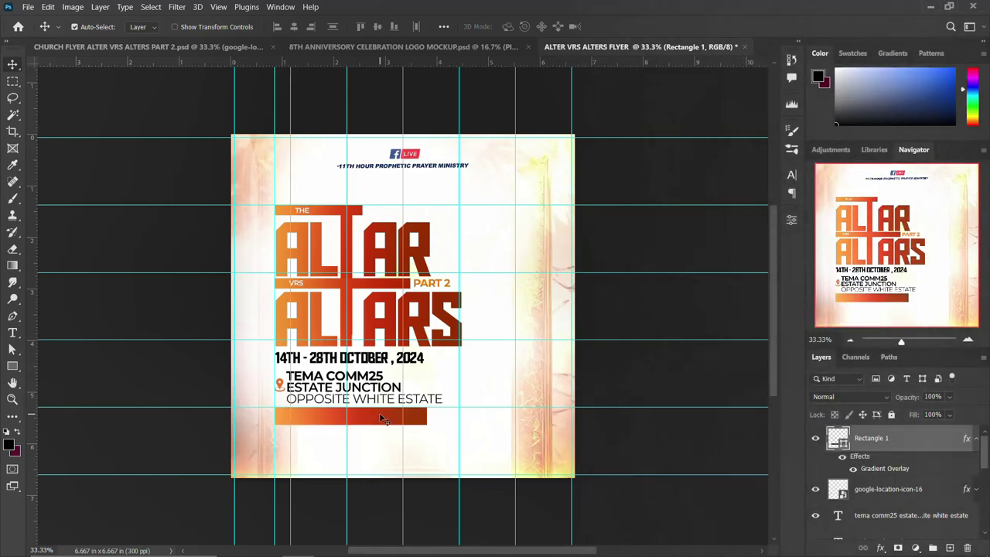
# Paste the contact information text onto the orange bar and color it white (ffffff).
pyautogui.press('t')
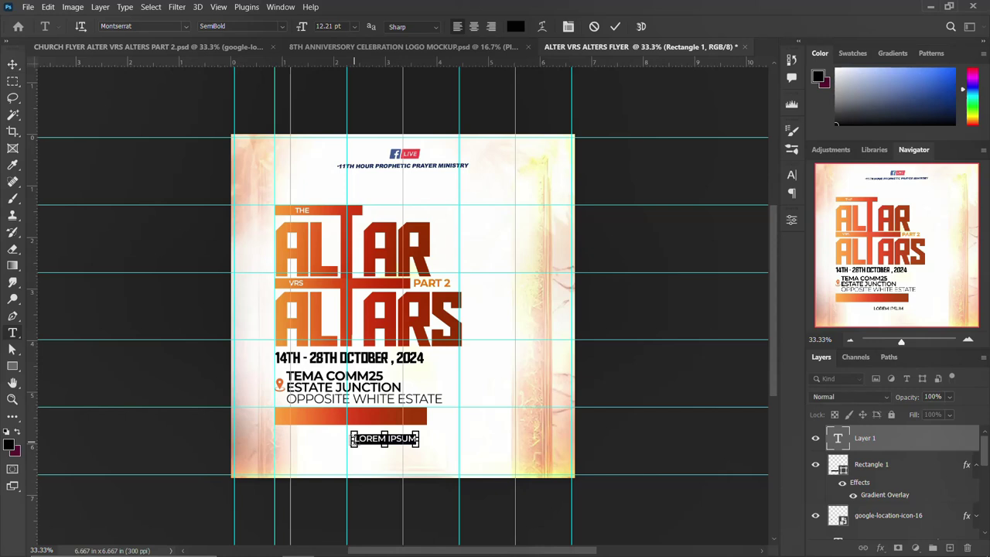
pyautogui.hotkey('ctrl', 'v')
pyautogui.hotkey('ctrl', 'Return')
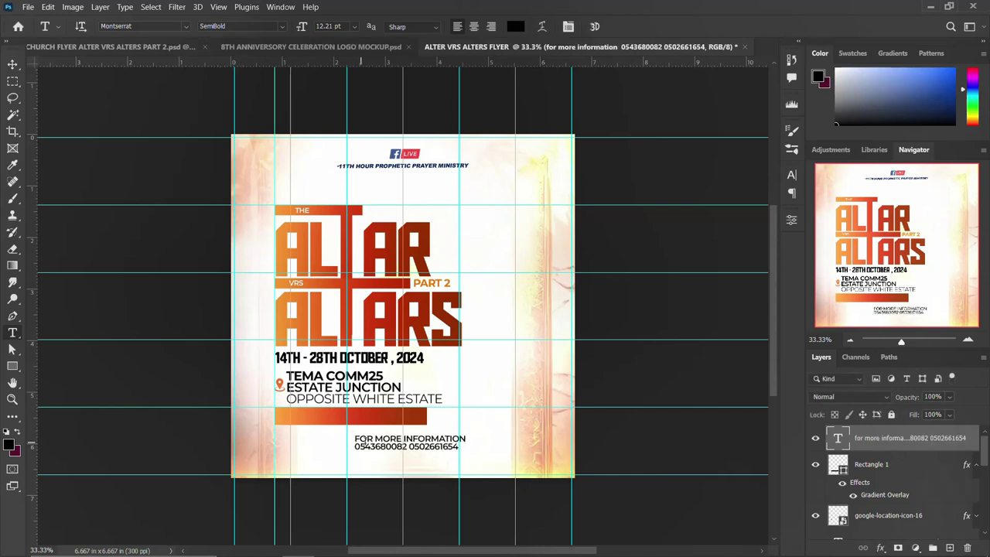
pyautogui.press('v')
pyautogui.moveTo(372, 447); pyautogui.dragTo(312, 420)
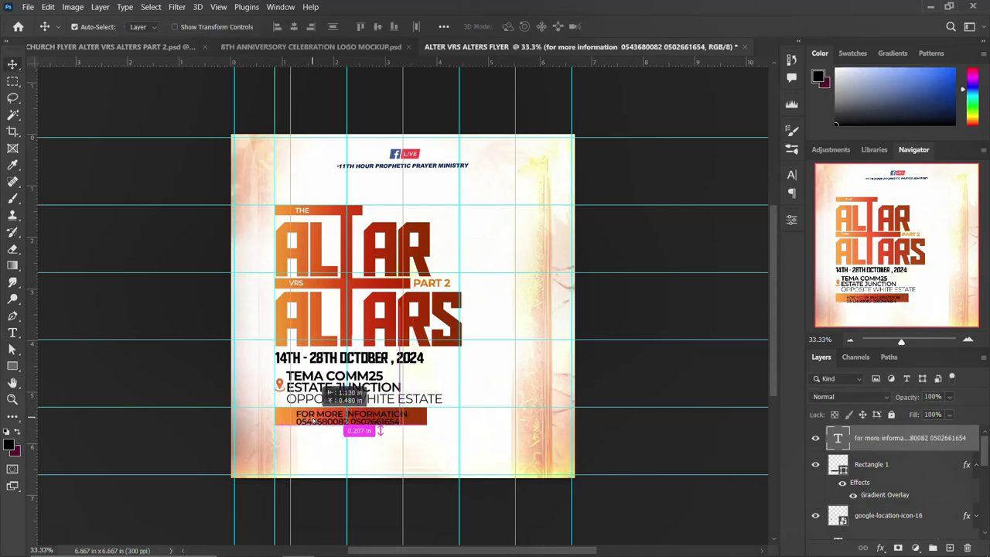
pyautogui.click(792, 174)
pyautogui.click(749, 254)
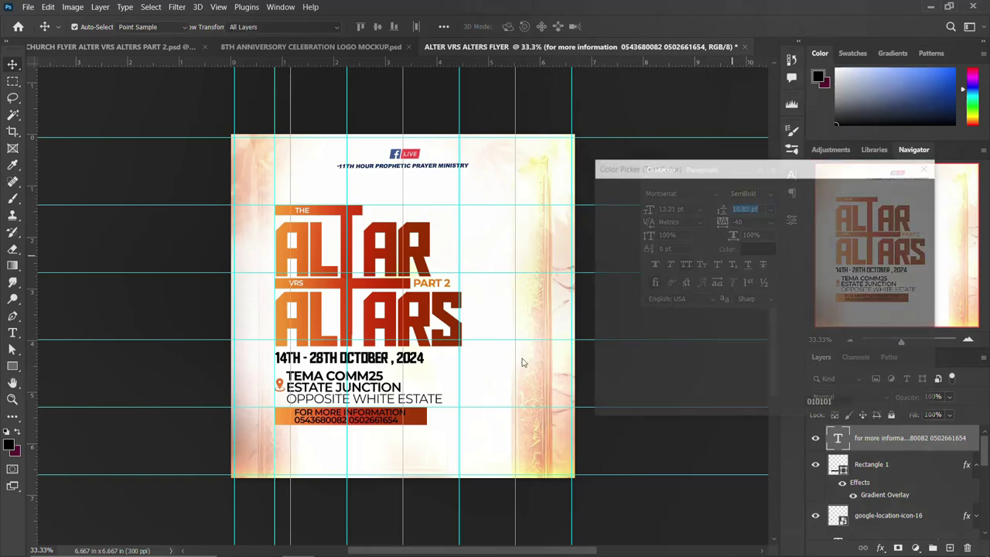
pyautogui.click(352, 445)
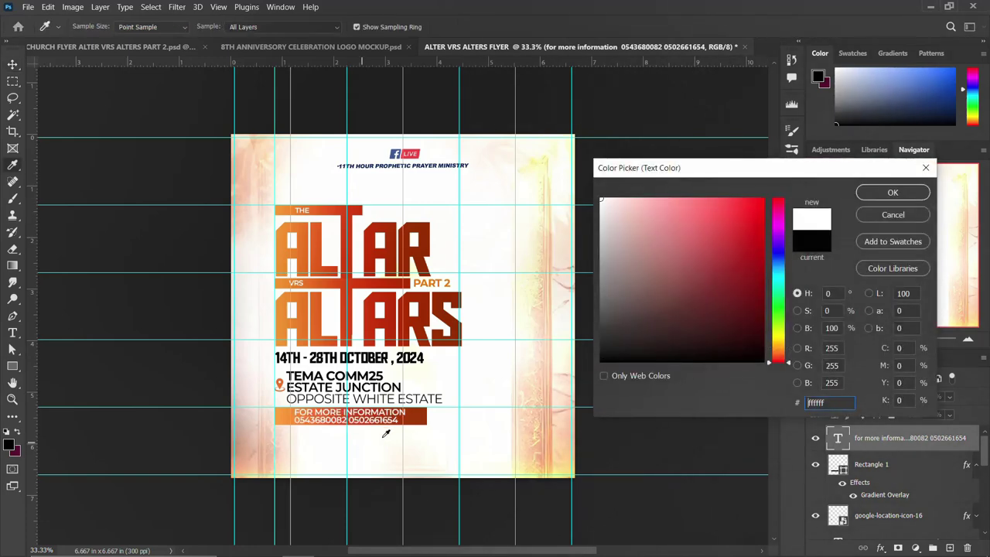
pyautogui.click(895, 192)
# Give the phone-number line an ExtraBold weight and check the 12 pt text size.
pyautogui.doubleClick(393, 427)
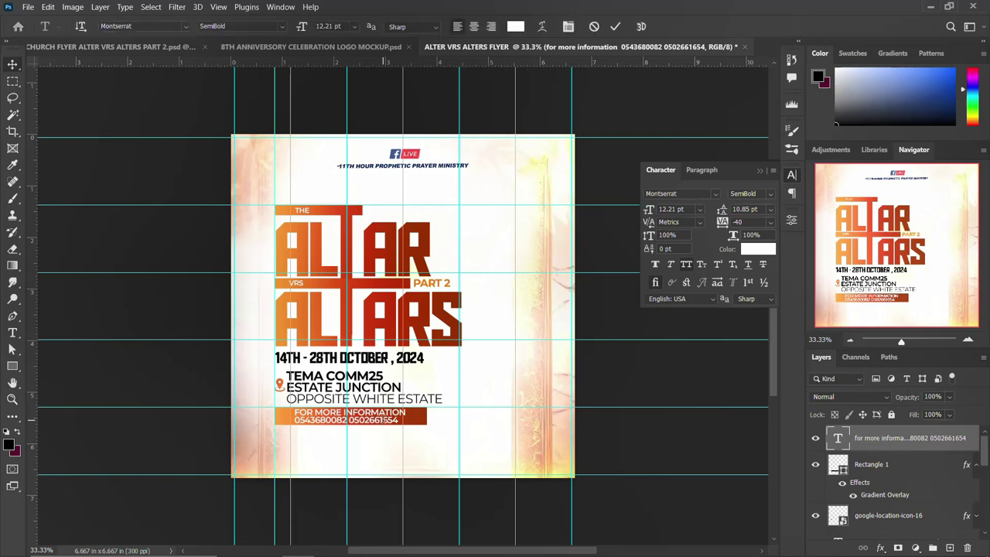
pyautogui.doubleClick(387, 420)
pyautogui.tripleClick(383, 419)
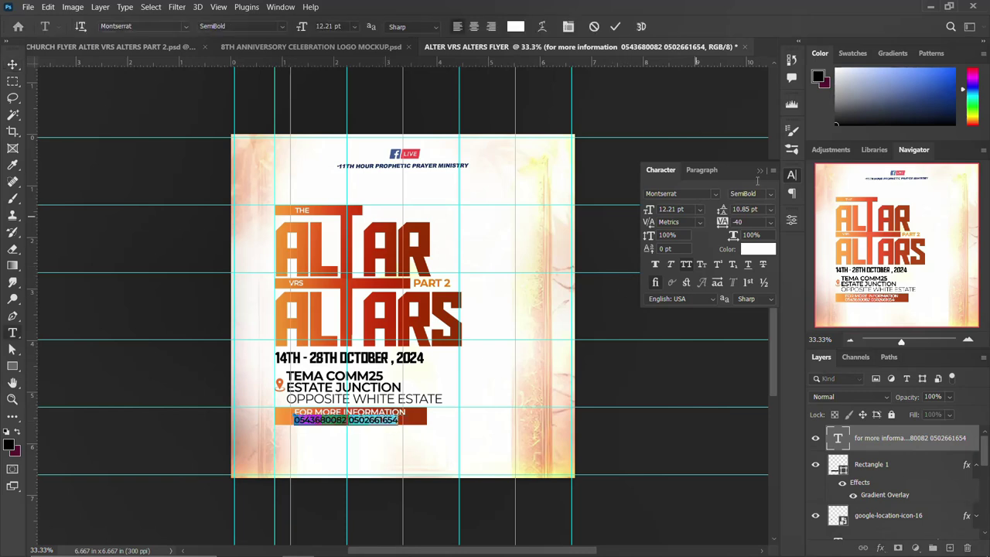
pyautogui.click(771, 194)
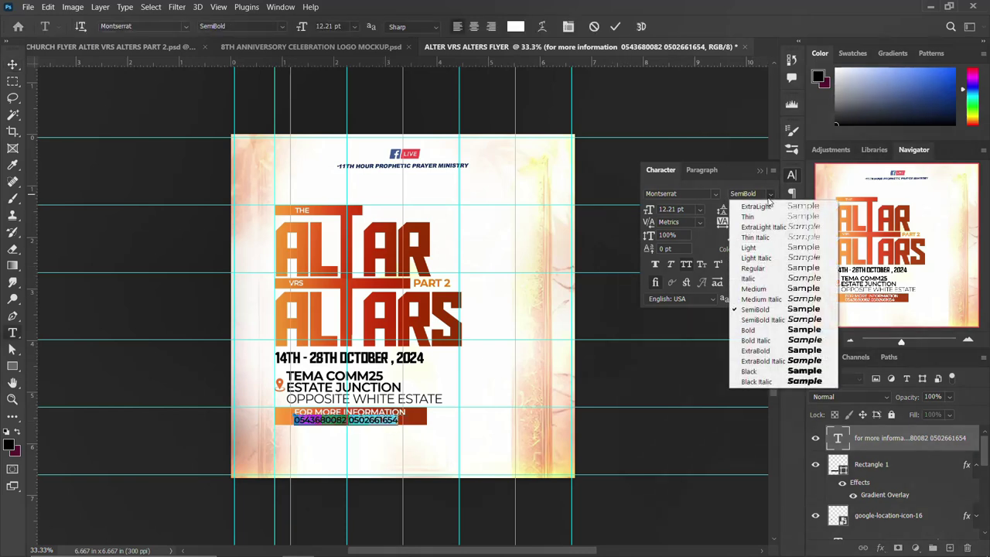
pyautogui.click(757, 352)
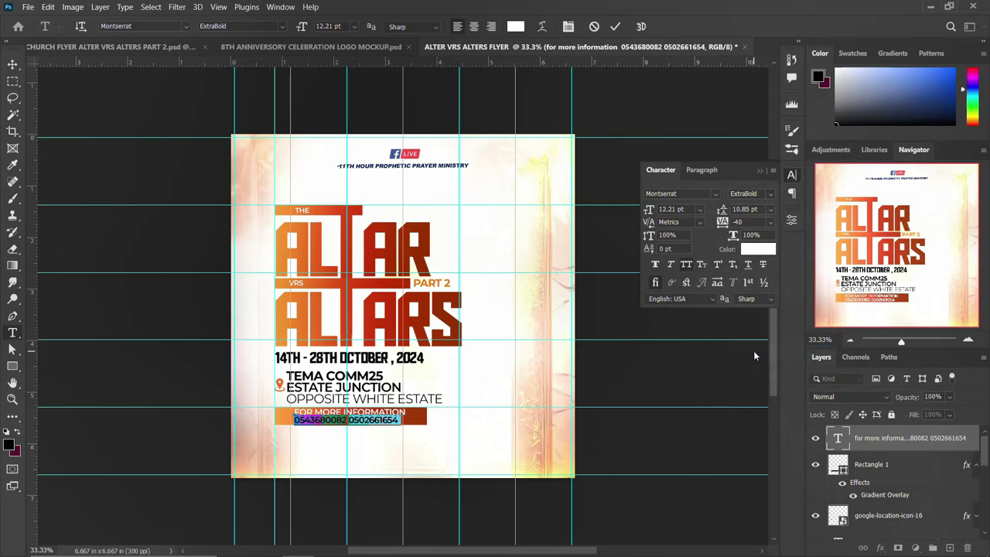
pyautogui.click(791, 177)
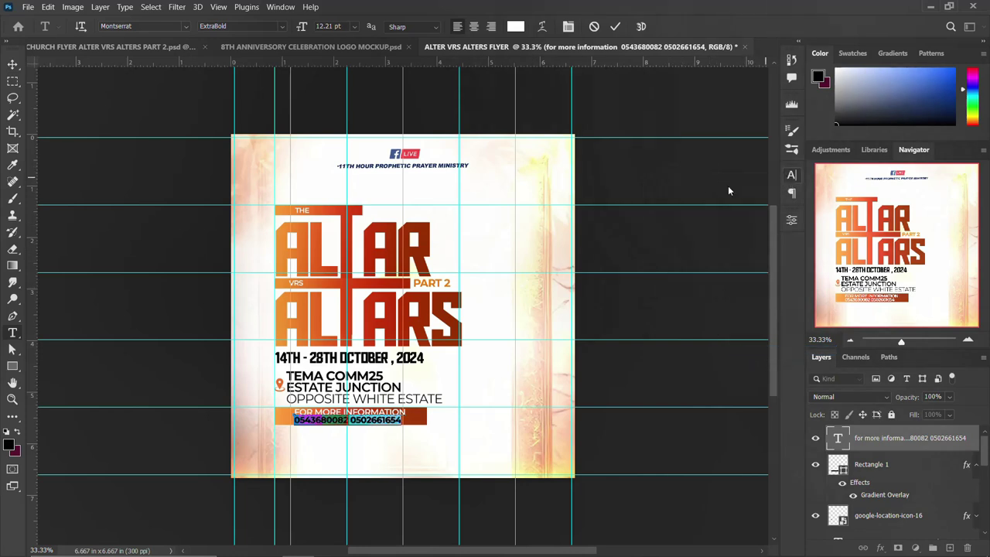
pyautogui.click(615, 29)
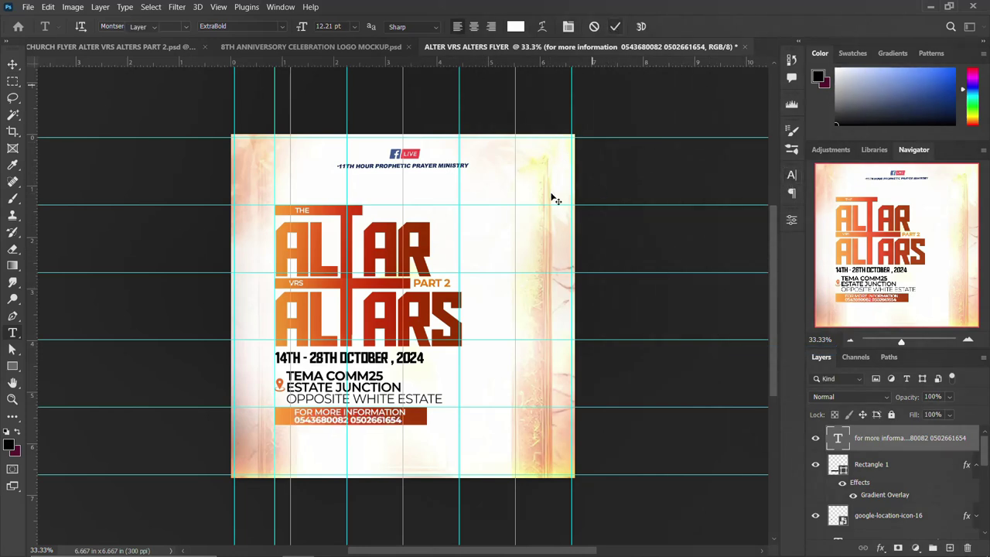
pyautogui.press('v')
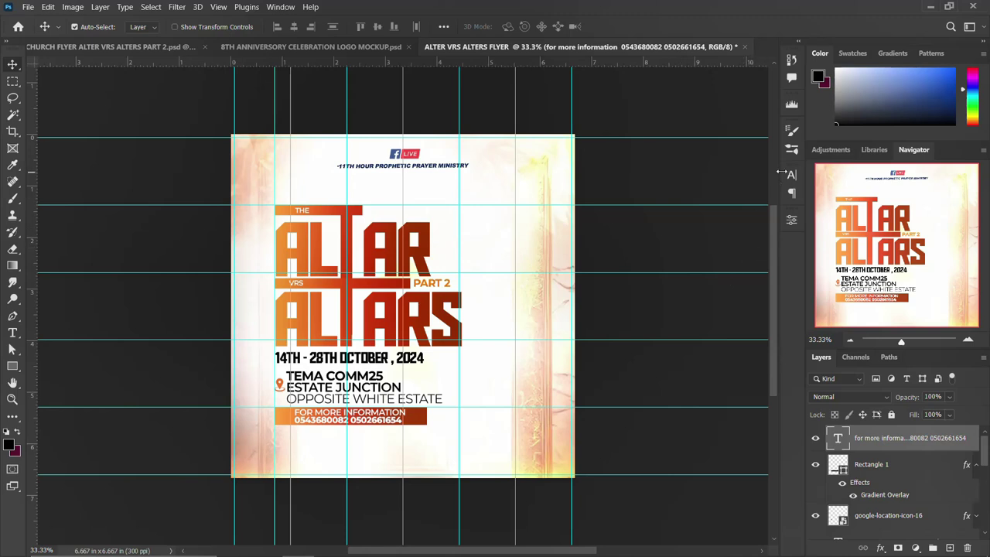
pyautogui.click(791, 175)
pyautogui.click(680, 210)
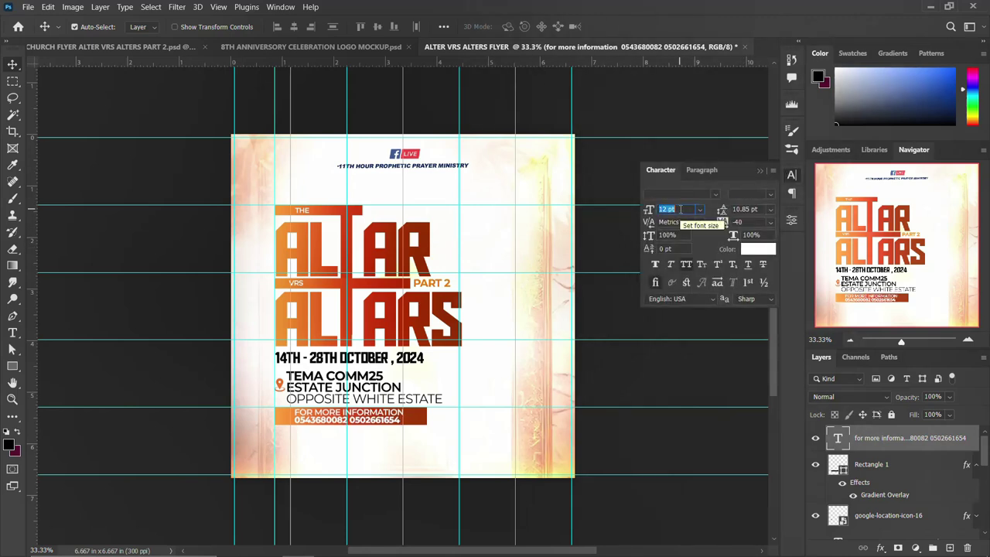
pyautogui.click(791, 176)
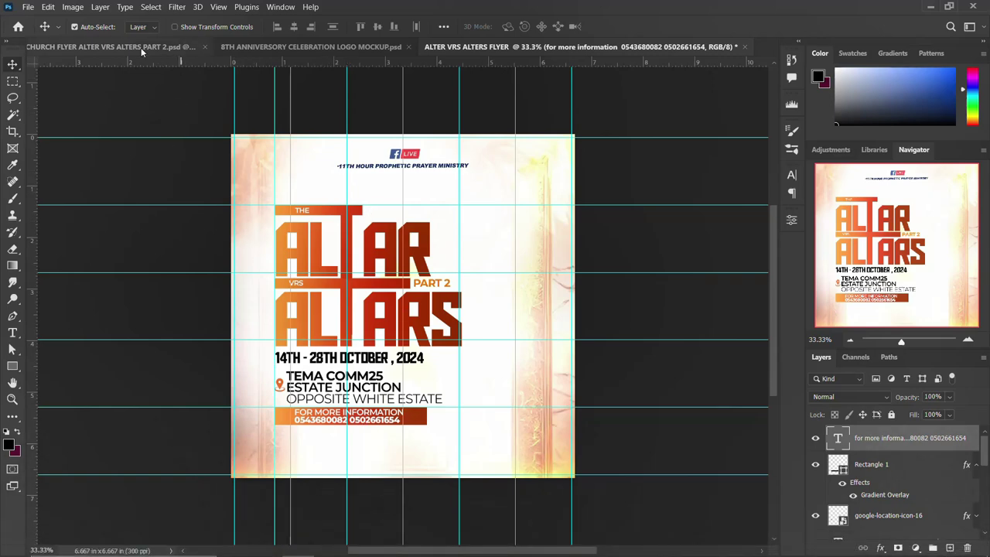
pyautogui.moveTo(265, 544)
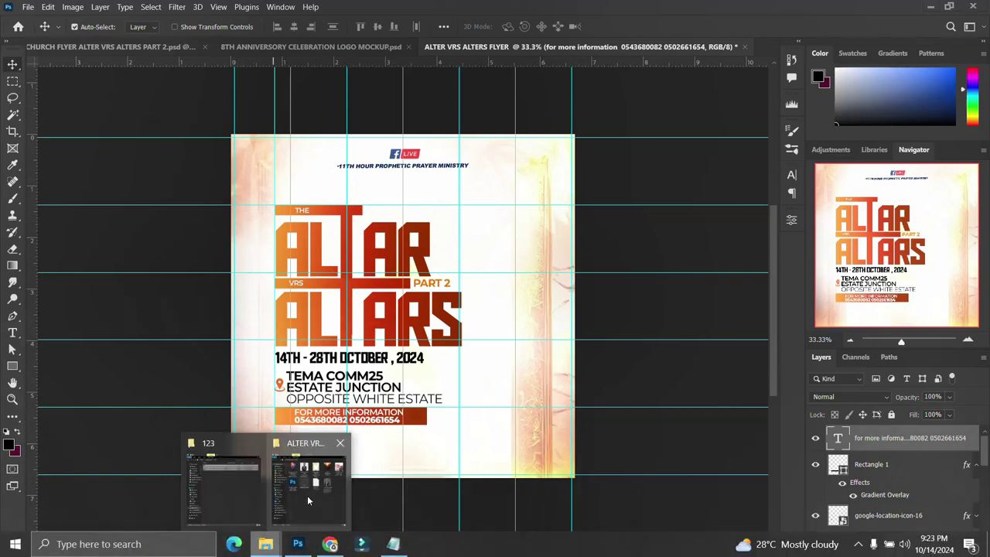
# Drag the woman's and man's portrait photos from File Explorer onto the flyer as new layers.
pyautogui.click(308, 495)
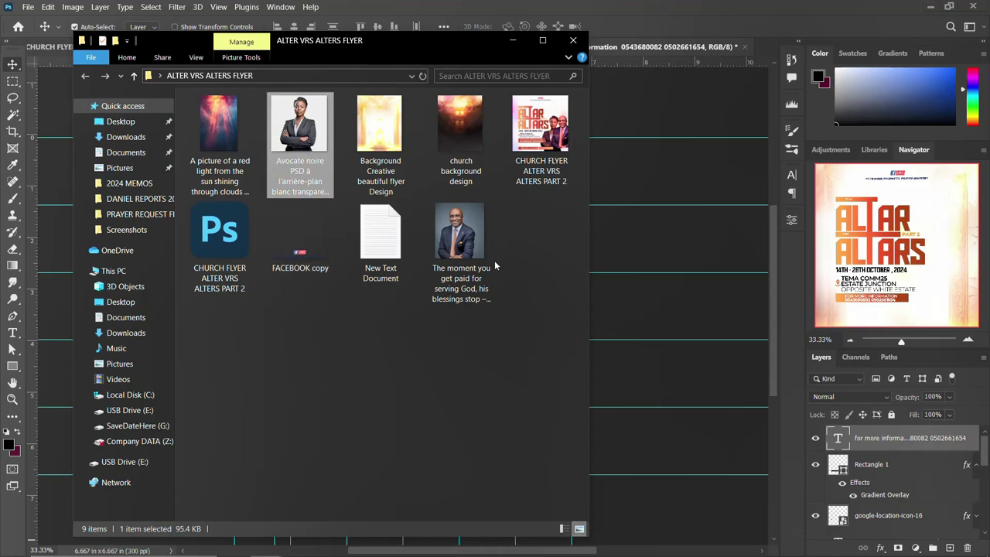
pyautogui.keyDown('ctrl'); pyautogui.click(460, 235); pyautogui.keyUp('ctrl')
pyautogui.moveTo(463, 241); pyautogui.dragTo(662, 380)
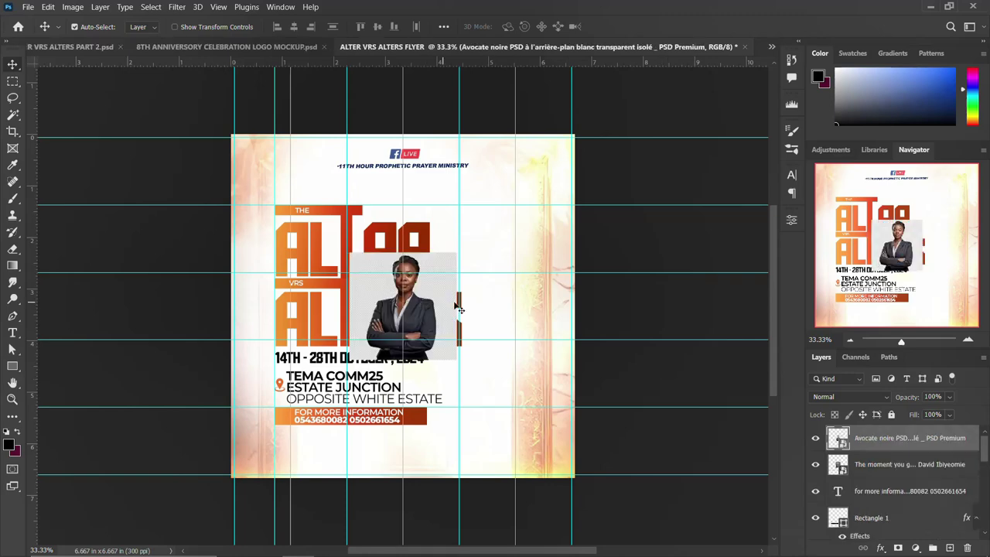
# Rasterize the woman's photo, cut her out onto a new layer, and delete the original.
pyautogui.rightClick(892, 437)
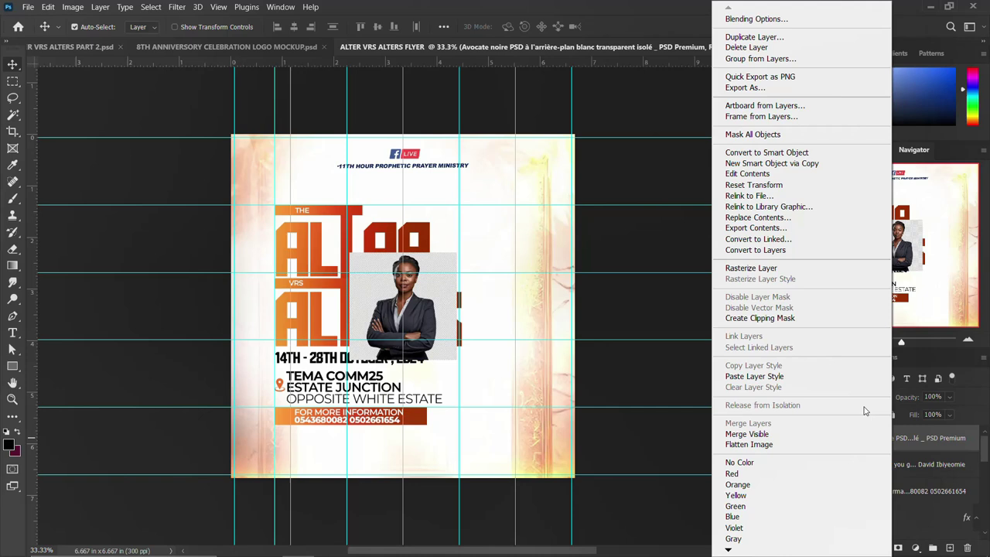
pyautogui.click(750, 268)
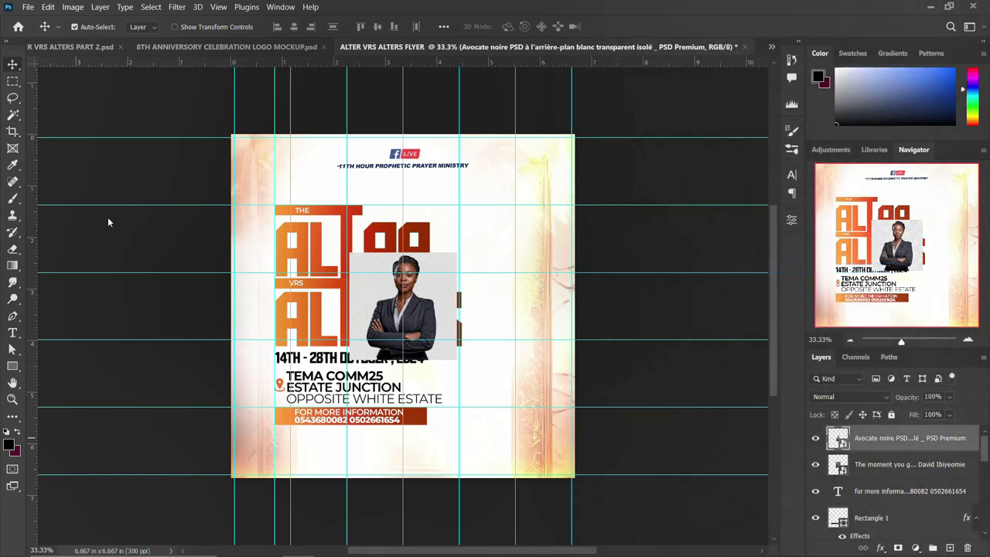
pyautogui.click(12, 115)
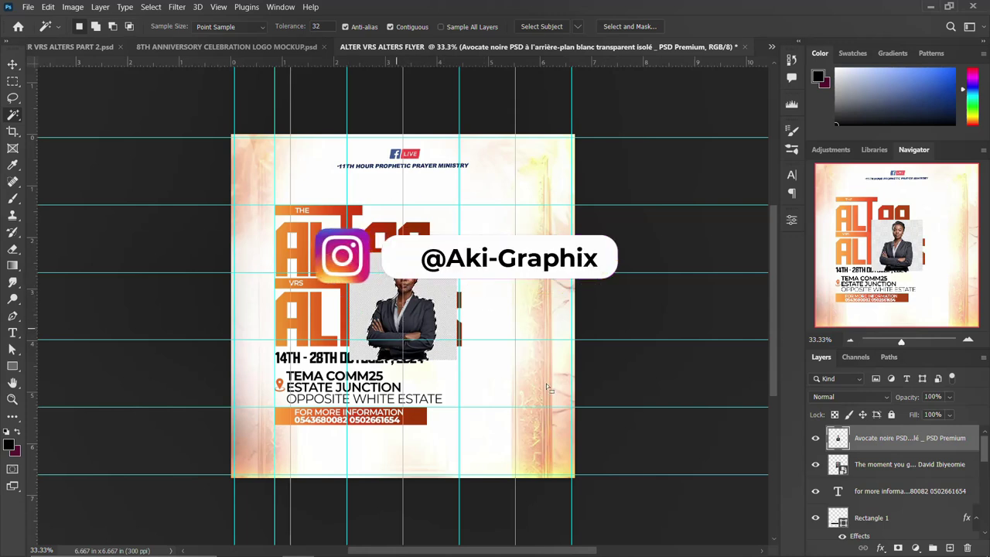
pyautogui.hotkey('ctrl', 'j')
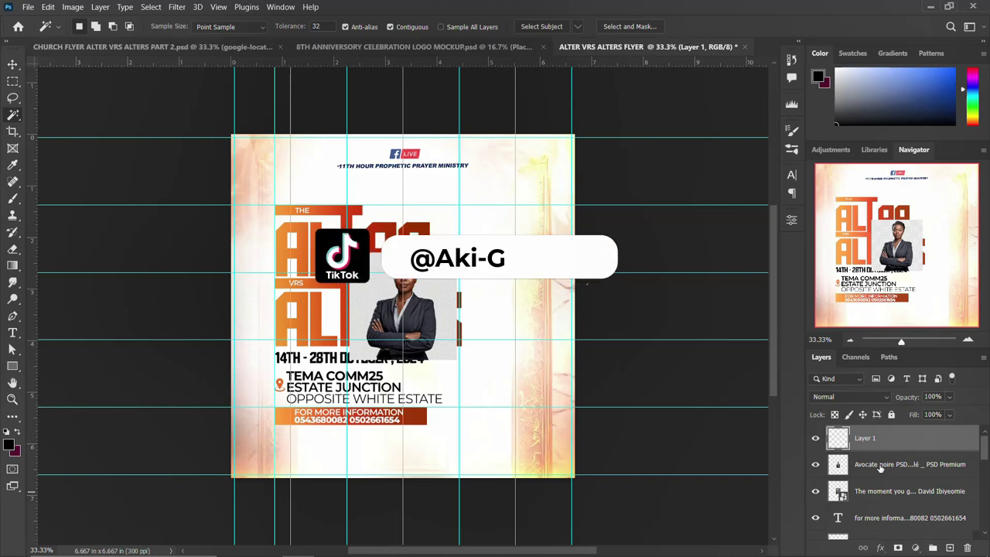
pyautogui.click(876, 465)
pyautogui.press('Delete')
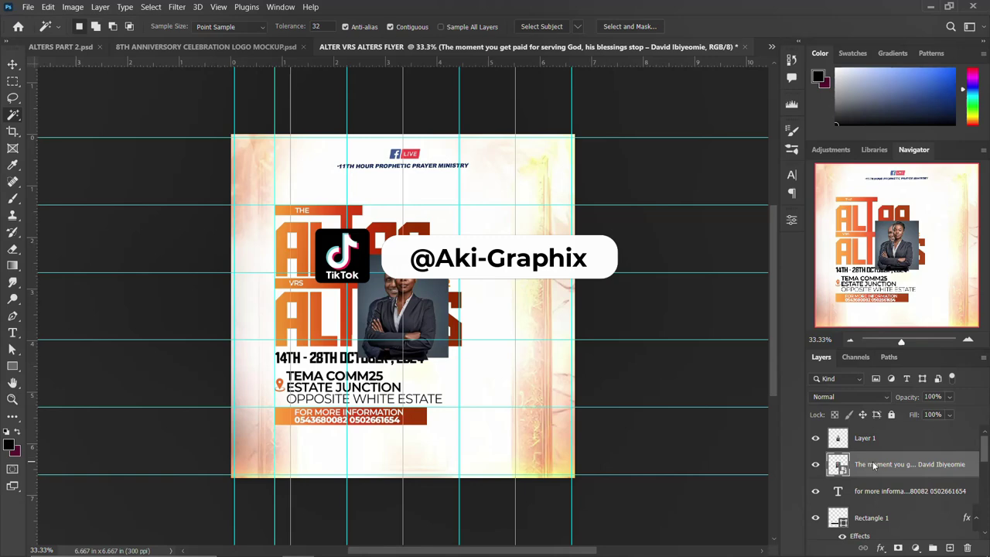
# Rasterize and cut out the man with Select Subject, delete his original, and select both cut-outs.
pyautogui.rightClick(759, 377)
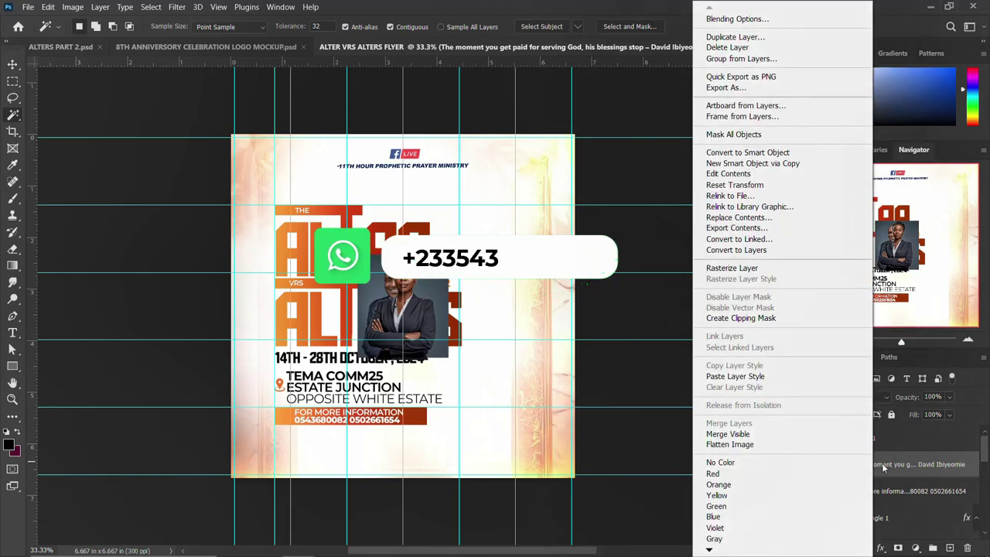
pyautogui.click(741, 269)
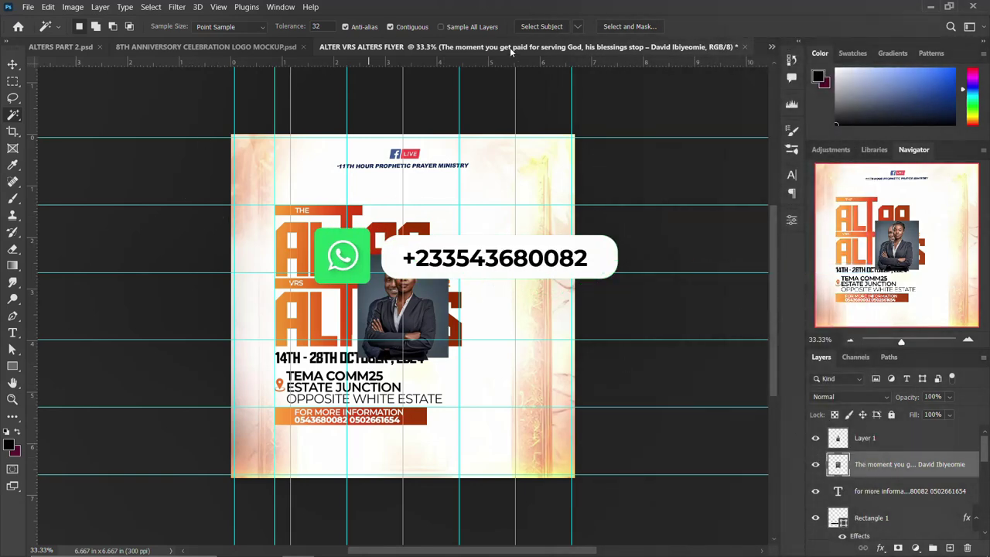
pyautogui.click(544, 25)
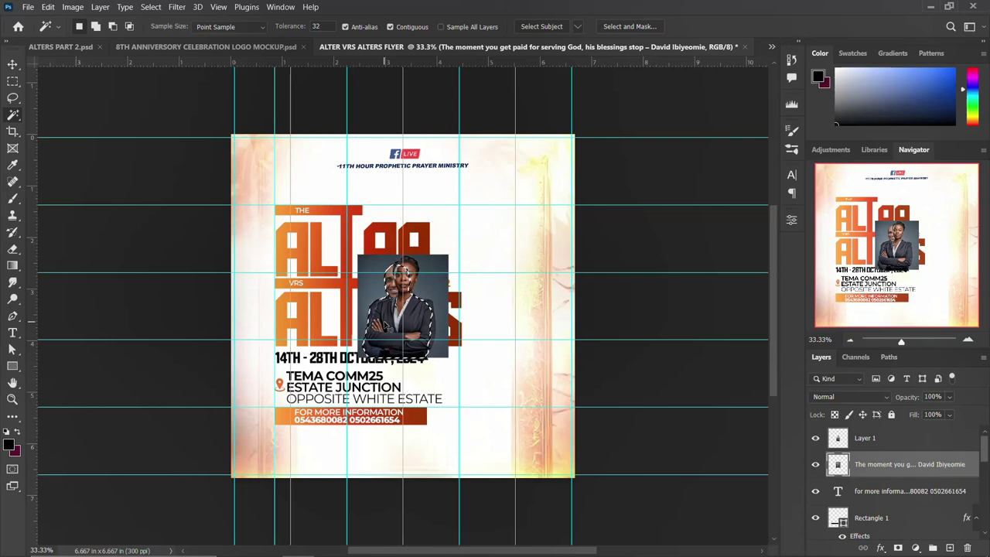
pyautogui.hotkey('ctrl', 'j')
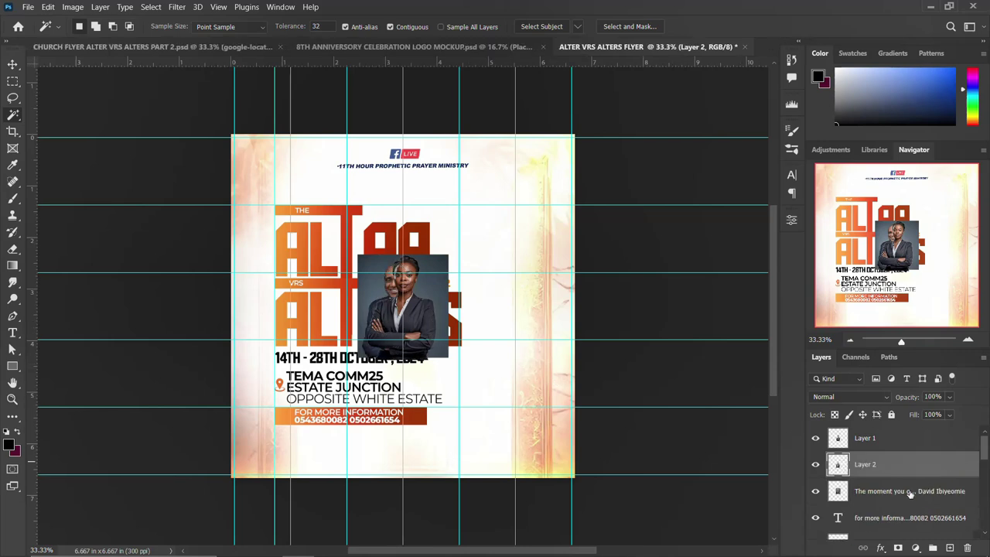
pyautogui.click(881, 494)
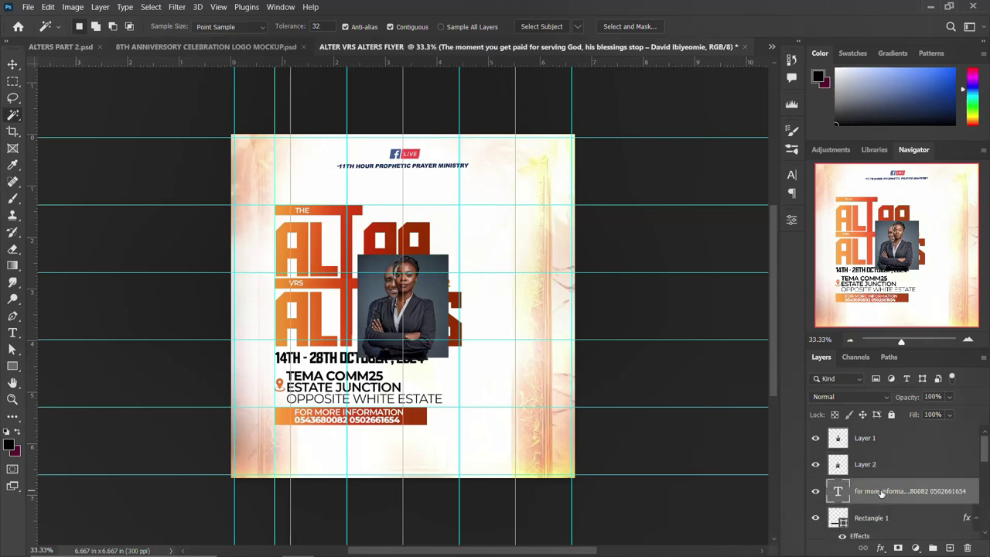
pyautogui.press('Delete')
pyautogui.click(870, 464)
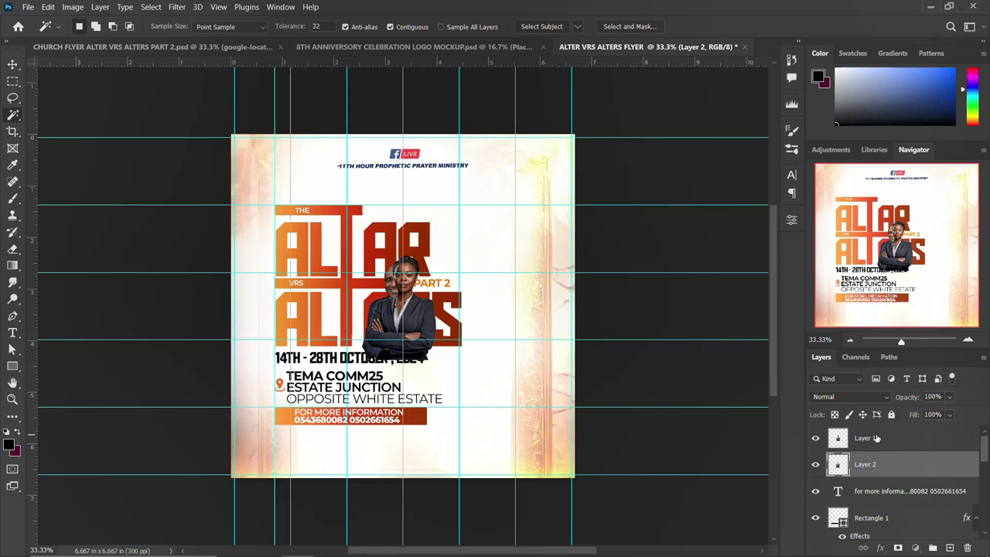
pyautogui.keyDown('shift'); pyautogui.click(875, 438); pyautogui.keyUp('shift')
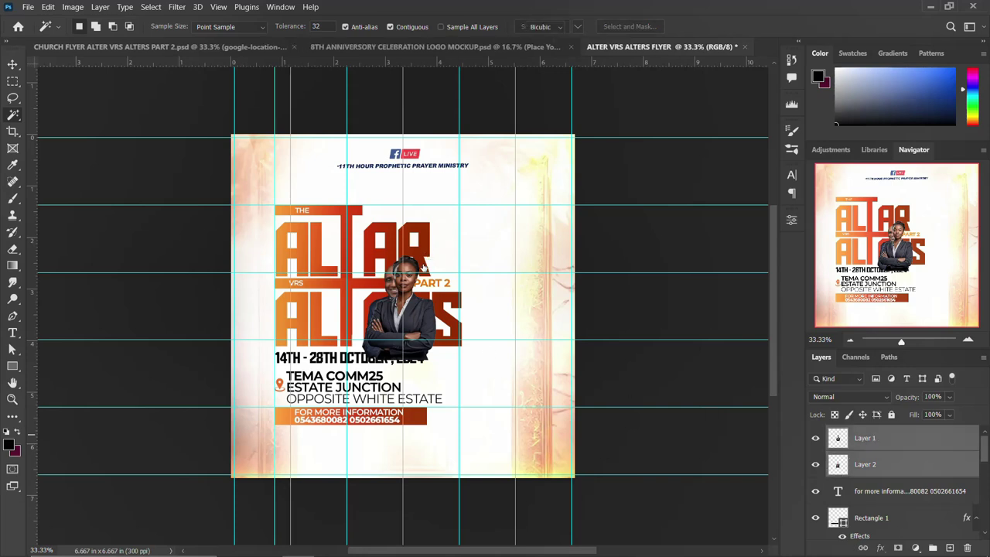
# Enlarge both cut-outs to about double size and place them beside the ALTAR title.
pyautogui.hotkey('ctrl', 't')
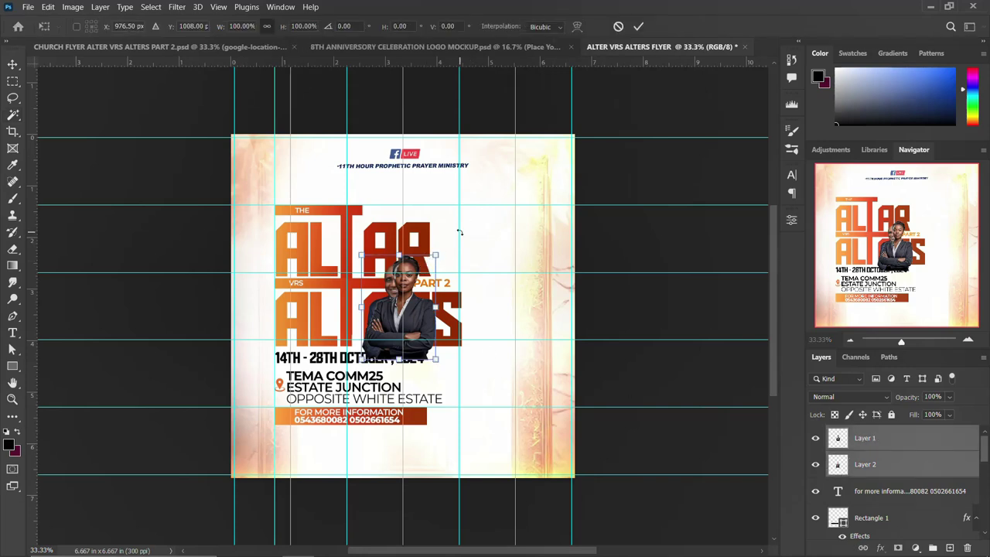
pyautogui.moveTo(448, 245); pyautogui.dragTo(504, 206)
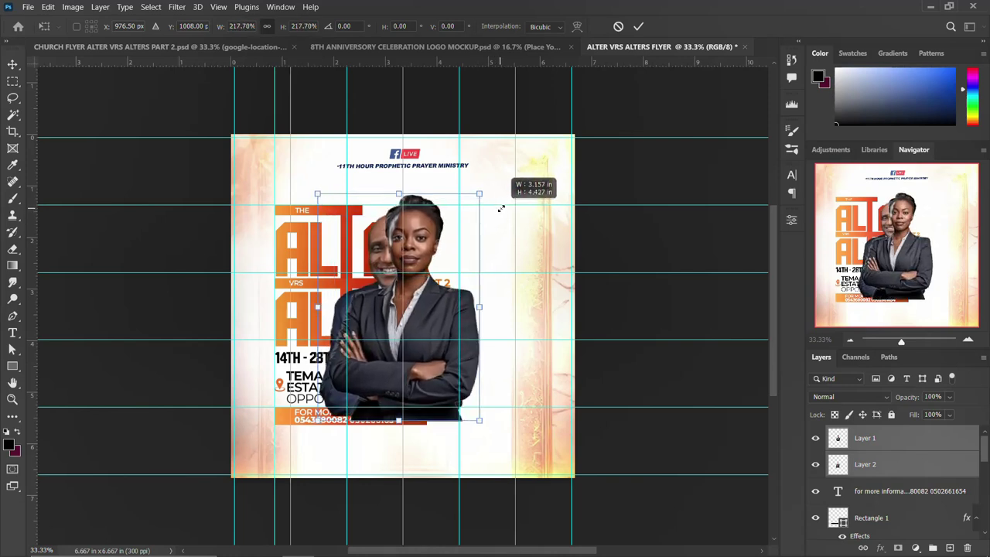
pyautogui.moveTo(456, 328)
pyautogui.mouseDown()
pyautogui.moveTo(526, 333)
pyautogui.moveTo(537, 358)
pyautogui.mouseUp()
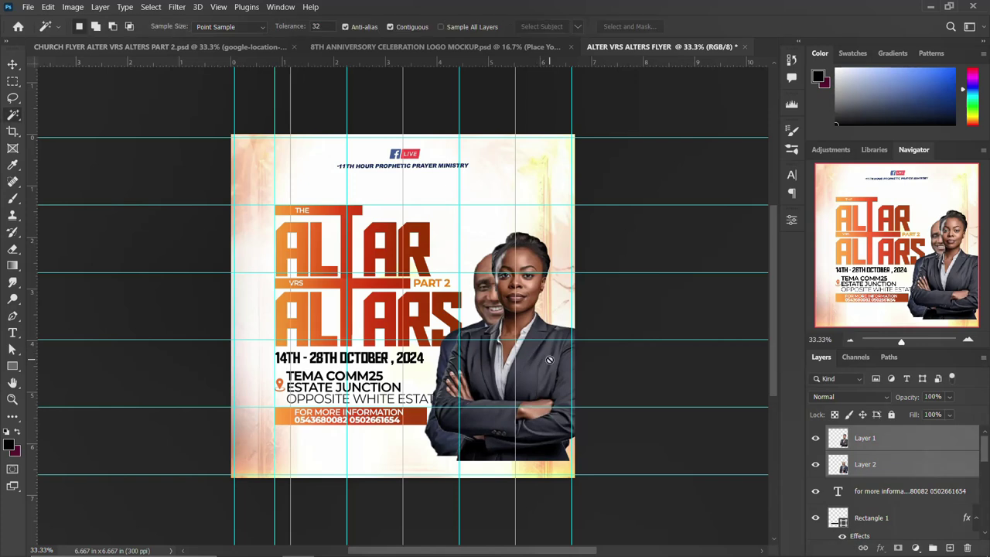
pyautogui.press('Return')
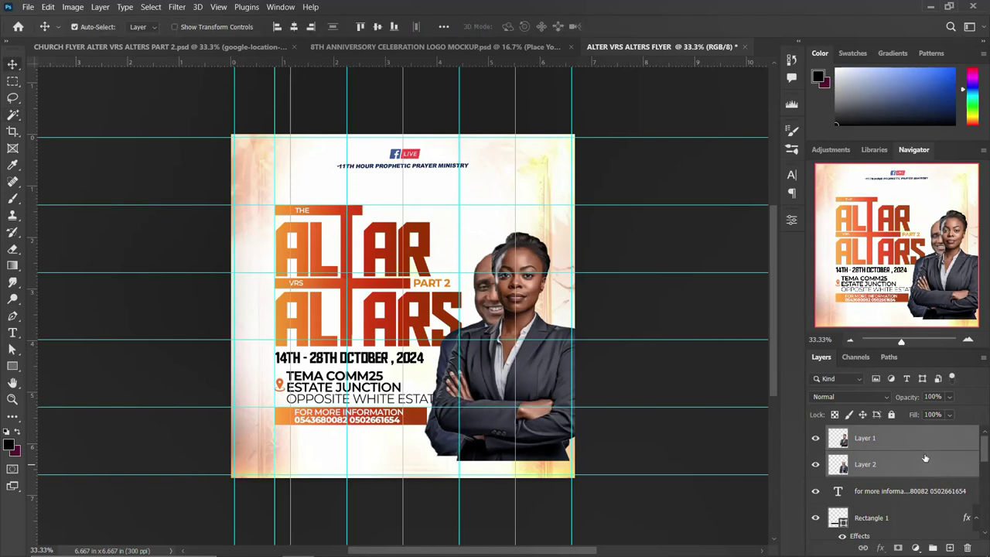
# Fine-tune the woman's and man's cut-out positions with small shifts left and down.
pyautogui.click(522, 381)
pyautogui.moveTo(522, 365)
pyautogui.mouseDown()
pyautogui.moveTo(482, 373)
pyautogui.moveTo(514, 370)
pyautogui.mouseUp()
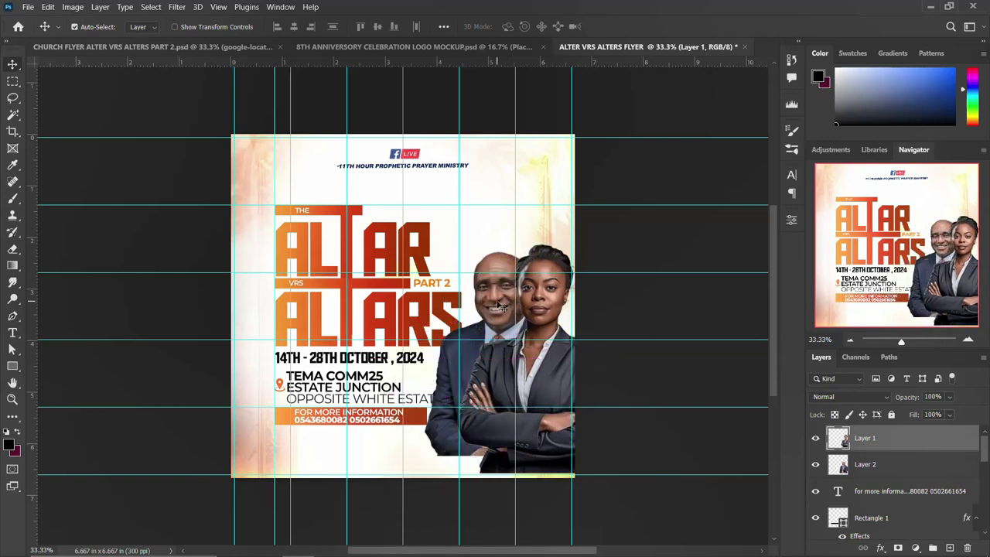
pyautogui.moveTo(497, 307)
pyautogui.mouseDown()
pyautogui.moveTo(483, 318)
pyautogui.moveTo(489, 313)
pyautogui.mouseUp()
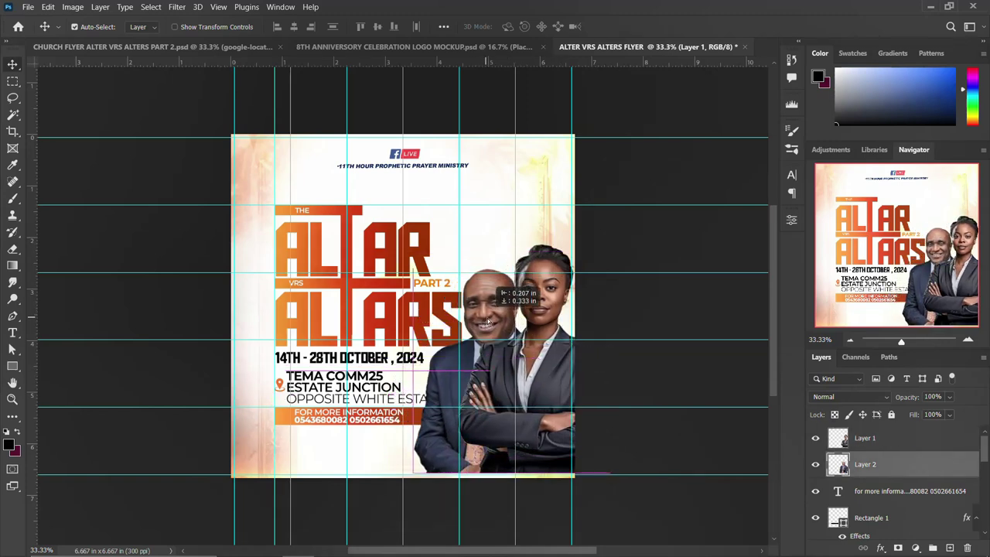
pyautogui.moveTo(545, 298); pyautogui.dragTo(553, 325)
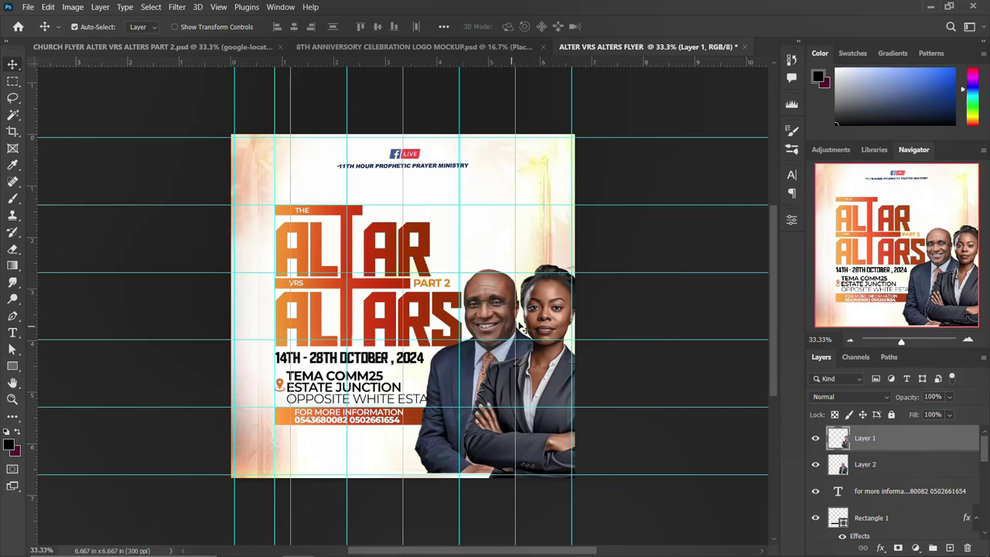
# Add a horizontal guide at about 2.5 in and nudge the man's portrait up three pixels.
pyautogui.moveTo(553, 63); pyautogui.dragTo(544, 269)
pyautogui.click(493, 317)
pyautogui.press('Up')
pyautogui.press('Up')
pyautogui.press('Up')
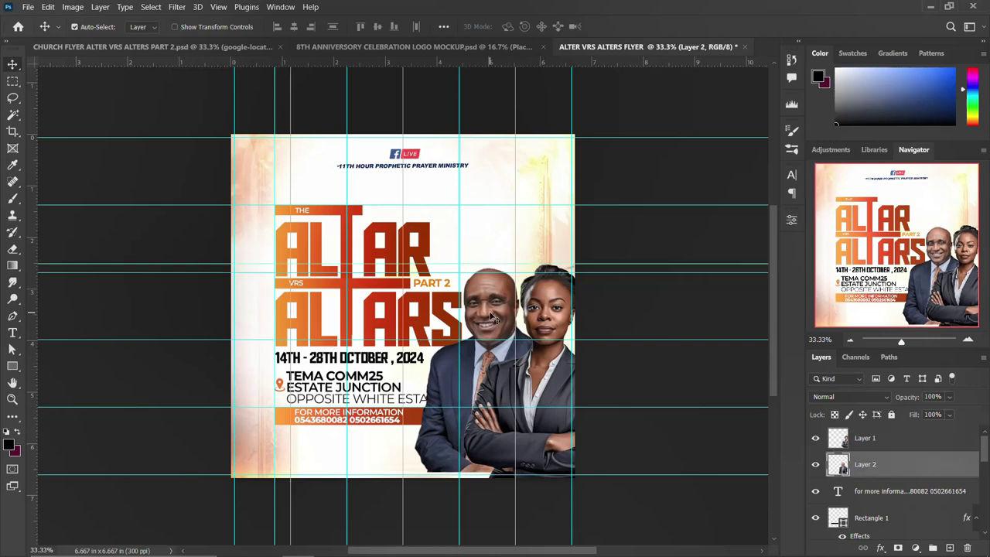
pyautogui.press('Up')
pyautogui.press('Up')
pyautogui.press('Up')
pyautogui.press('Up')
pyautogui.press('Up')
pyautogui.press('Up')
pyautogui.press('Up')
pyautogui.press('Up')
pyautogui.press('Up')
pyautogui.press('Up')
pyautogui.press('Up')
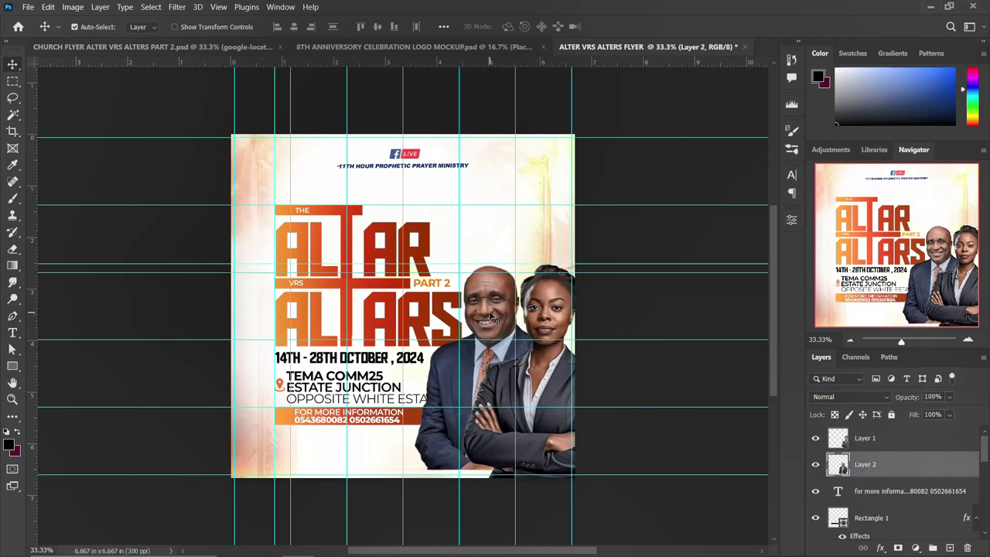
pyautogui.press('Up')
pyautogui.press('Up')
pyautogui.press('Up')
pyautogui.press('Up')
pyautogui.press('Up')
pyautogui.press('Up')
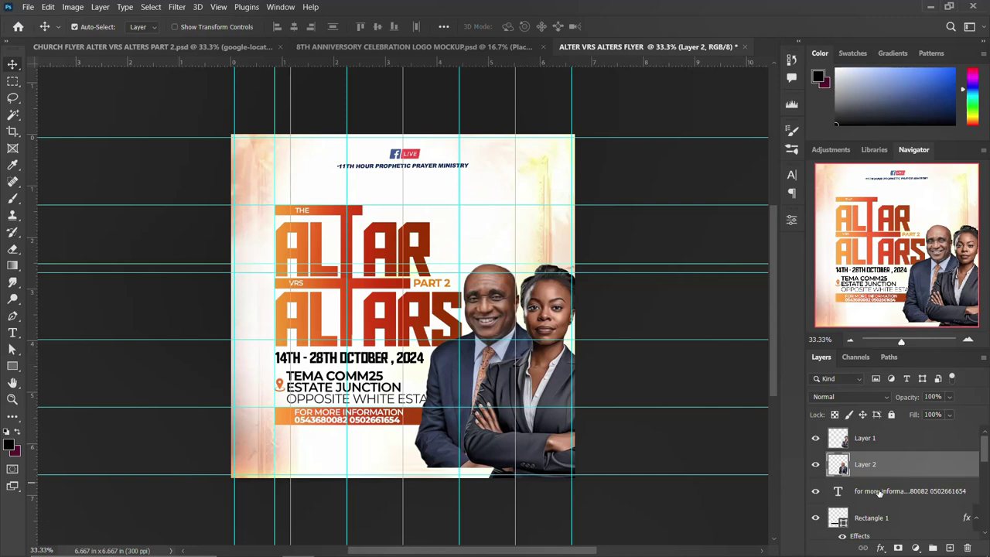
pyautogui.keyDown('ctrl'); pyautogui.click(881, 442); pyautogui.keyUp('ctrl')
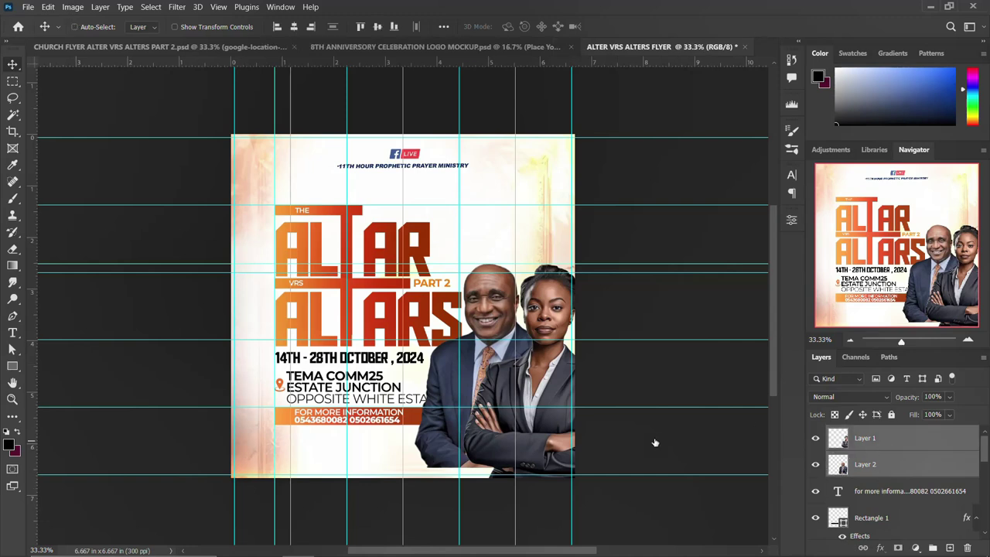
# Scale both speaker portraits to 94.22% and shift them slightly left in the lower right.
pyautogui.hotkey('ctrl', 't')
pyautogui.moveTo(528, 380); pyautogui.dragTo(544, 383)
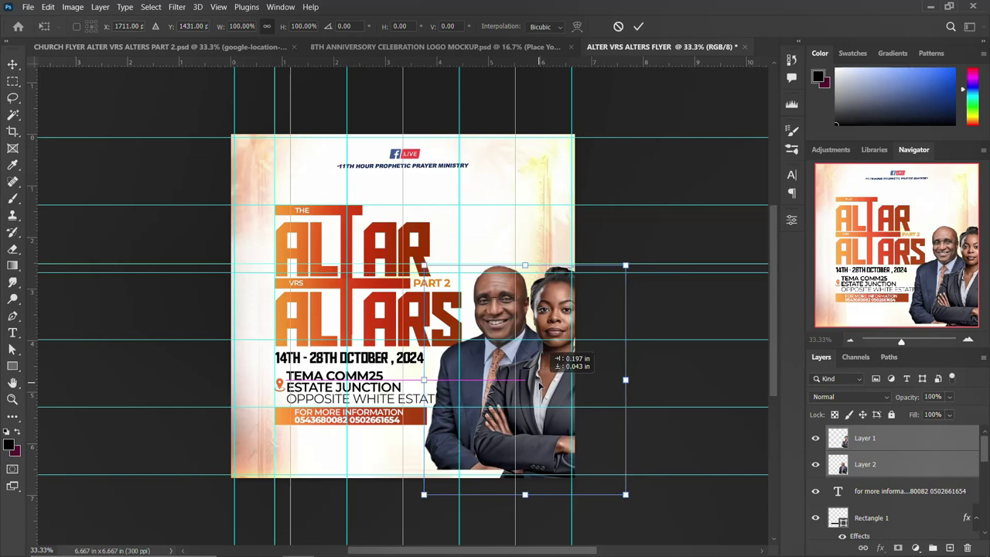
pyautogui.moveTo(544, 384); pyautogui.dragTo(529, 382)
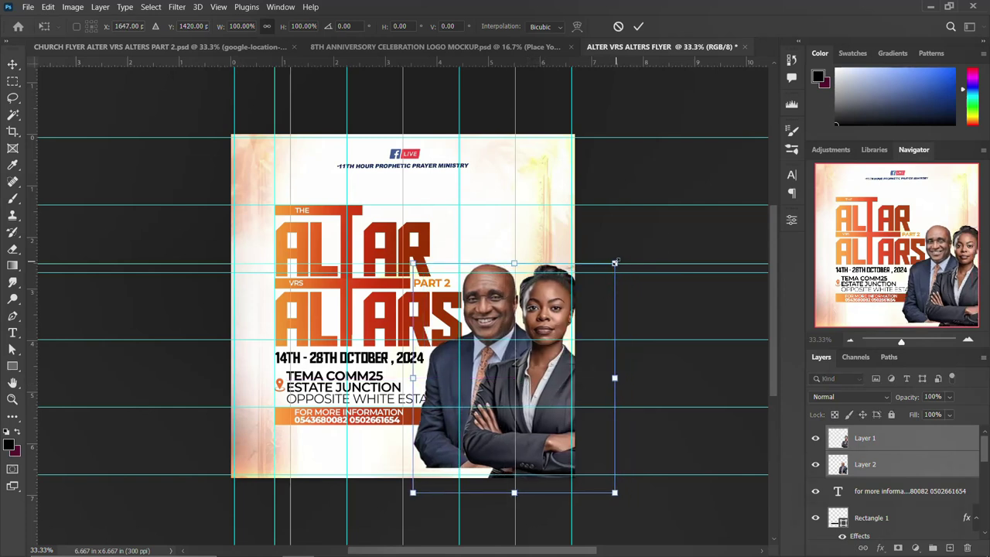
pyautogui.moveTo(614, 263); pyautogui.dragTo(609, 270)
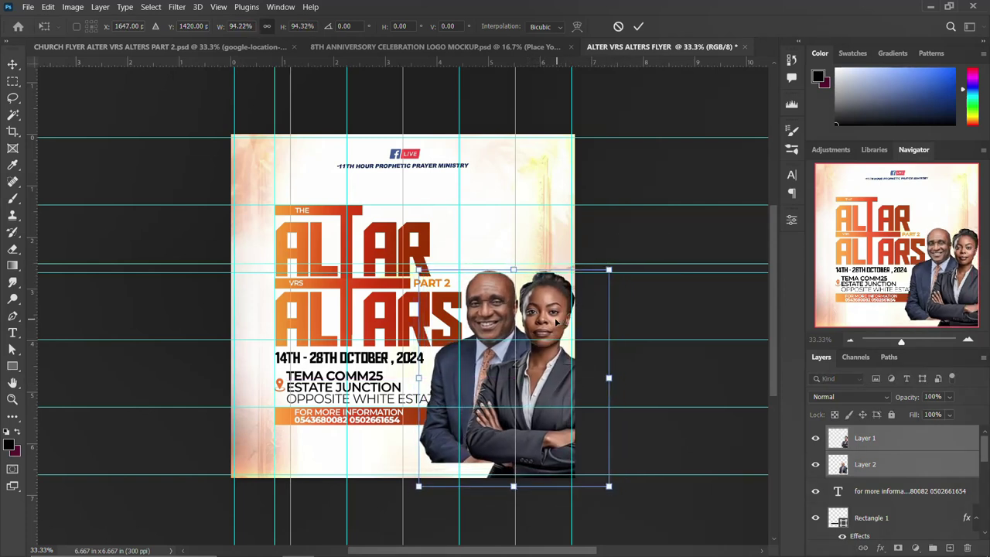
pyautogui.moveTo(556, 323); pyautogui.dragTo(549, 323)
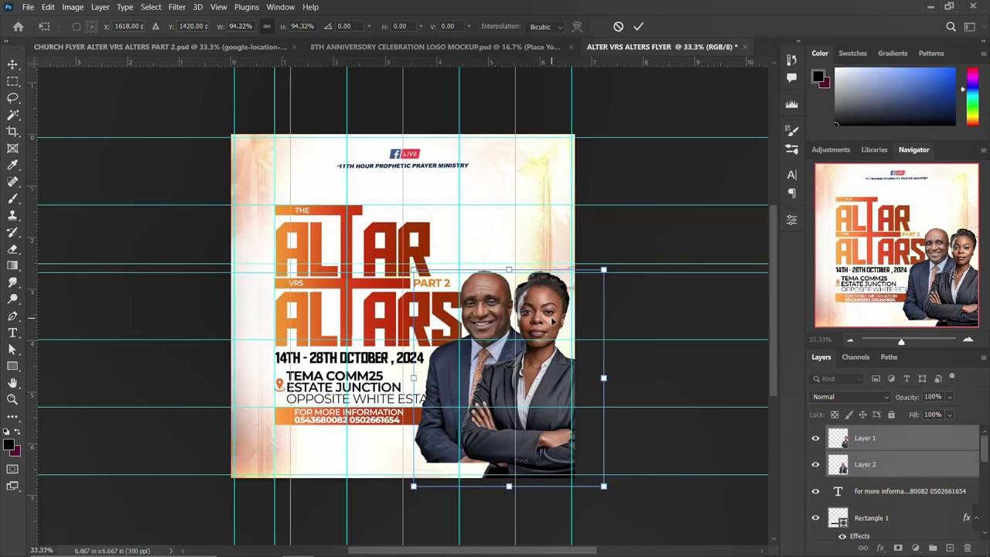
pyautogui.press('Return')
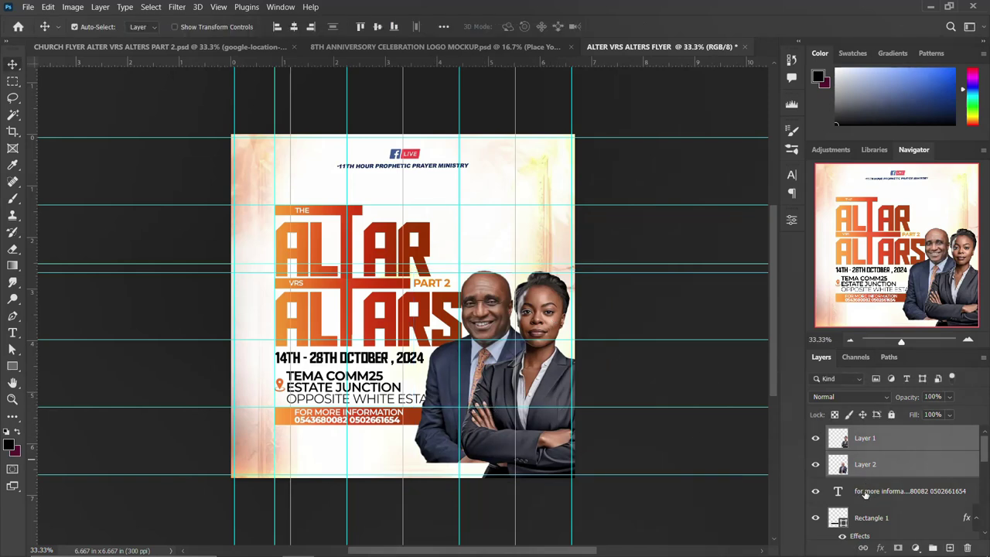
# Group the date, address and location-icon layers and name the group 'details'.
pyautogui.click(865, 493)
pyautogui.scroll(-3, 865, 495)
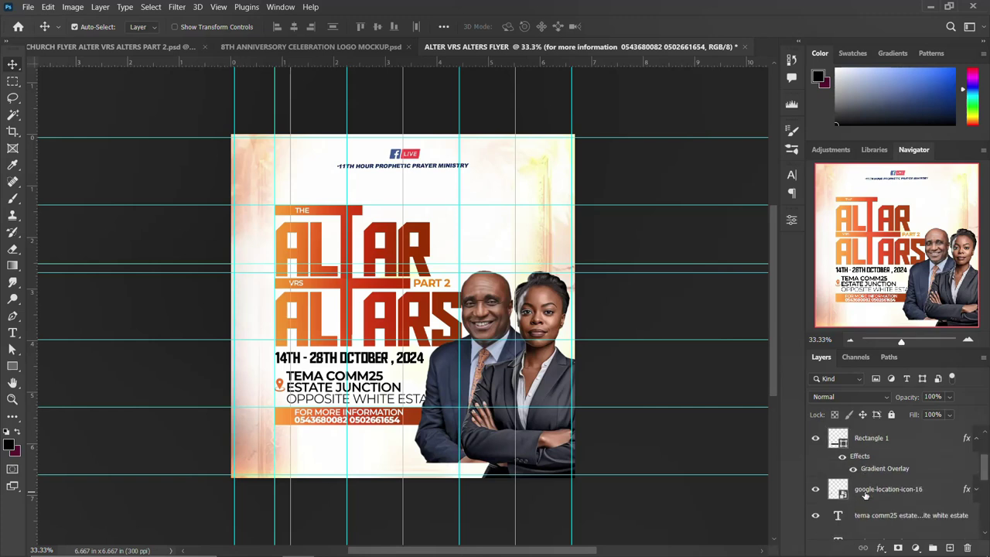
pyautogui.scroll(-2, 865, 498)
pyautogui.keyDown('shift'); pyautogui.click(865, 495); pyautogui.keyUp('shift')
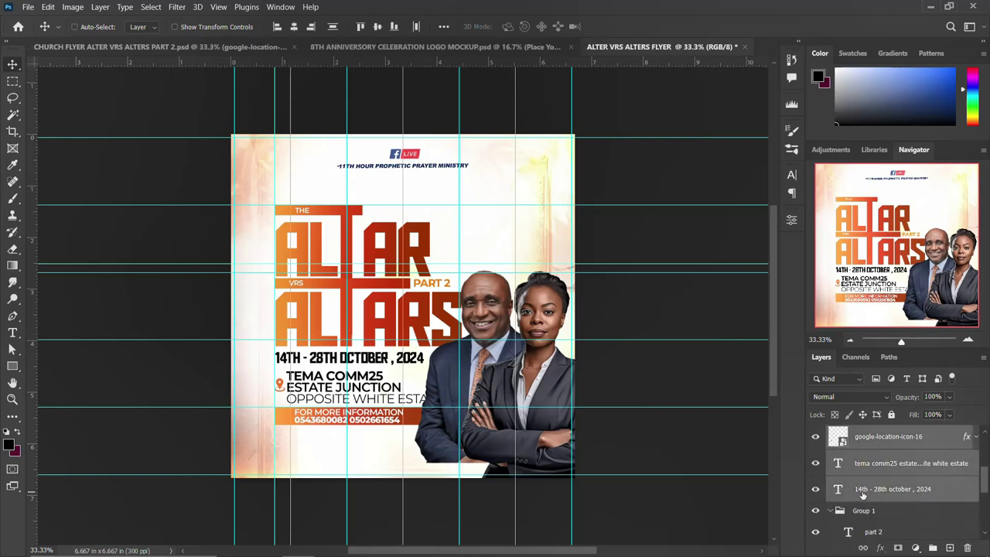
pyautogui.hotkey('ctrl', 'g')
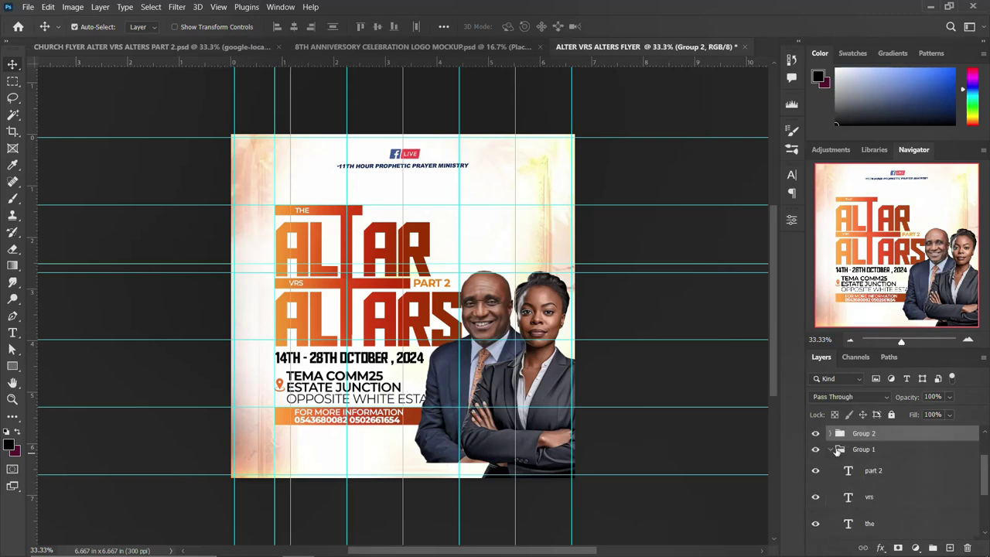
pyautogui.click(855, 449)
pyautogui.doubleClick(861, 434)
pyautogui.write('de')
pyautogui.write('tails')
pyautogui.press('Return')
# Rename the title group (Group 1) to 'theme'.
pyautogui.click(830, 449)
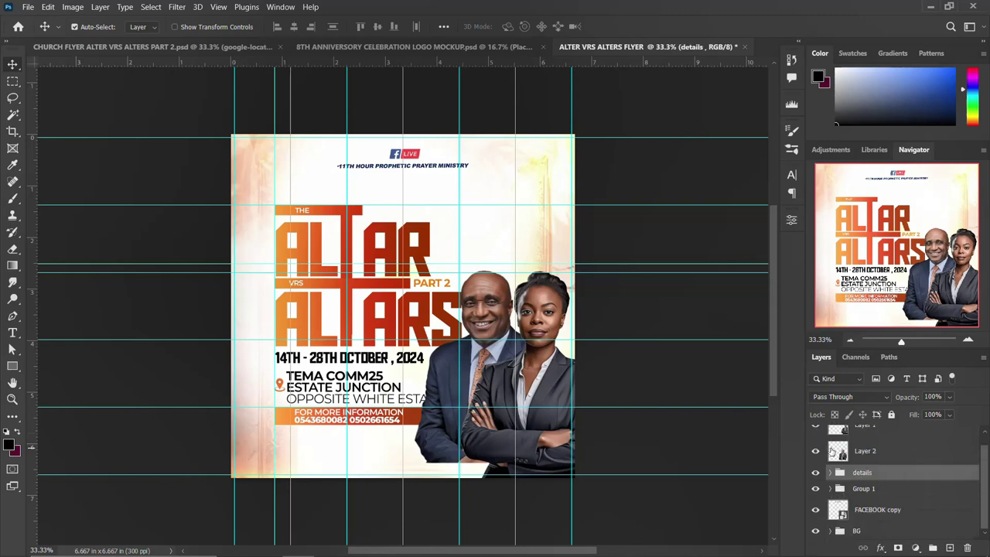
pyautogui.click(815, 472)
pyautogui.click(815, 488)
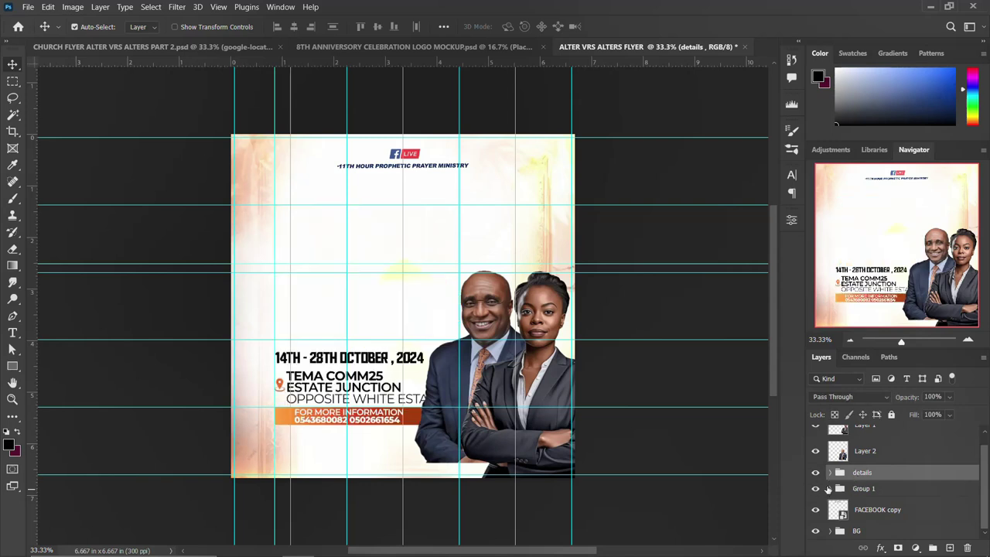
pyautogui.click(815, 488)
pyautogui.doubleClick(863, 489)
pyautogui.write('theme')
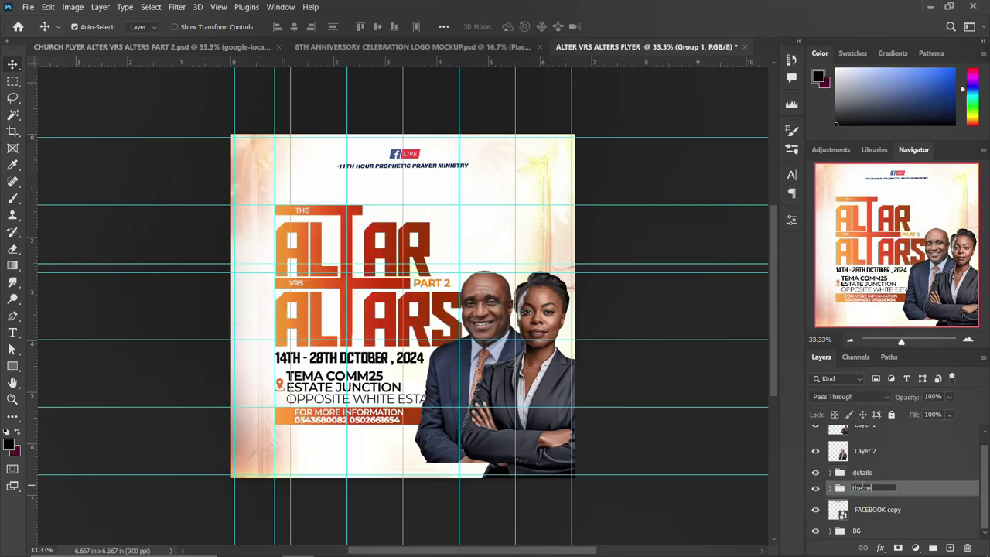
pyautogui.press('Return')
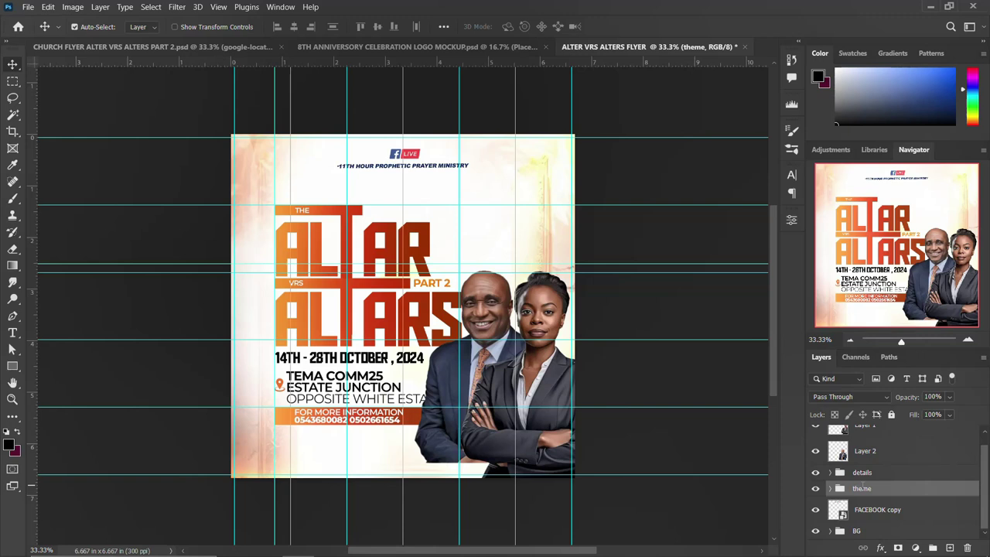
# Scale the theme title group to 93.12% and reposition it.
pyautogui.hotkey('ctrl', 't')
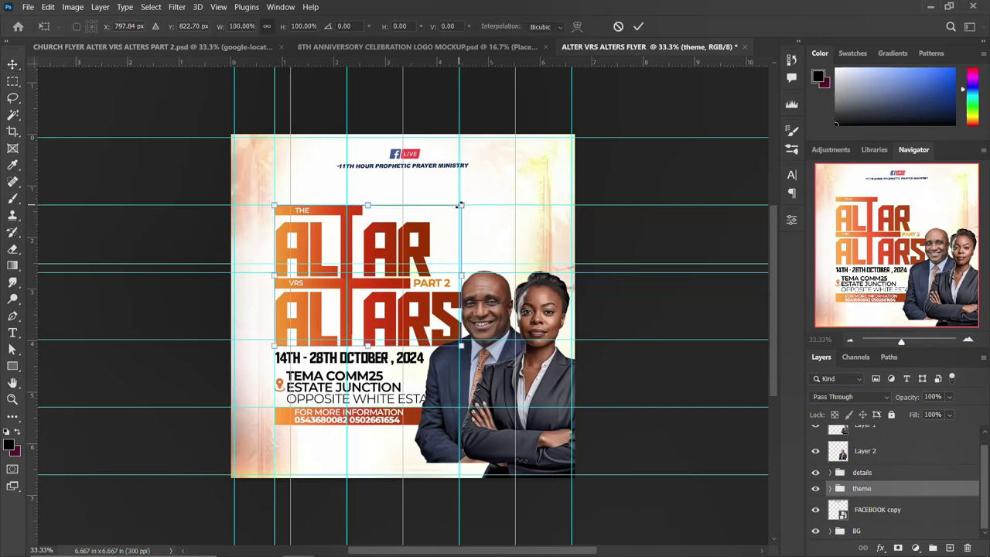
pyautogui.moveTo(460, 205); pyautogui.dragTo(454, 210)
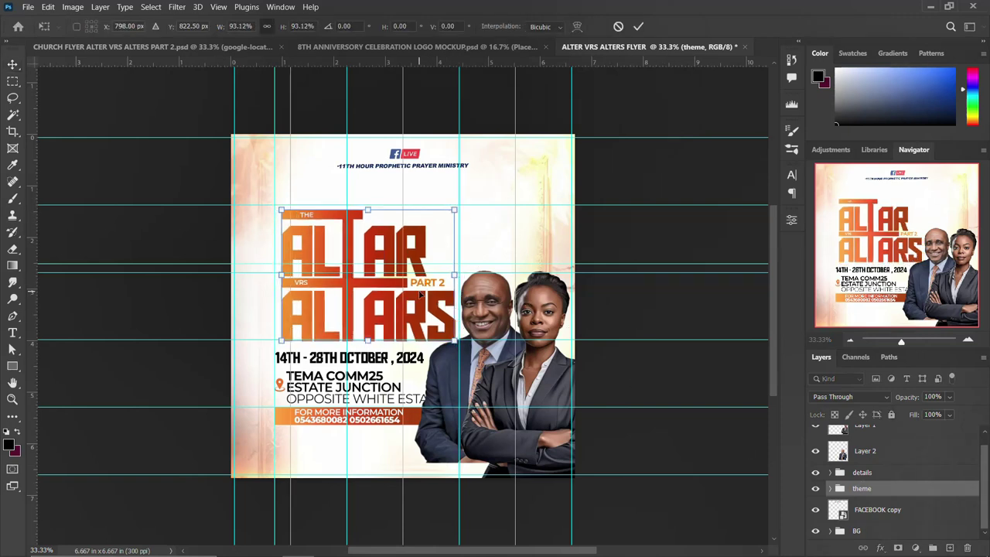
pyautogui.moveTo(419, 295)
pyautogui.mouseDown()
pyautogui.moveTo(409, 282)
pyautogui.moveTo(422, 281)
pyautogui.mouseUp()
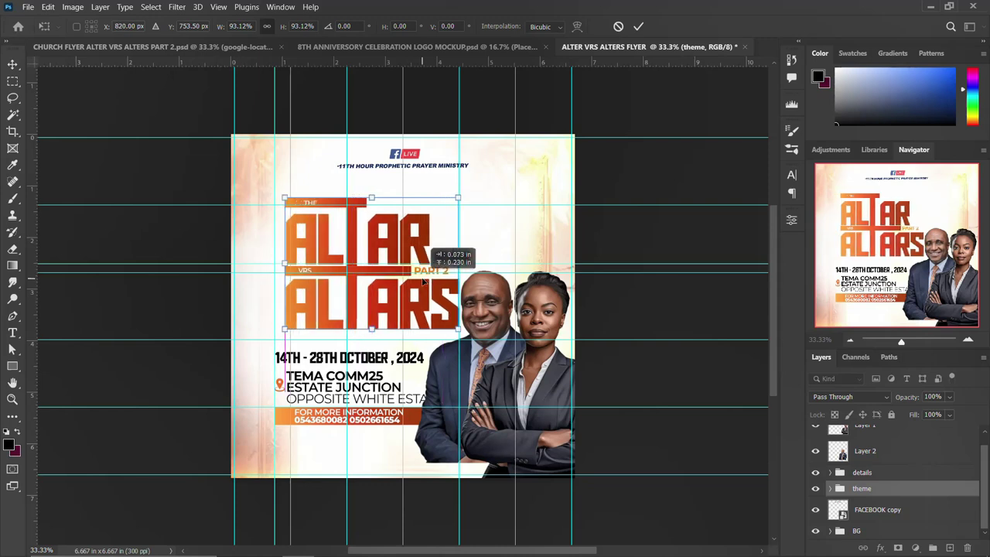
pyautogui.press('Return')
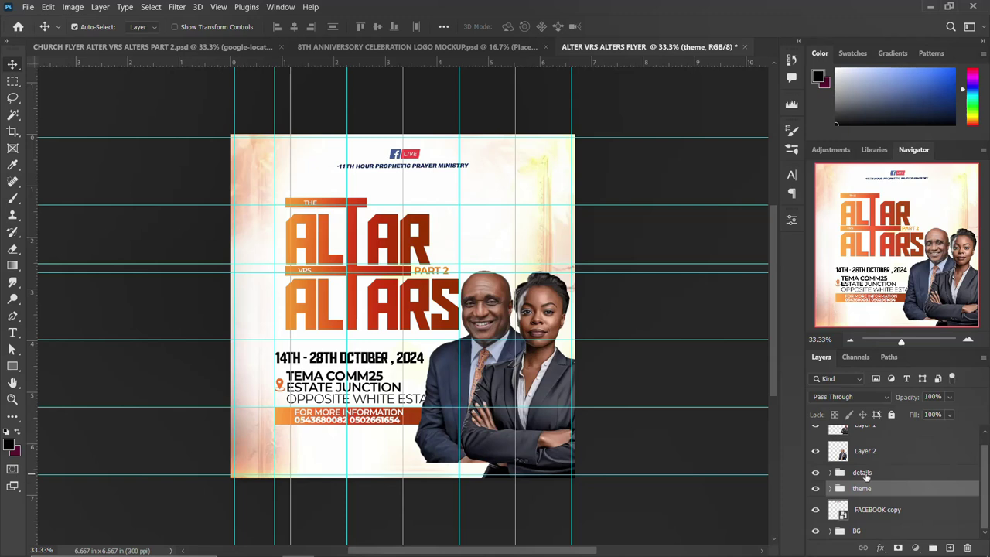
# Scale the details group to 86.72% and move it up closer beneath the title.
pyautogui.click(865, 473)
pyautogui.scroll(1, 865, 476)
pyautogui.hotkey('ctrl', 't')
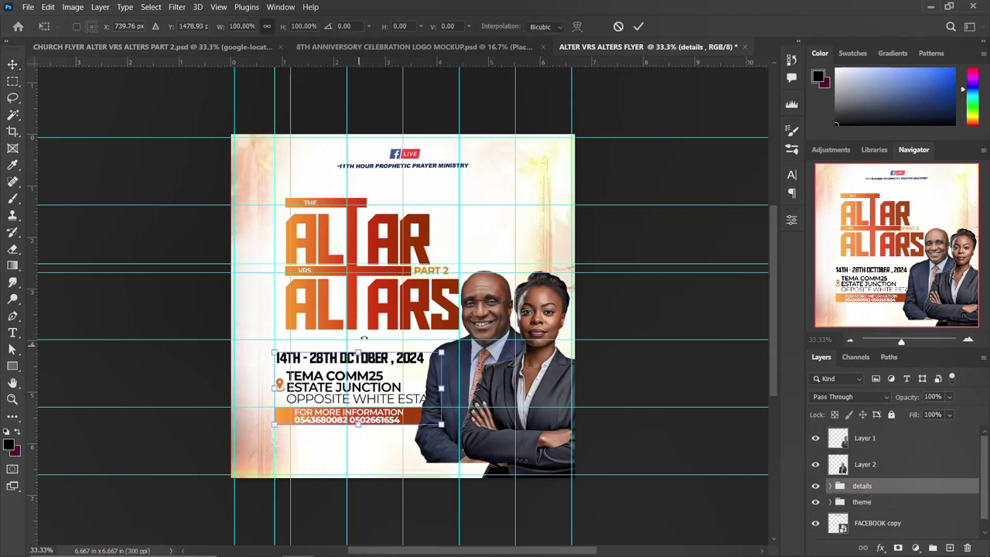
pyautogui.moveTo(446, 349); pyautogui.dragTo(424, 360)
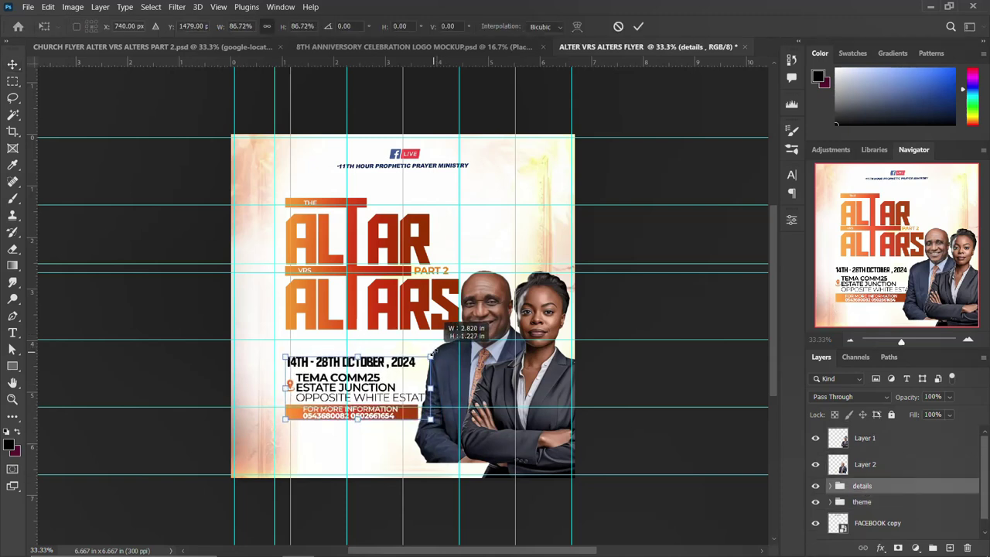
pyautogui.moveTo(382, 387); pyautogui.dragTo(383, 370)
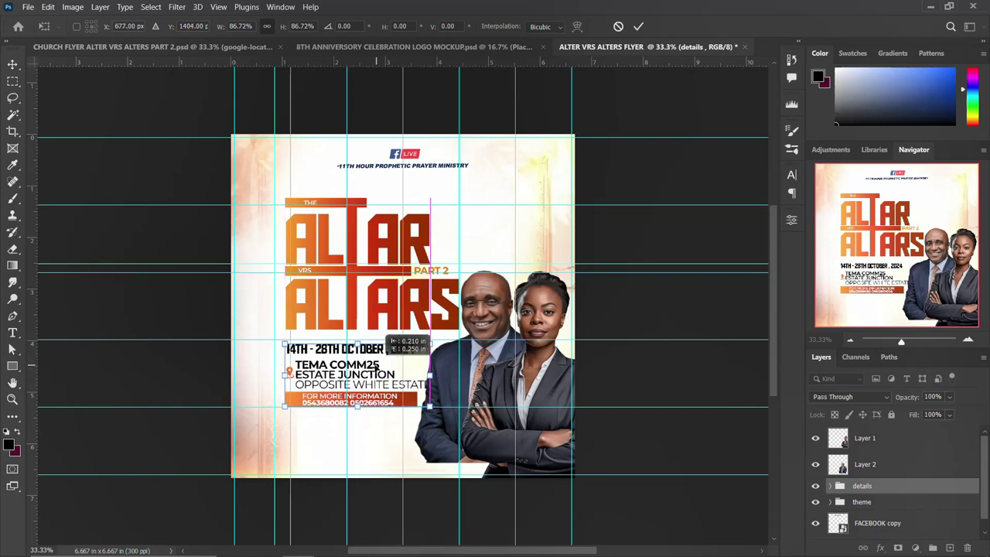
pyautogui.moveTo(381, 373); pyautogui.dragTo(381, 364)
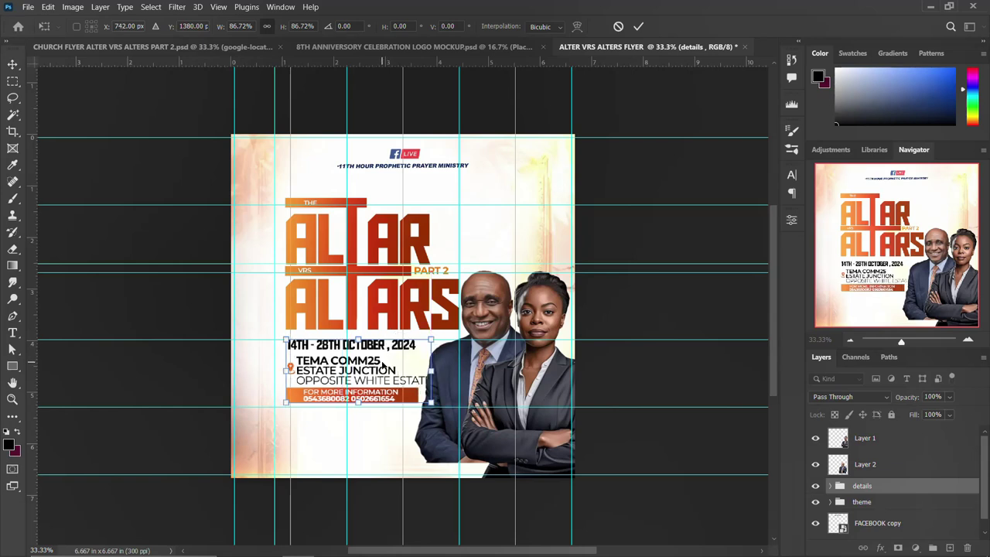
pyautogui.press('Return')
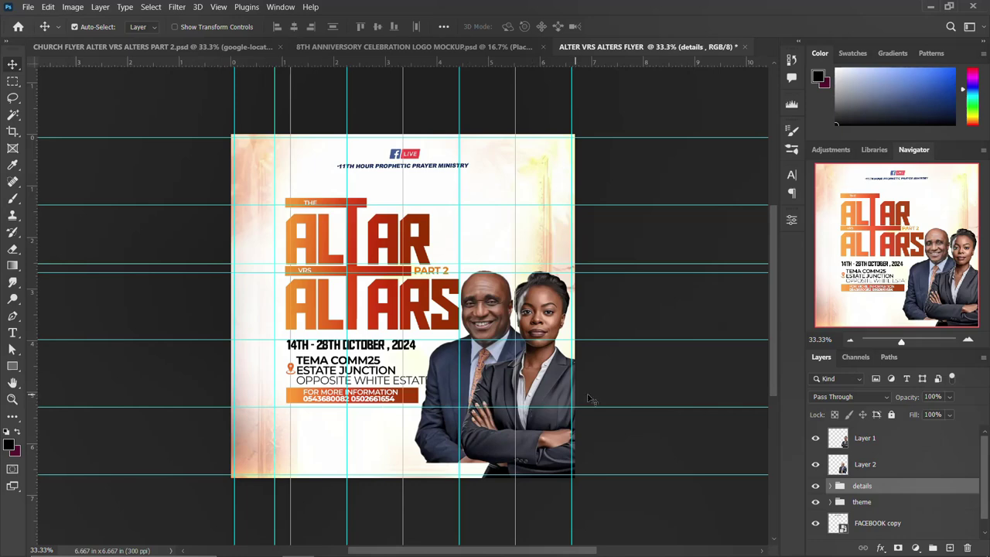
# Convert Layer 1 and Layer 2 portraits into a single smart object layer.
pyautogui.click(876, 462)
pyautogui.keyDown('shift'); pyautogui.click(878, 440); pyautogui.keyUp('shift')
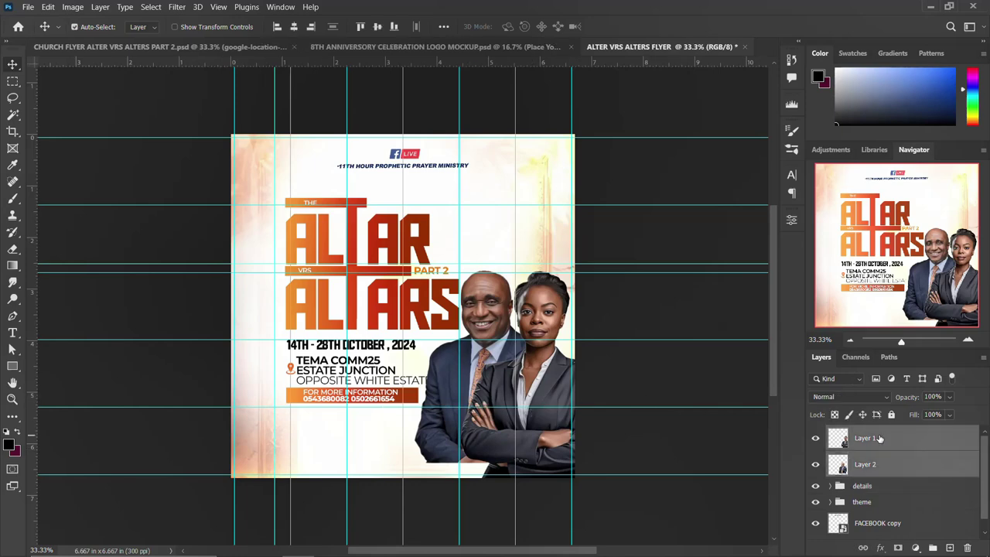
pyautogui.rightClick(878, 439)
pyautogui.click(754, 195)
pyautogui.click(177, 7)
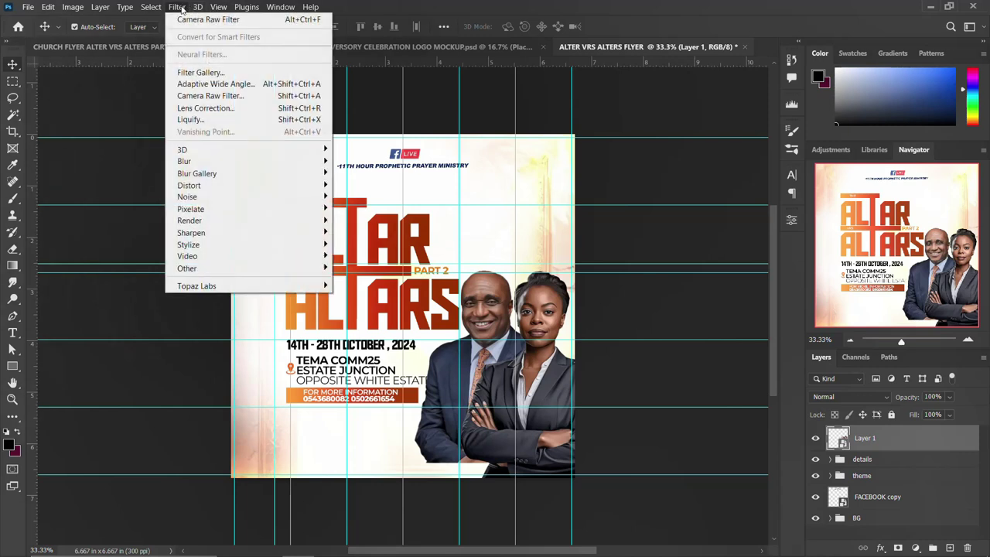
pyautogui.click(246, 96)
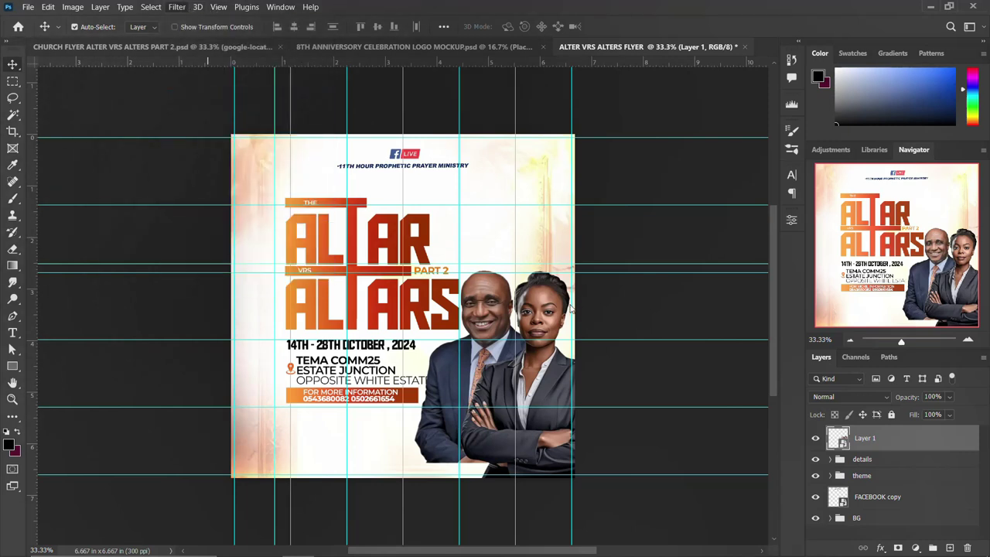
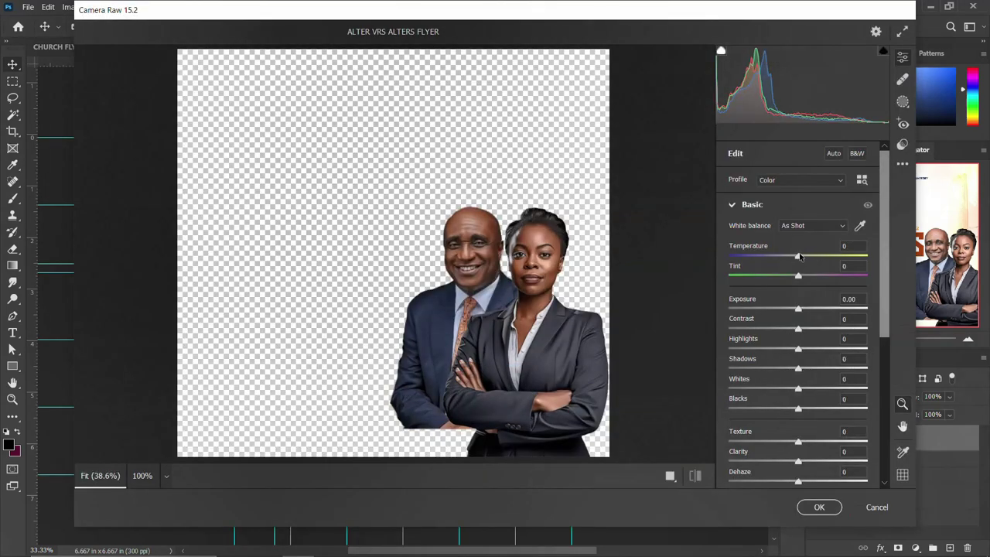
# In Camera Raw, set temperature to +3, tint to +49 and exposure to 0.
pyautogui.moveTo(798, 257)
pyautogui.mouseDown()
pyautogui.moveTo(758, 258)
pyautogui.moveTo(809, 258)
pyautogui.mouseUp()
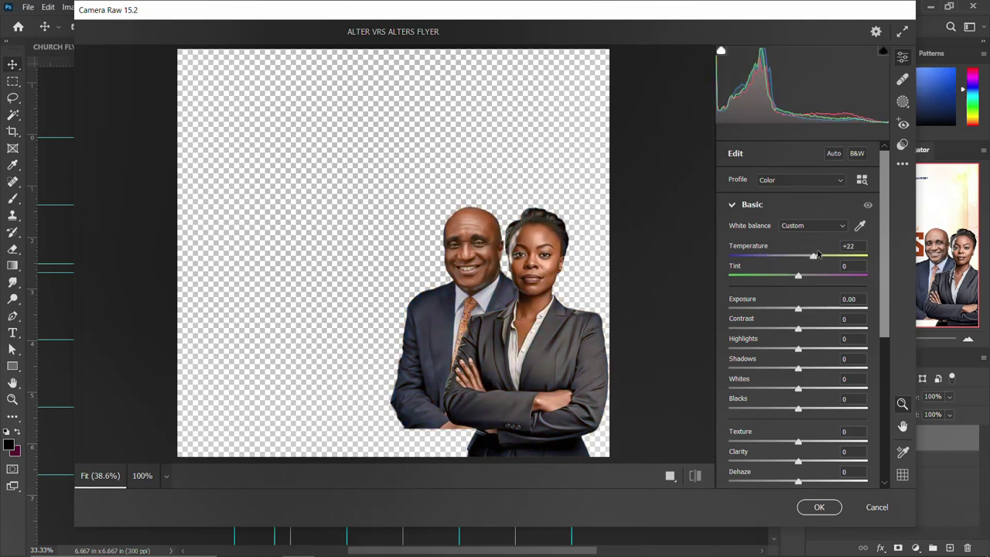
pyautogui.moveTo(809, 255); pyautogui.dragTo(800, 255)
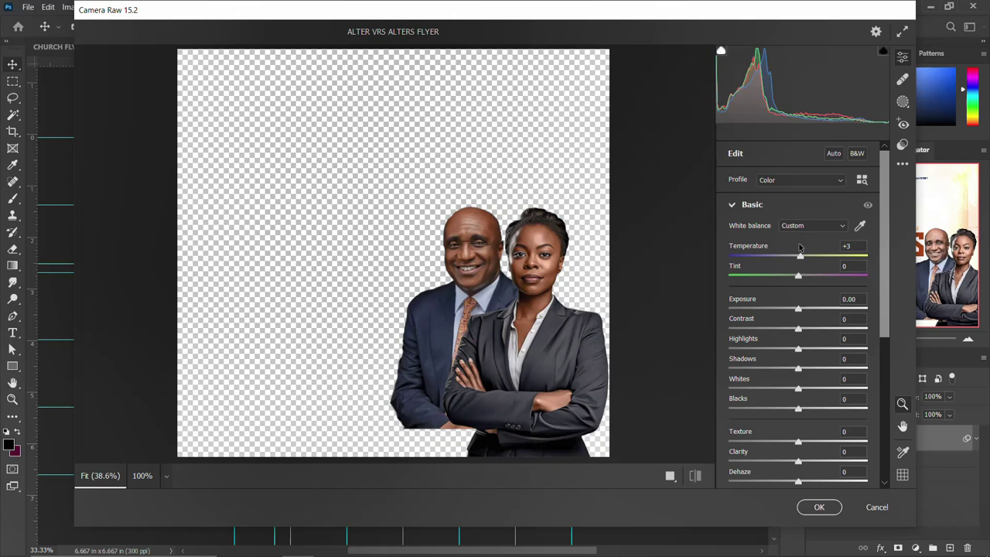
pyautogui.moveTo(797, 277); pyautogui.dragTo(832, 276)
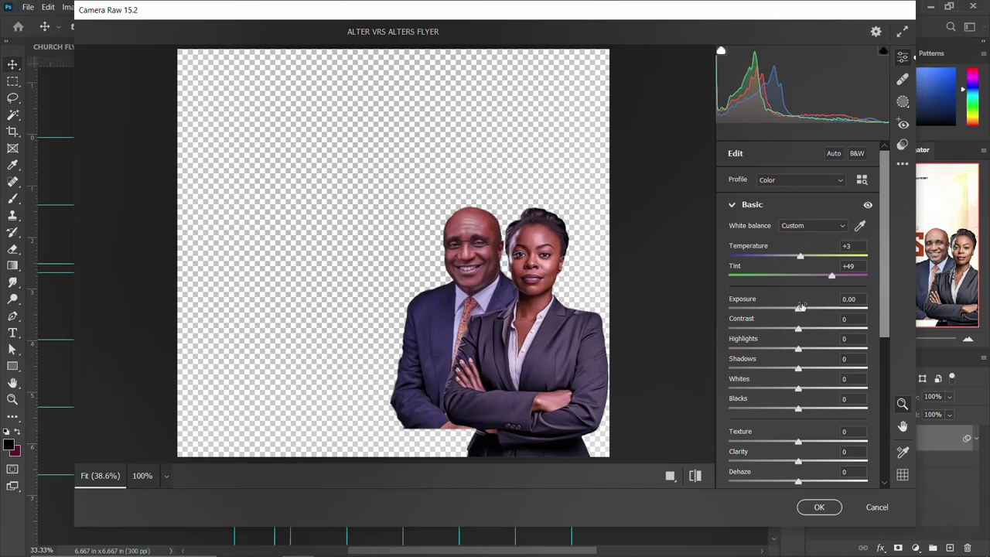
pyautogui.moveTo(799, 310)
pyautogui.mouseDown()
pyautogui.moveTo(783, 310)
pyautogui.moveTo(798, 309)
pyautogui.mouseUp()
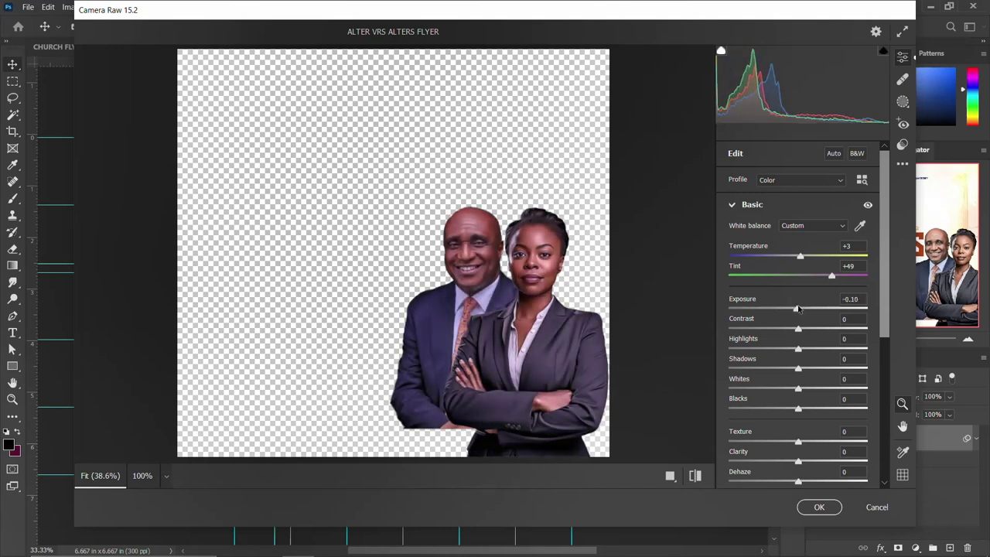
pyautogui.click(861, 298)
pyautogui.write('0')
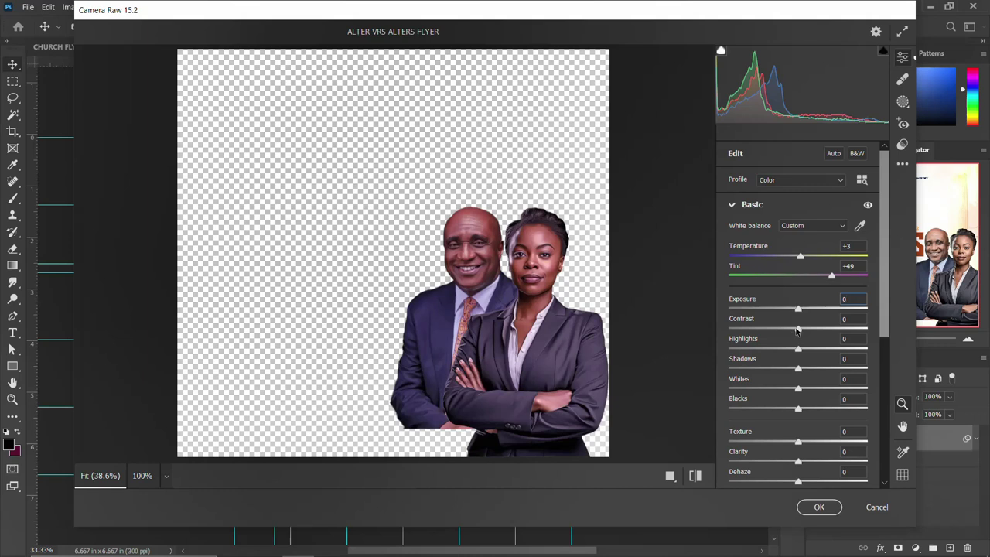
# Raise contrast to +55, adjust highlights, drop blacks to -54 and add texture.
pyautogui.moveTo(798, 329); pyautogui.dragTo(835, 328)
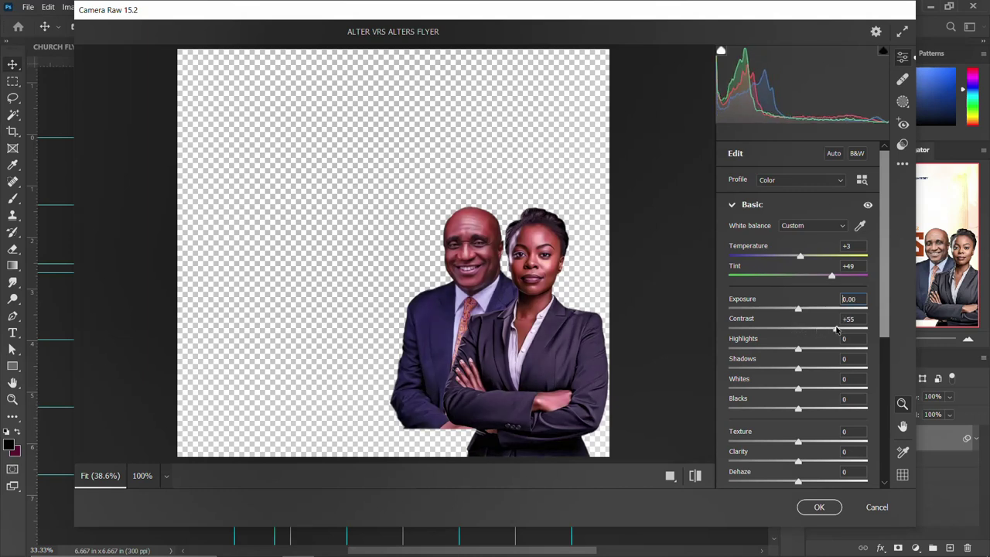
pyautogui.moveTo(798, 348)
pyautogui.mouseDown()
pyautogui.moveTo(735, 348)
pyautogui.moveTo(812, 348)
pyautogui.moveTo(802, 329)
pyautogui.mouseUp()
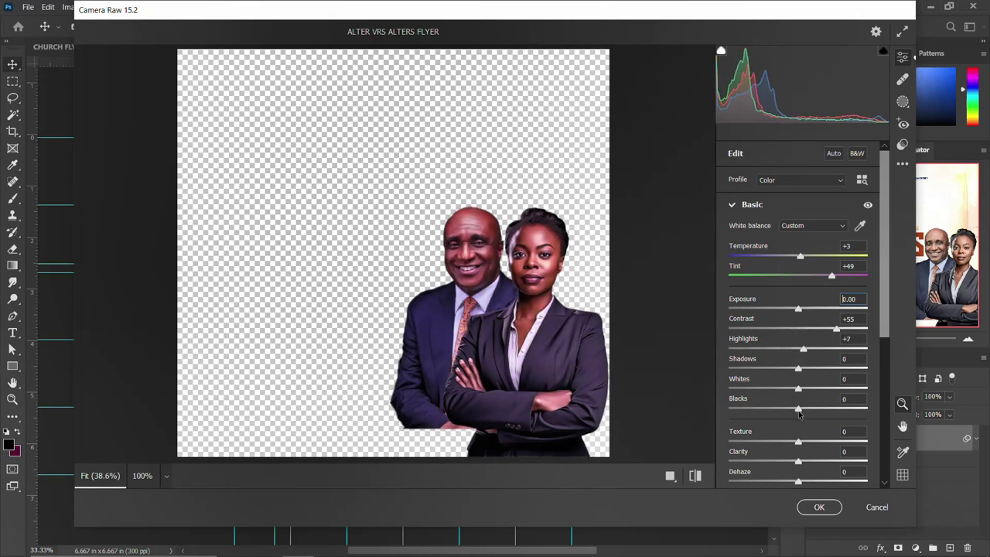
pyautogui.moveTo(799, 410); pyautogui.dragTo(761, 411)
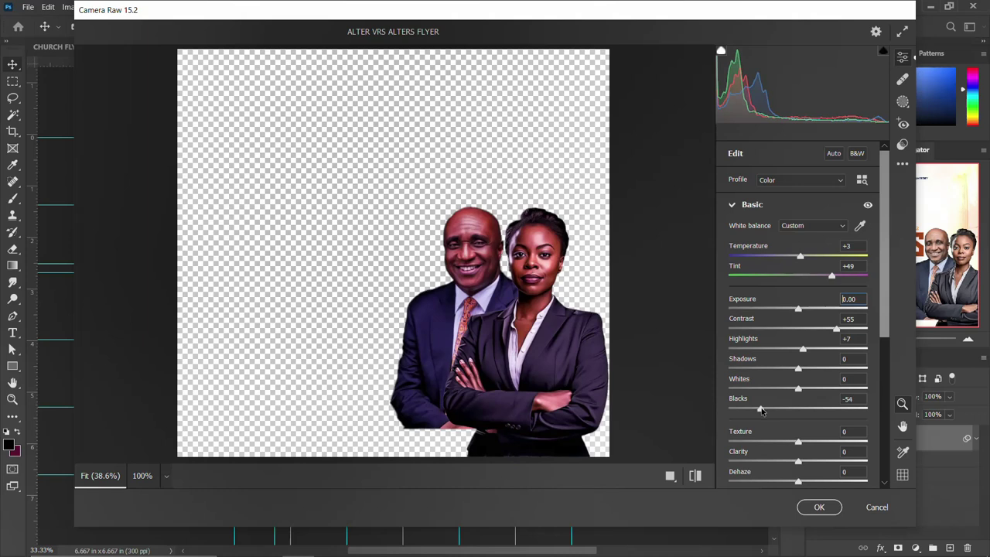
pyautogui.moveTo(799, 442)
pyautogui.mouseDown()
pyautogui.moveTo(823, 439)
pyautogui.moveTo(767, 462)
pyautogui.mouseUp()
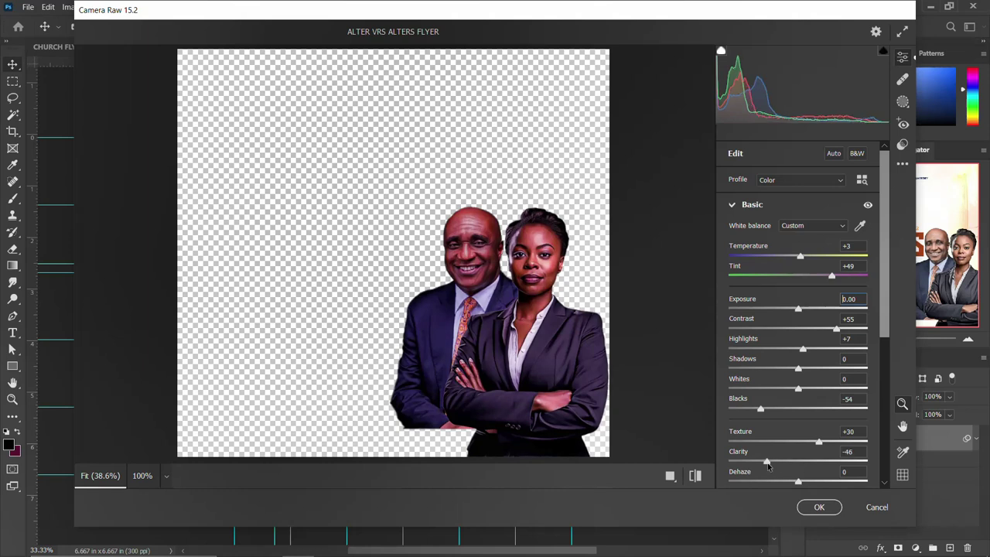
# Boost vibrance to +26 and saturation to +6, then compare the Before/After view.
pyautogui.scroll(-2, 781, 441)
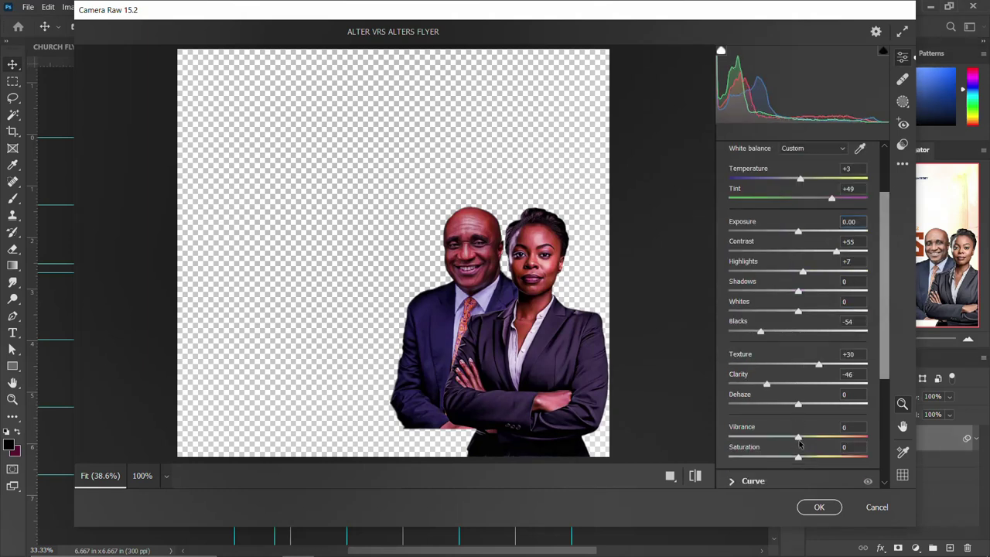
pyautogui.moveTo(799, 439); pyautogui.dragTo(811, 435)
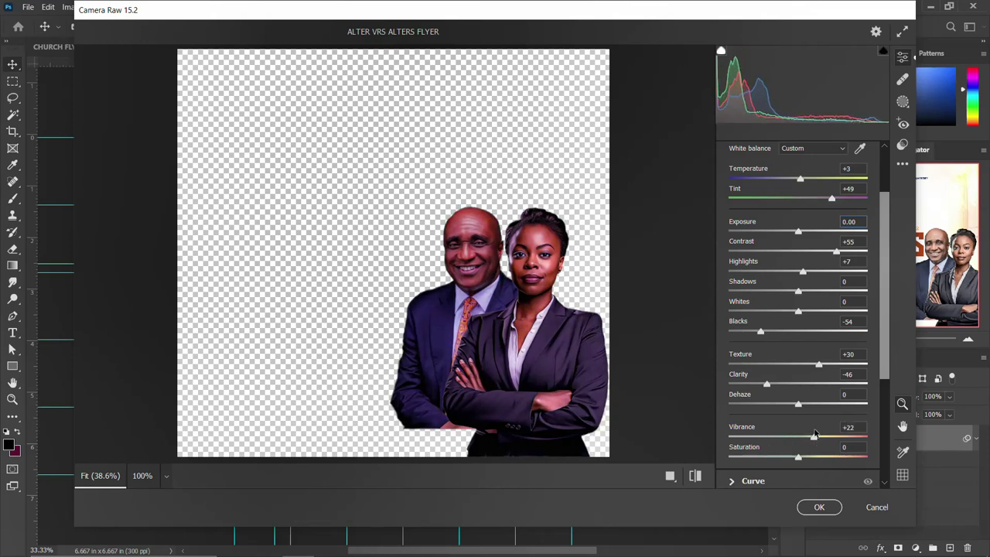
pyautogui.moveTo(813, 433); pyautogui.dragTo(817, 434)
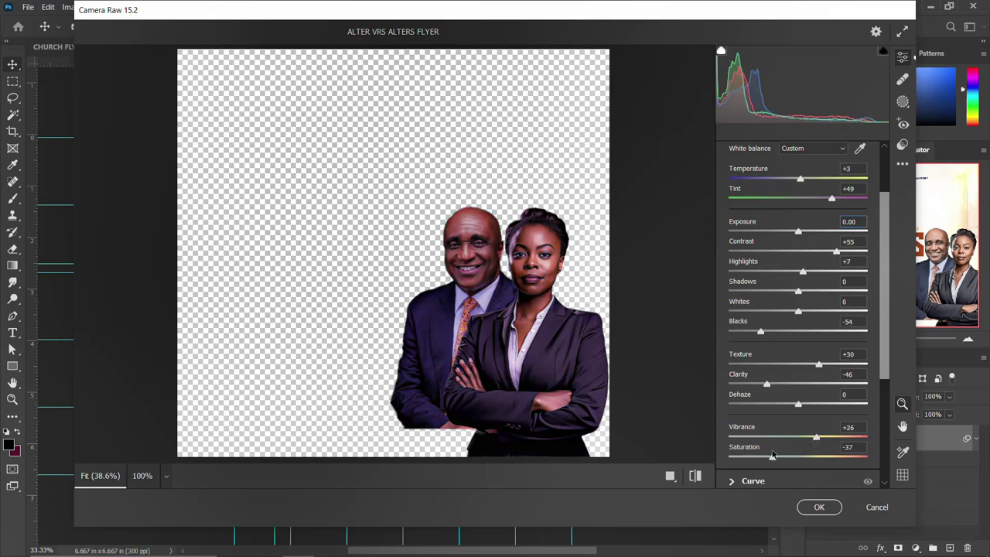
pyautogui.moveTo(797, 457); pyautogui.dragTo(802, 455)
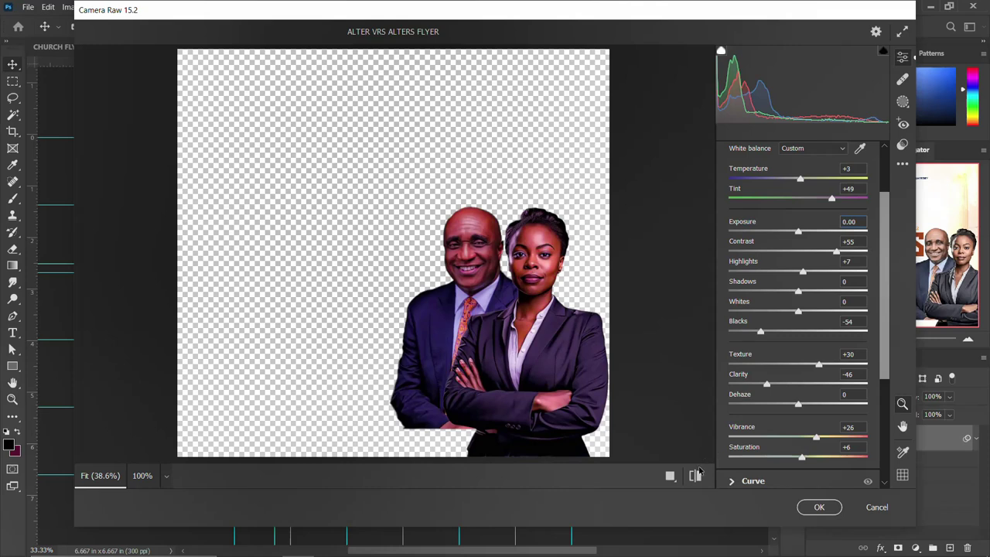
pyautogui.click(670, 476)
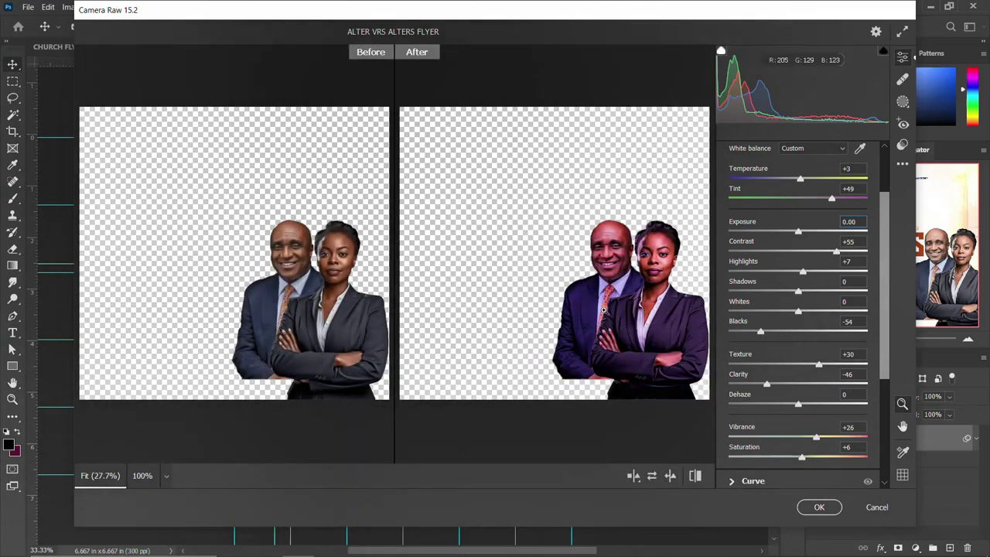
# Apply the Camera Raw grade and nudge the contact bar and its text lower.
pyautogui.click(818, 506)
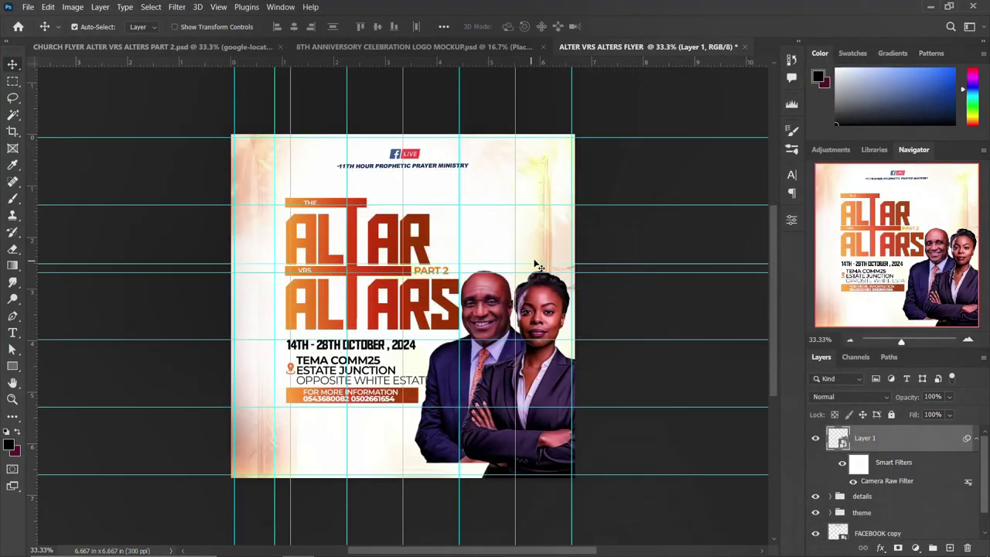
pyautogui.click(976, 438)
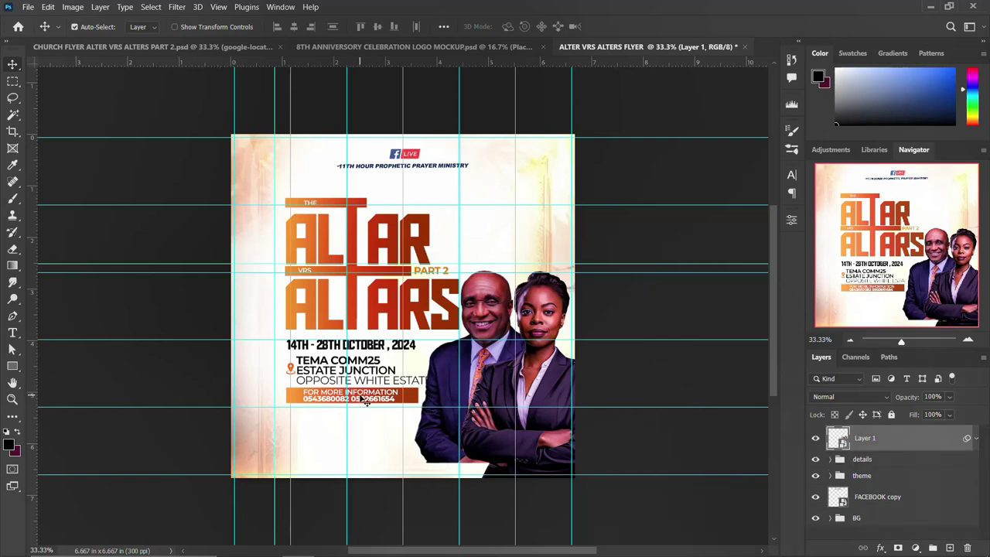
pyautogui.click(367, 402)
pyautogui.click(415, 403)
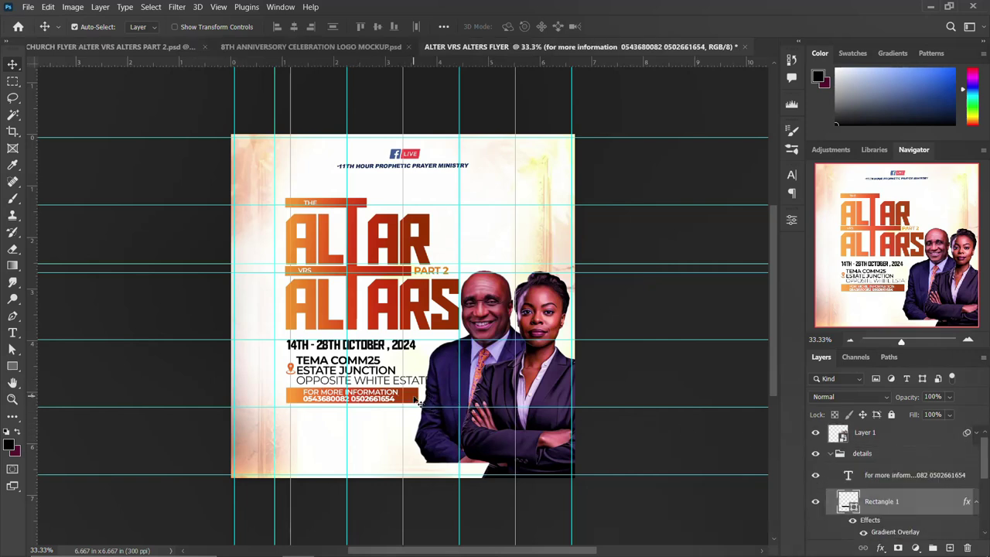
pyautogui.keyDown('shift'); pyautogui.click(899, 478); pyautogui.keyUp('shift')
pyautogui.hotkey('shift', 'Down')
pyautogui.hotkey('shift', 'Down')
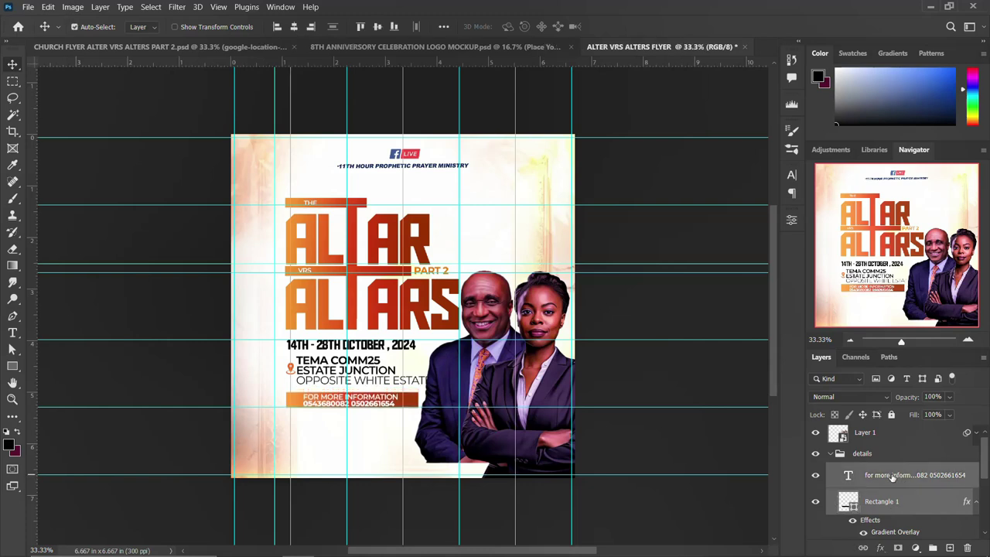
pyautogui.hotkey('shift', 'Down')
pyautogui.hotkey('shift', 'Down')
pyautogui.press('Down')
pyautogui.press('Down')
pyautogui.press('Down')
pyautogui.press('Down')
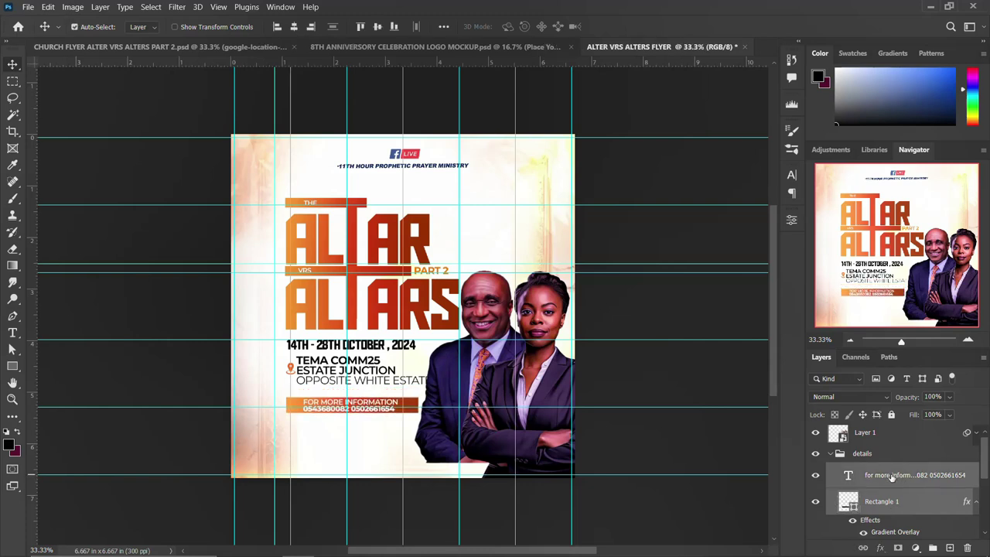
pyautogui.press('Down')
pyautogui.press('Down')
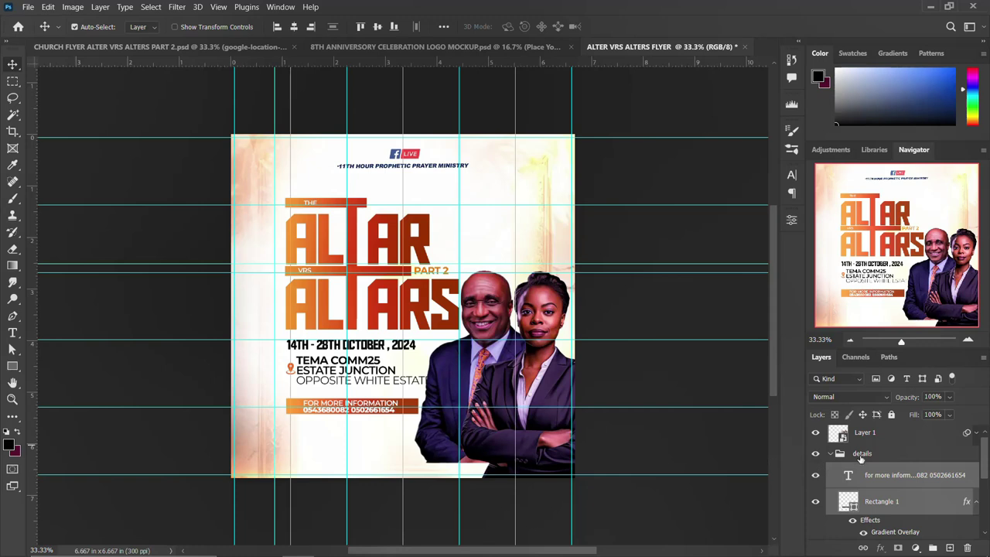
# Nudge the location icon and address text down slightly.
pyautogui.scroll(-1, 976, 483)
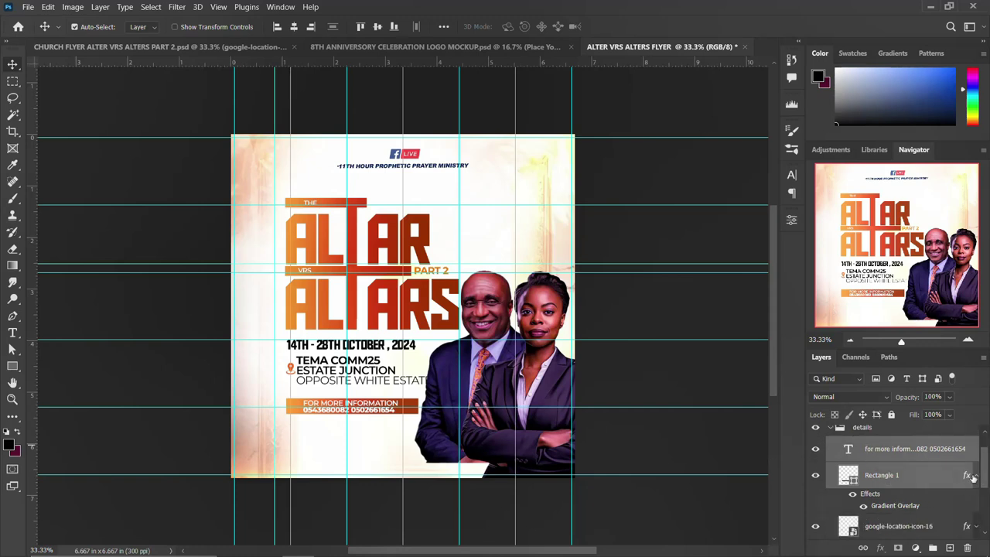
pyautogui.click(973, 477)
pyautogui.click(975, 475)
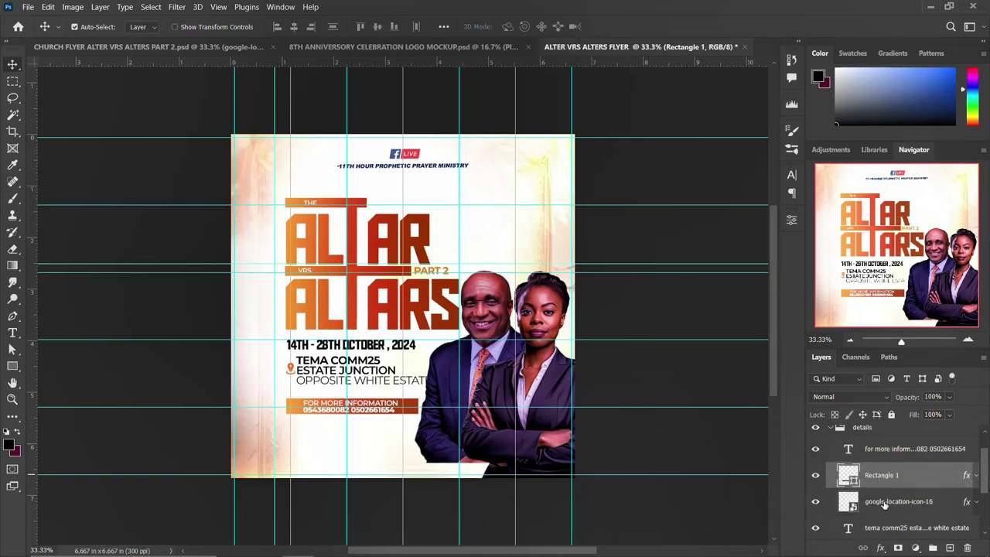
pyautogui.click(882, 527)
pyautogui.keyDown('shift'); pyautogui.click(884, 500); pyautogui.keyUp('shift')
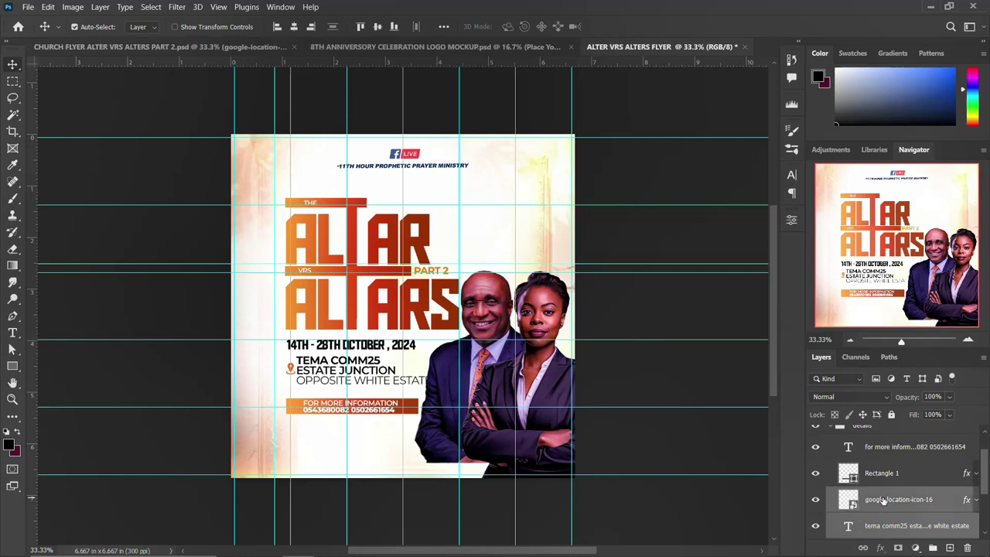
pyautogui.press('Down')
pyautogui.press('Down')
pyautogui.press('Down')
pyautogui.press('Down')
pyautogui.press('Down')
pyautogui.press('Down')
pyautogui.press('Down')
pyautogui.press('Down')
pyautogui.press('Down')
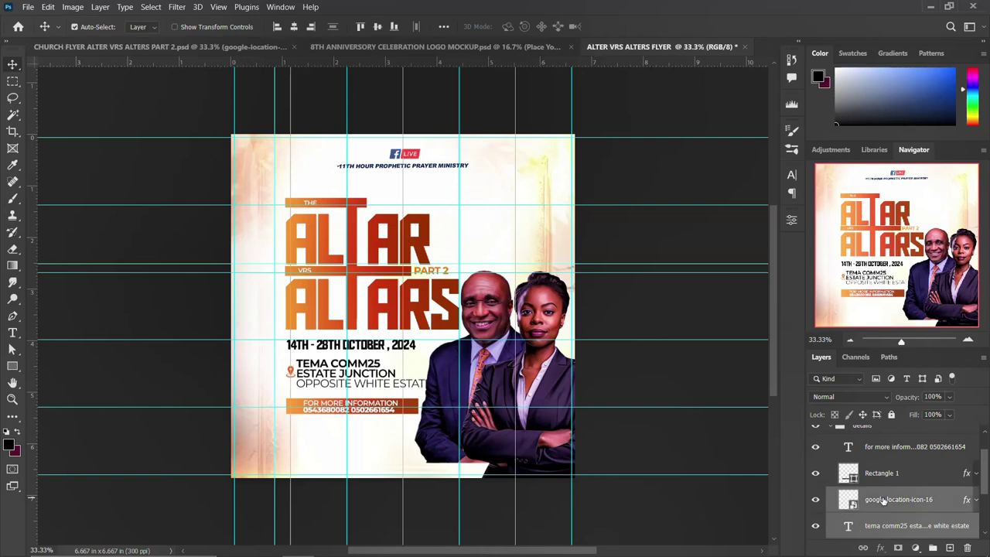
pyautogui.press('Down')
pyautogui.press('Down')
pyautogui.press('Down')
pyautogui.press('Down')
pyautogui.press('Down')
pyautogui.press('Down')
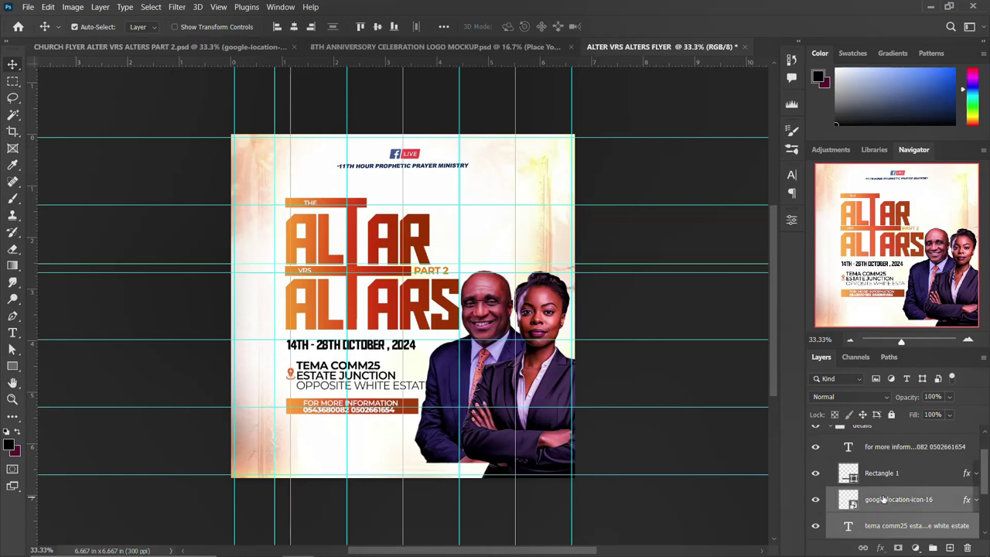
# Collapse the details group and select the couple photo layer.
pyautogui.scroll(2, 872, 481)
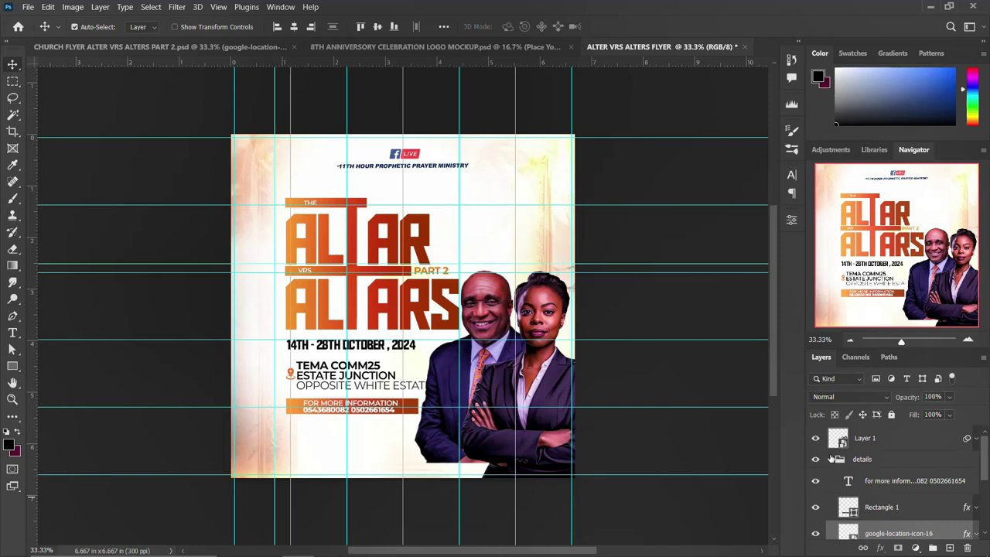
pyautogui.click(829, 459)
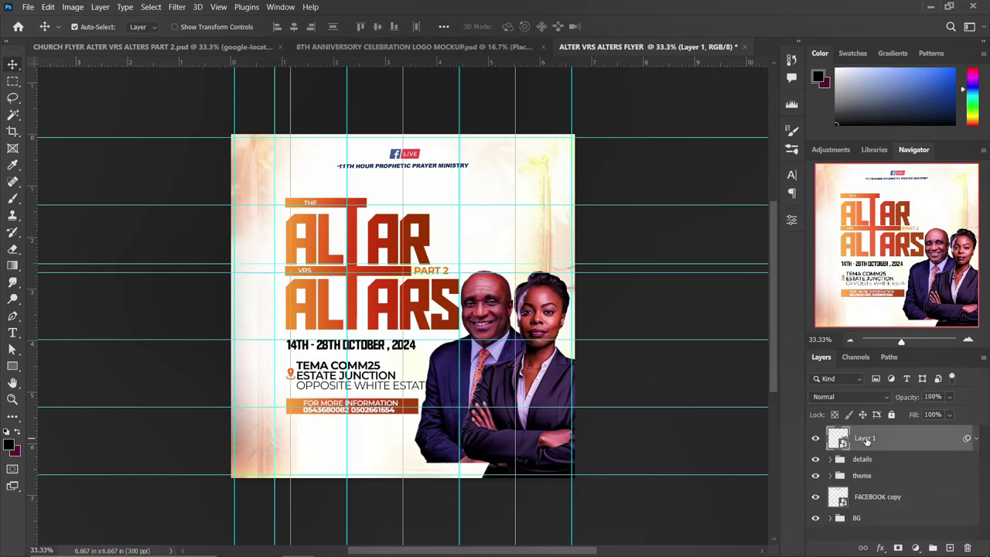
pyautogui.click(866, 439)
pyautogui.scroll(1, 202, 304)
pyautogui.scroll(-1, 203, 304)
pyautogui.scroll(-1, 202, 304)
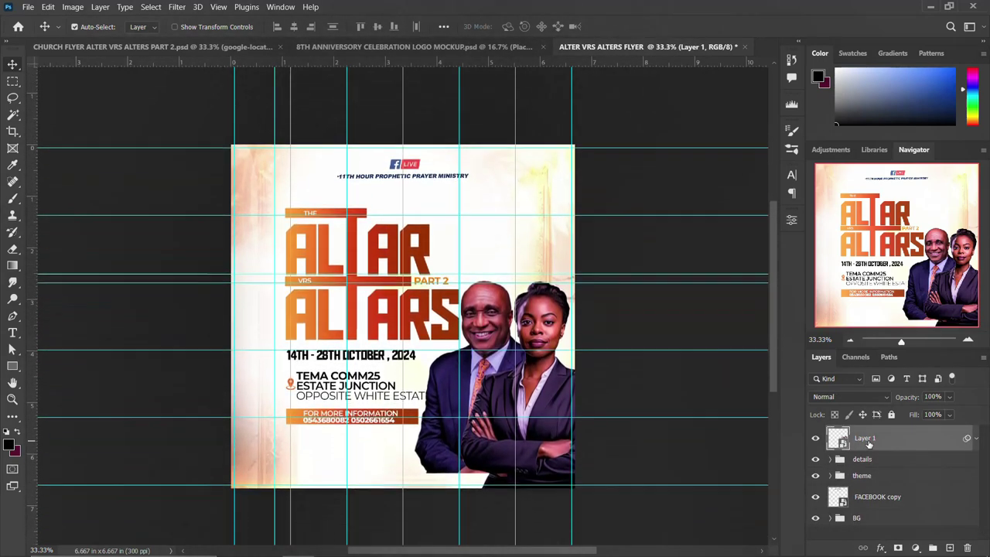
pyautogui.click(116, 46)
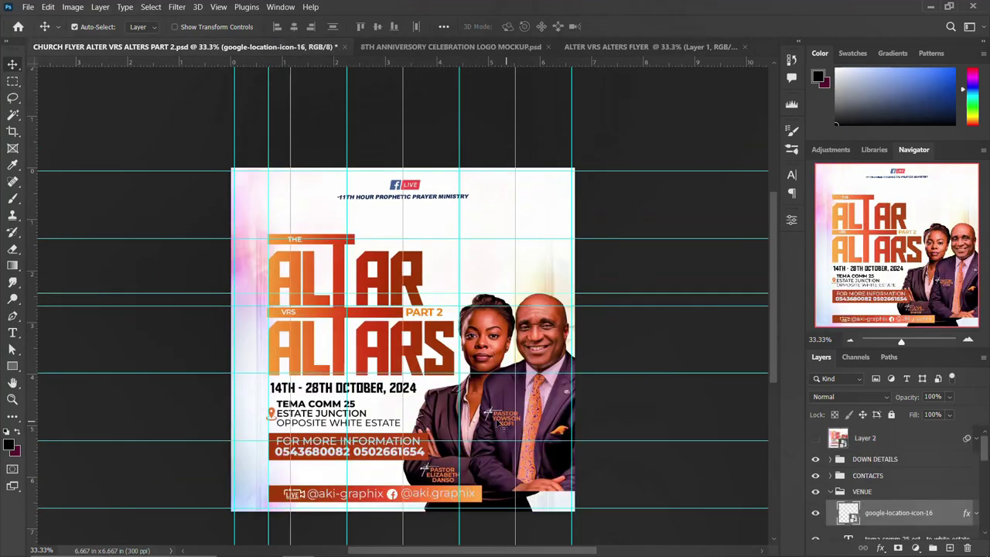
pyautogui.click(503, 418)
pyautogui.moveTo(503, 418); pyautogui.dragTo(506, 413)
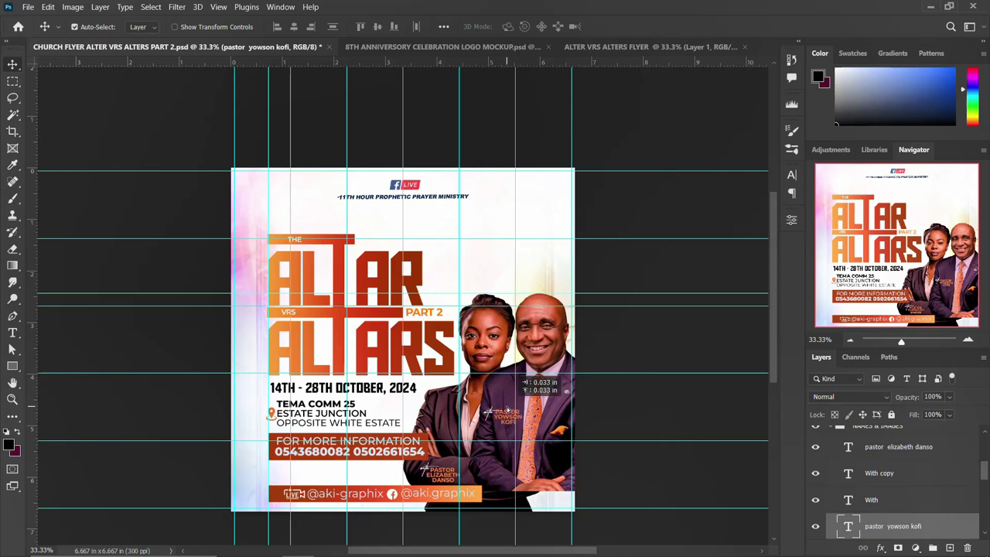
pyautogui.press('Down')
pyautogui.press('Left')
pyautogui.keyDown('shift'); pyautogui.click(872, 459); pyautogui.keyUp('shift')
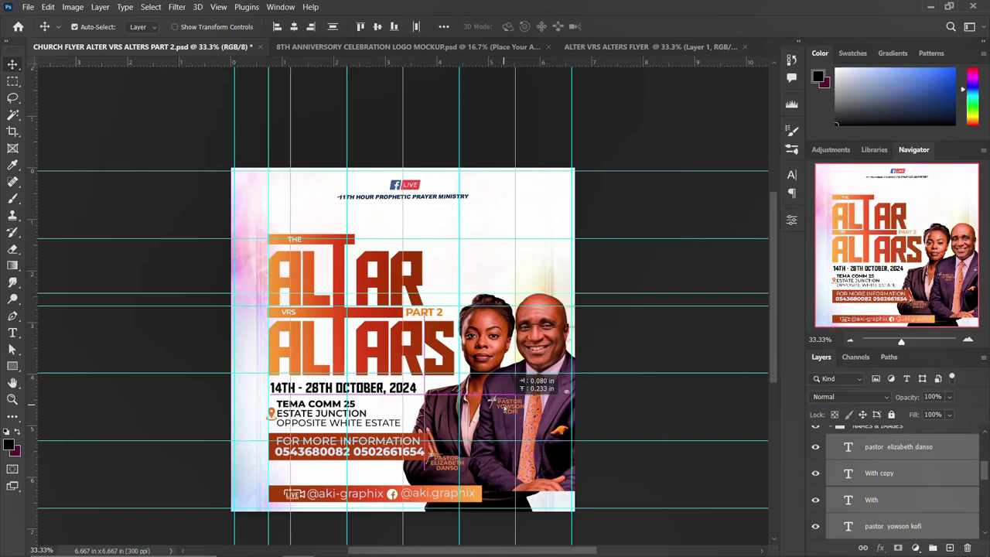
pyautogui.moveTo(503, 421)
pyautogui.mouseDown()
pyautogui.moveTo(636, 67)
pyautogui.moveTo(470, 425)
pyautogui.mouseUp()
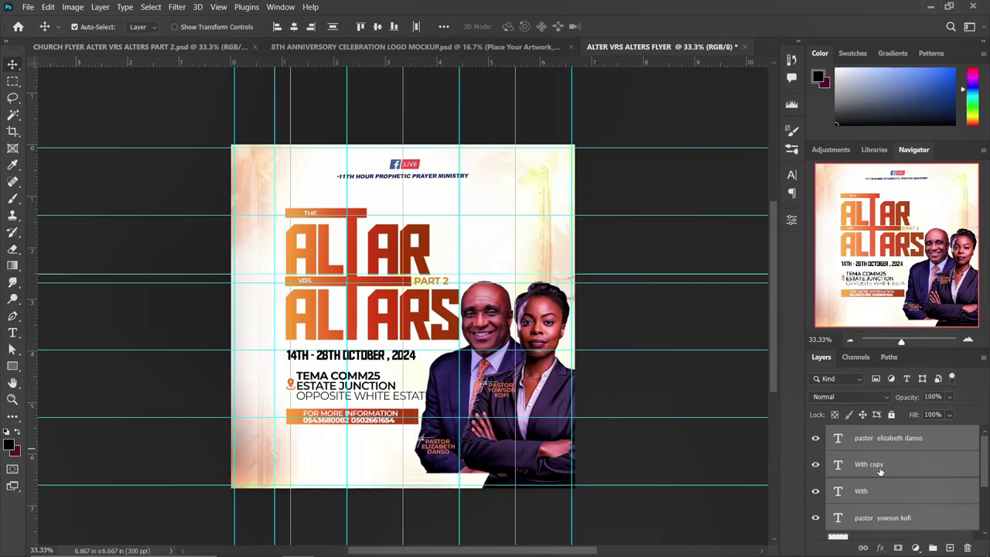
pyautogui.click(866, 491)
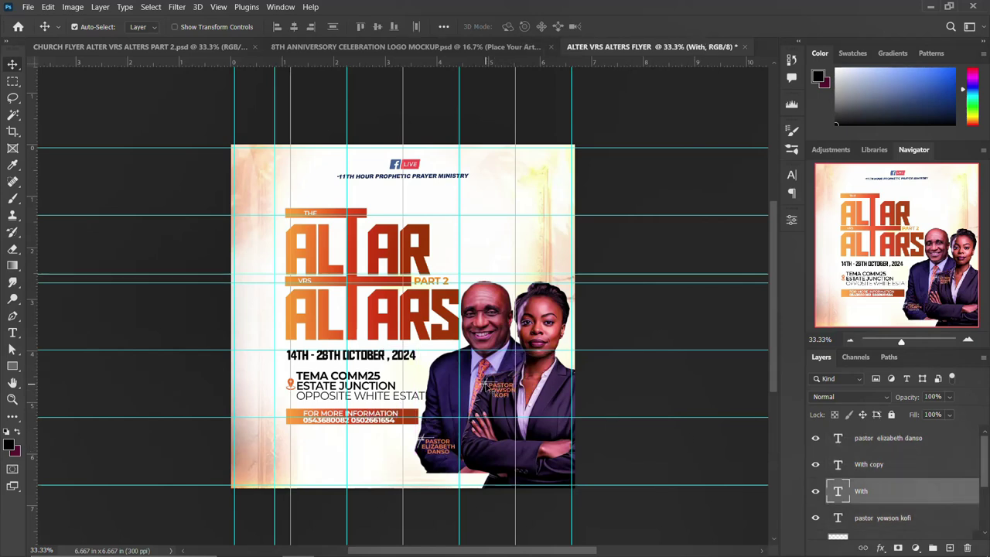
pyautogui.keyDown('ctrl'); pyautogui.click(862, 515); pyautogui.keyUp('ctrl')
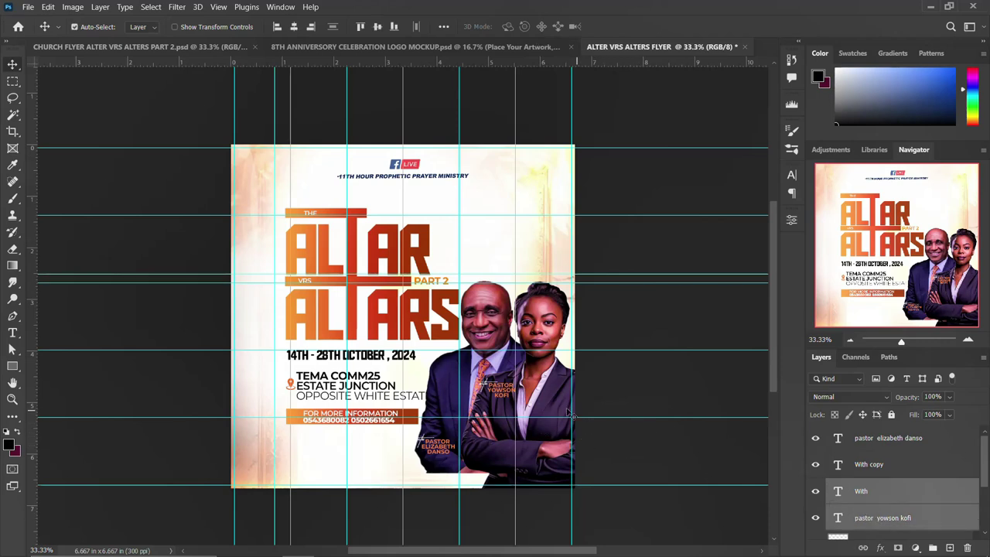
pyautogui.moveTo(482, 385); pyautogui.dragTo(455, 403)
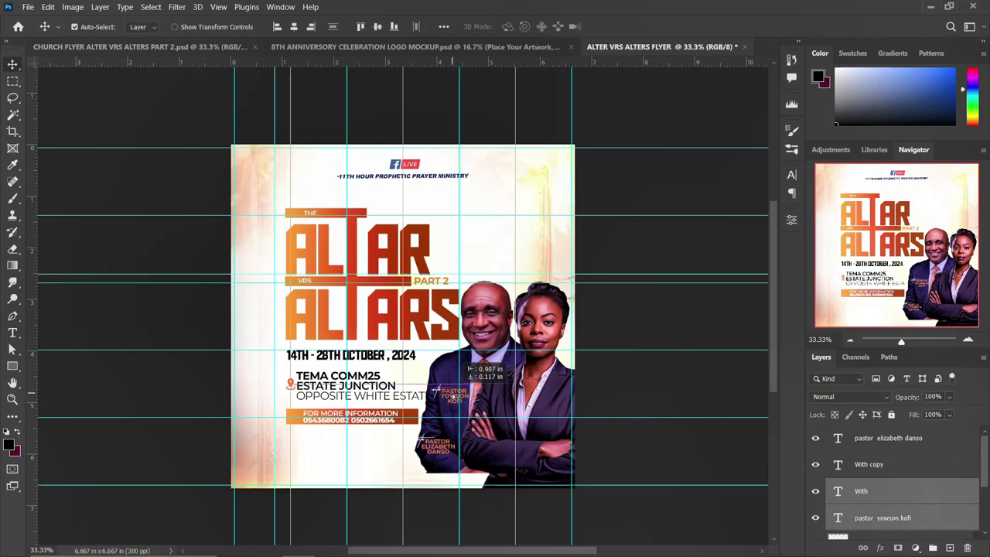
pyautogui.click(443, 448)
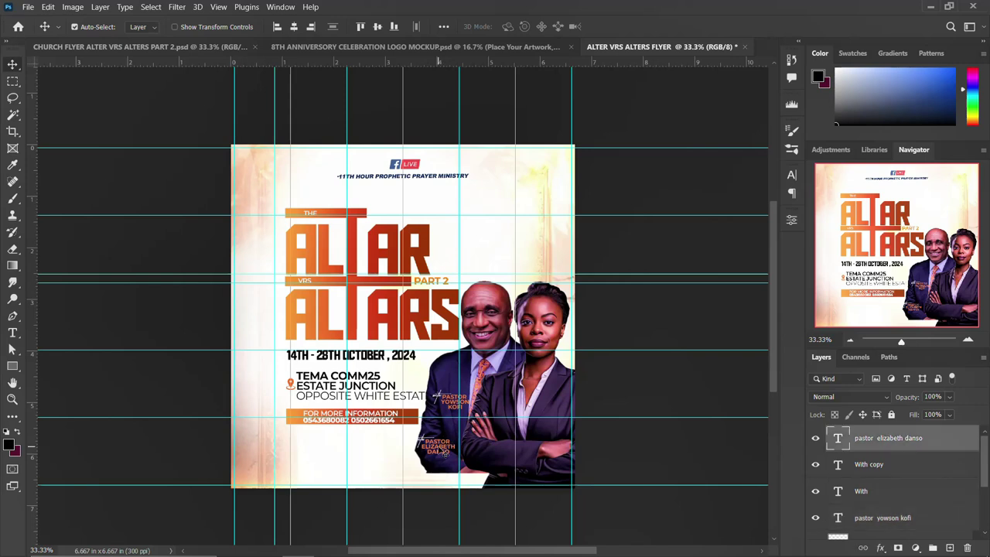
pyautogui.keyDown('ctrl'); pyautogui.click(864, 464); pyautogui.keyUp('ctrl')
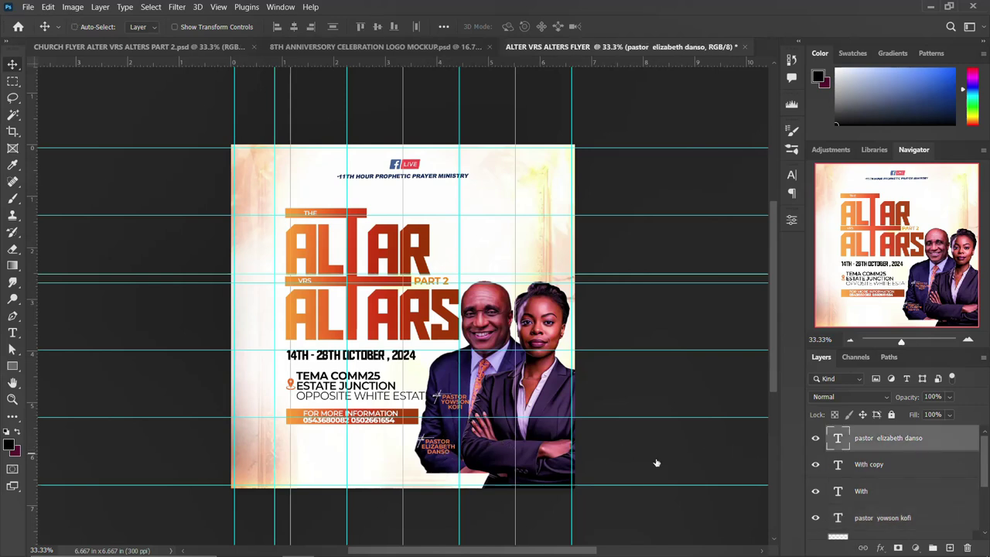
pyautogui.moveTo(434, 452); pyautogui.dragTo(498, 409)
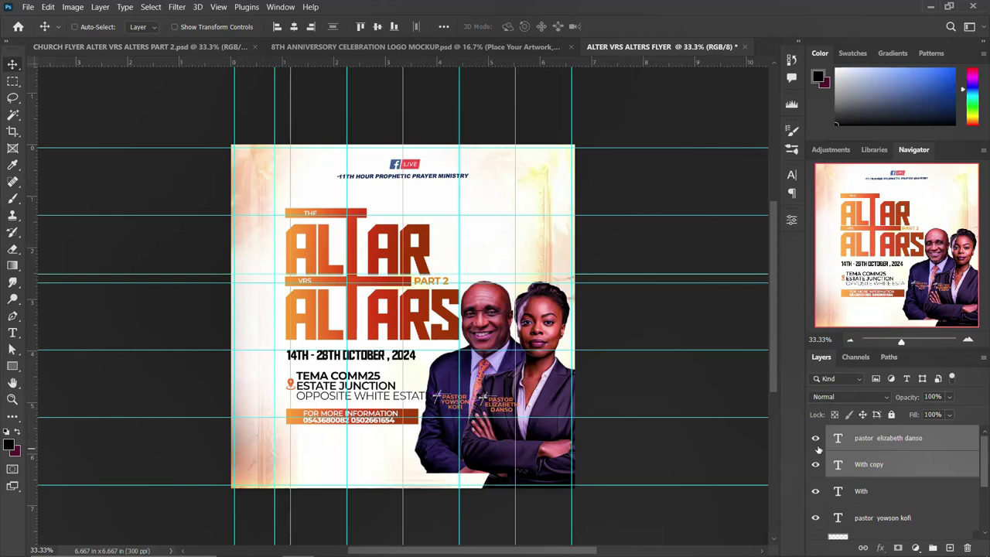
pyautogui.hotkey('ctrl', 't')
pyautogui.moveTo(517, 390); pyautogui.dragTo(511, 395)
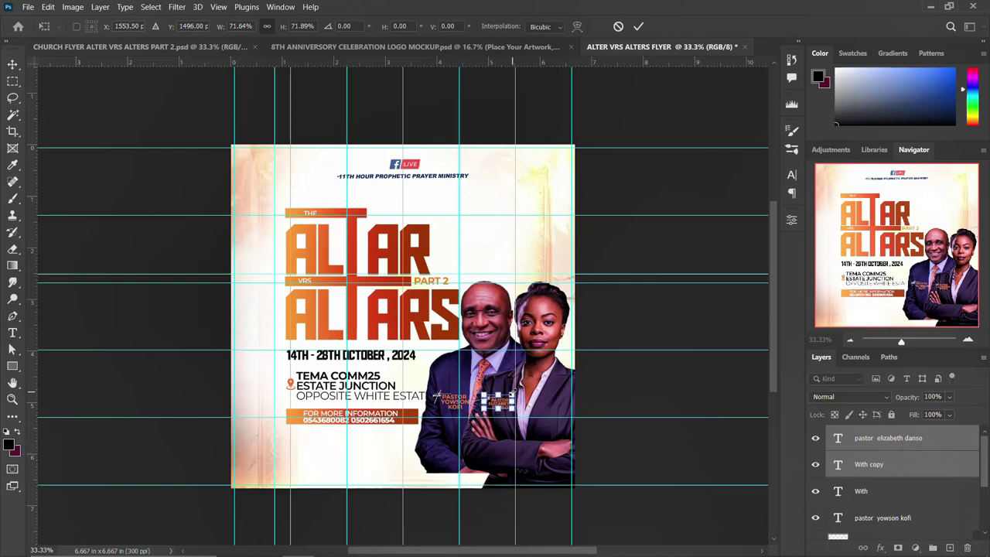
pyautogui.press('Return')
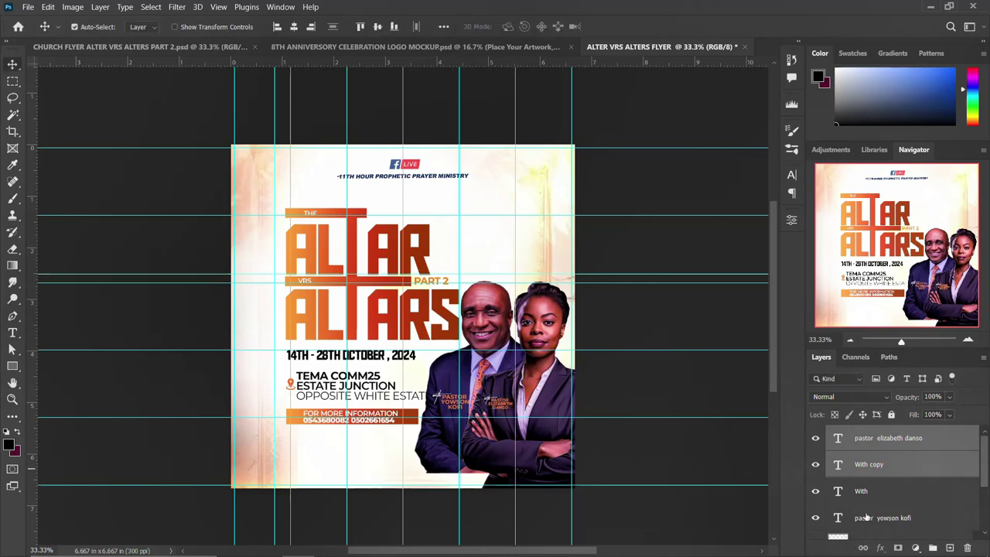
# Scale the Yowson Kofi label and its With element down to about 78%.
pyautogui.click(872, 518)
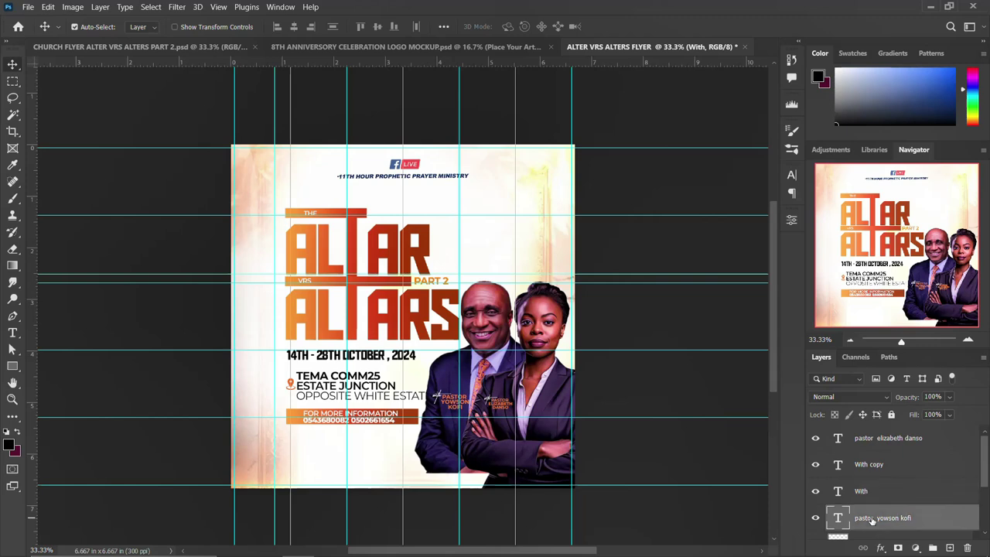
pyautogui.hotkey('ctrl', 't')
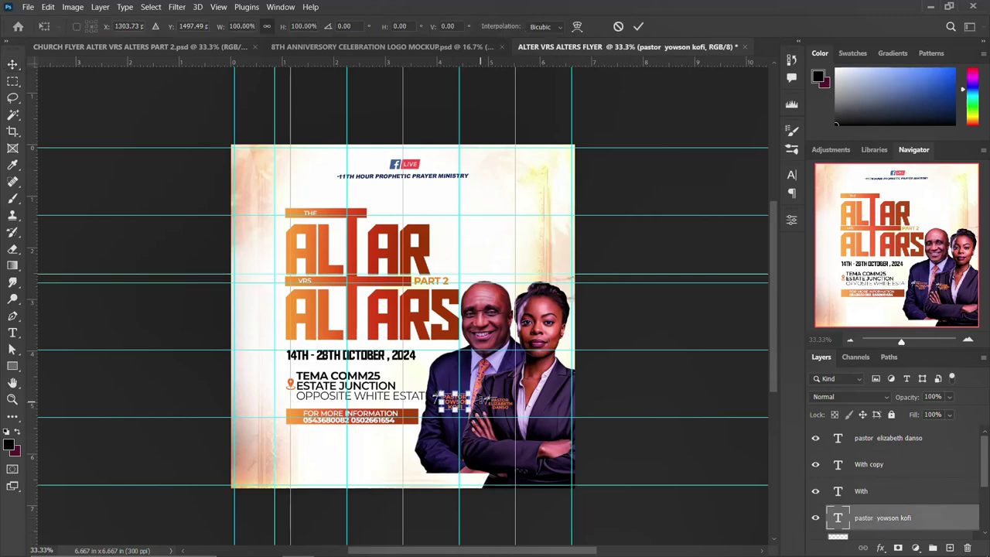
pyautogui.press('Return')
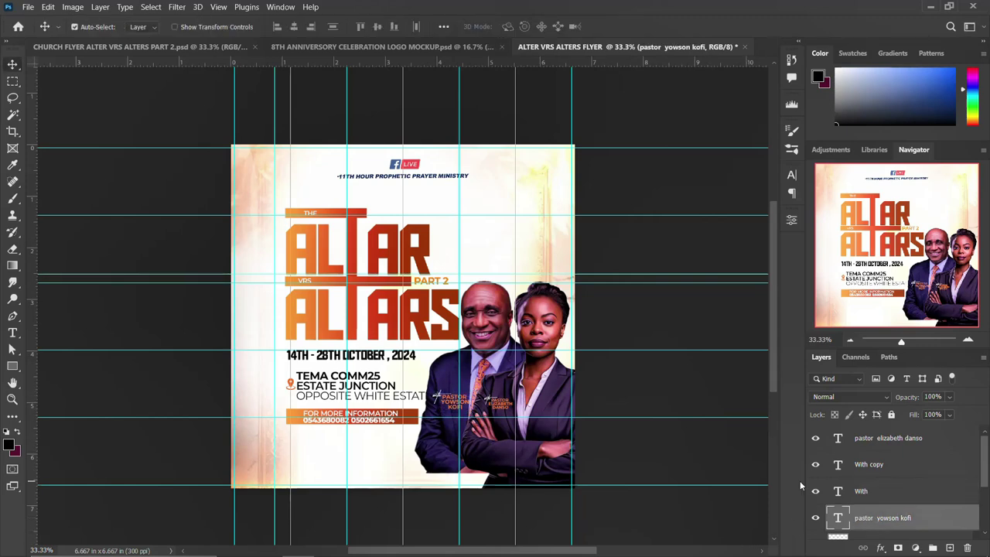
pyautogui.keyDown('ctrl'); pyautogui.click(872, 492); pyautogui.keyUp('ctrl')
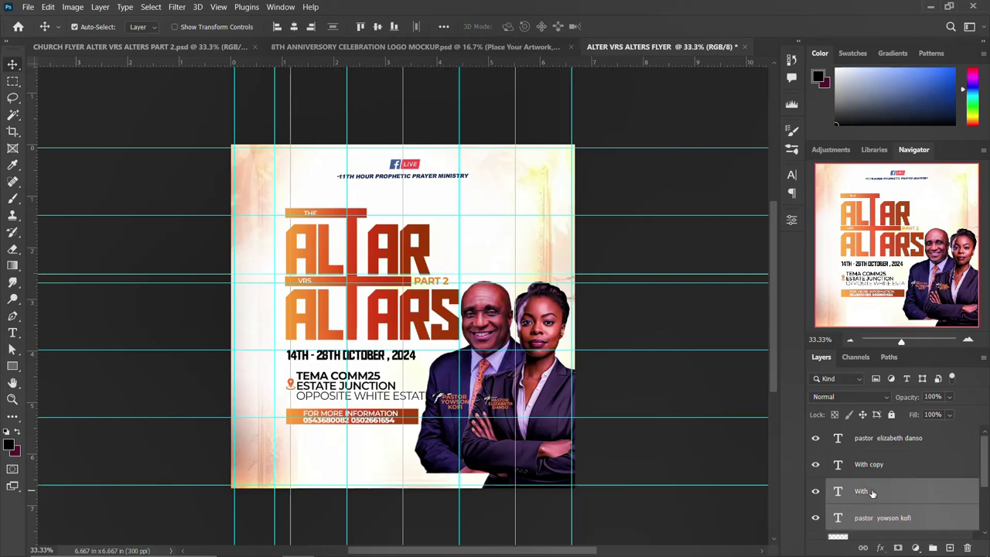
pyautogui.hotkey('ctrl', 't')
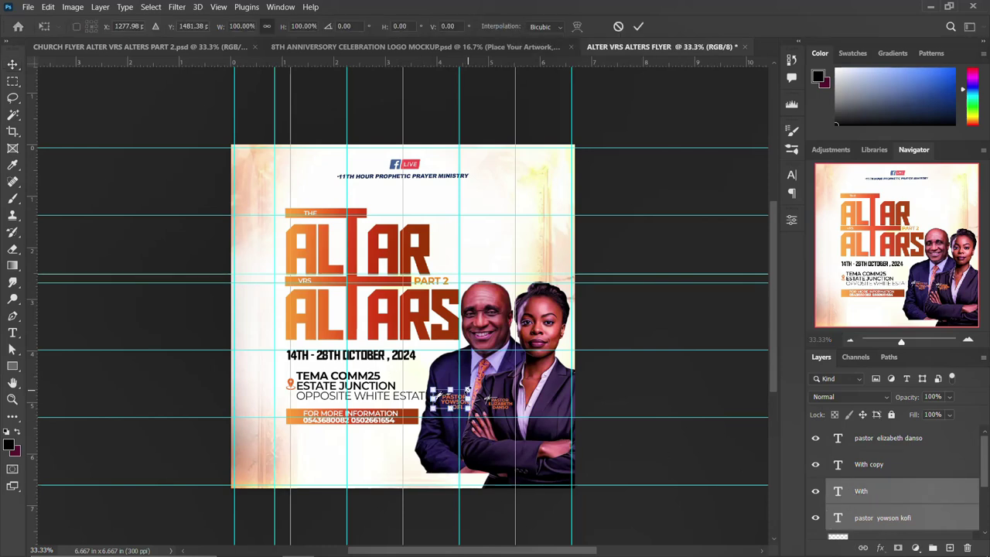
pyautogui.moveTo(469, 387); pyautogui.dragTo(465, 390)
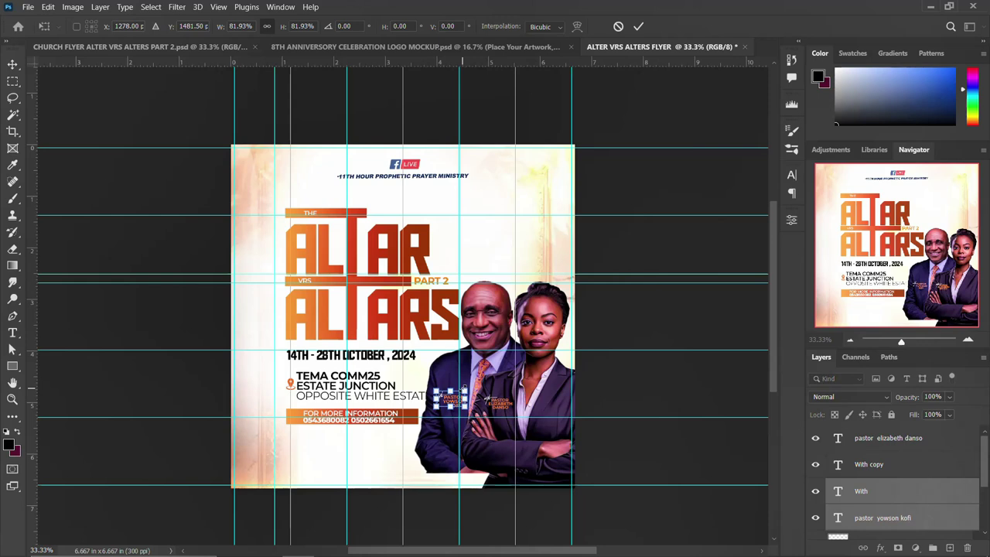
pyautogui.hotkey('ctrl', 'z')
pyautogui.press('Return')
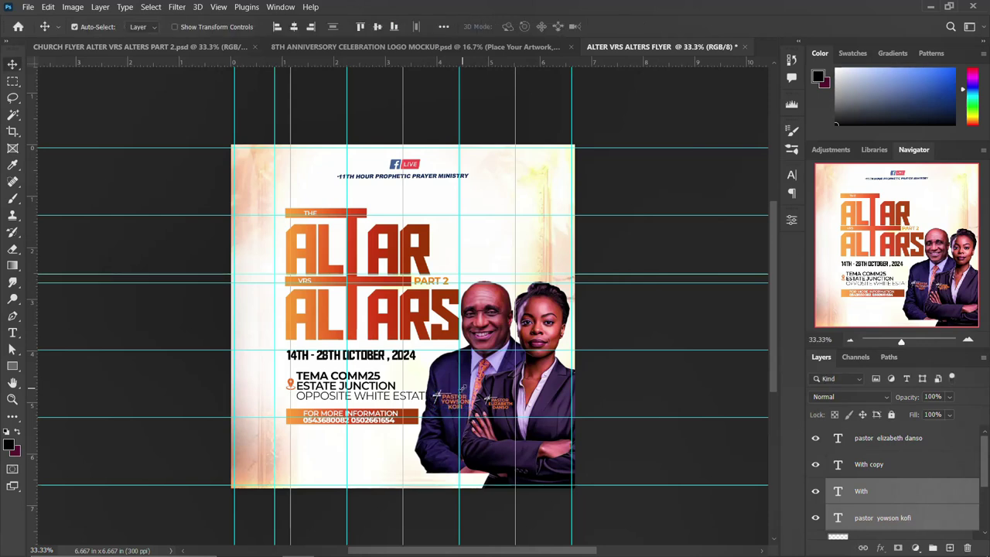
pyautogui.hotkey('ctrl', 't')
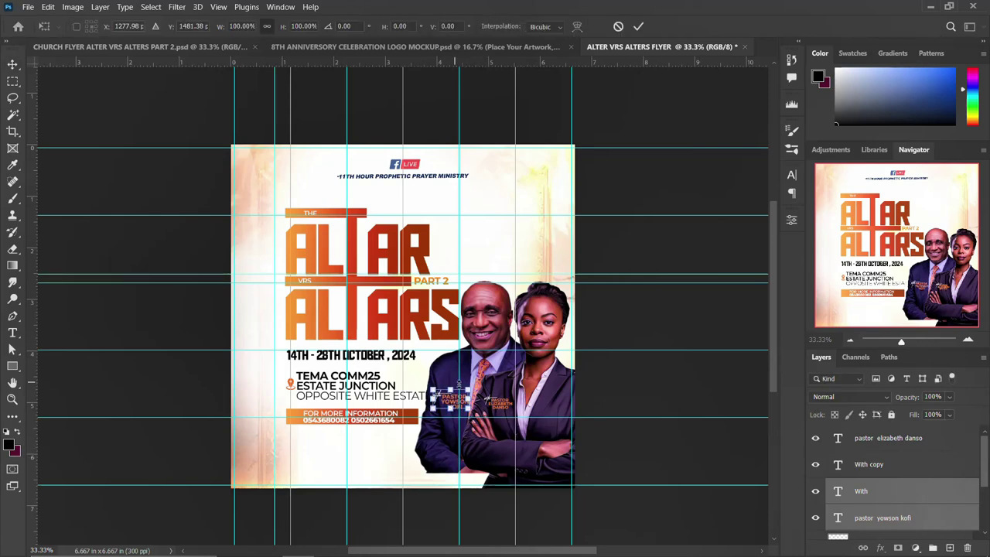
pyautogui.moveTo(467, 389); pyautogui.dragTo(464, 389)
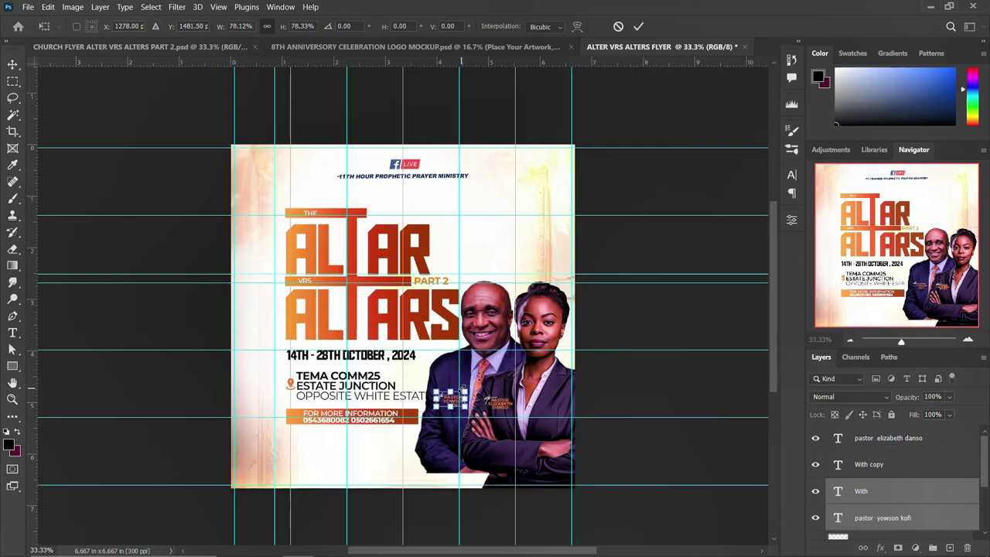
pyautogui.press('Return')
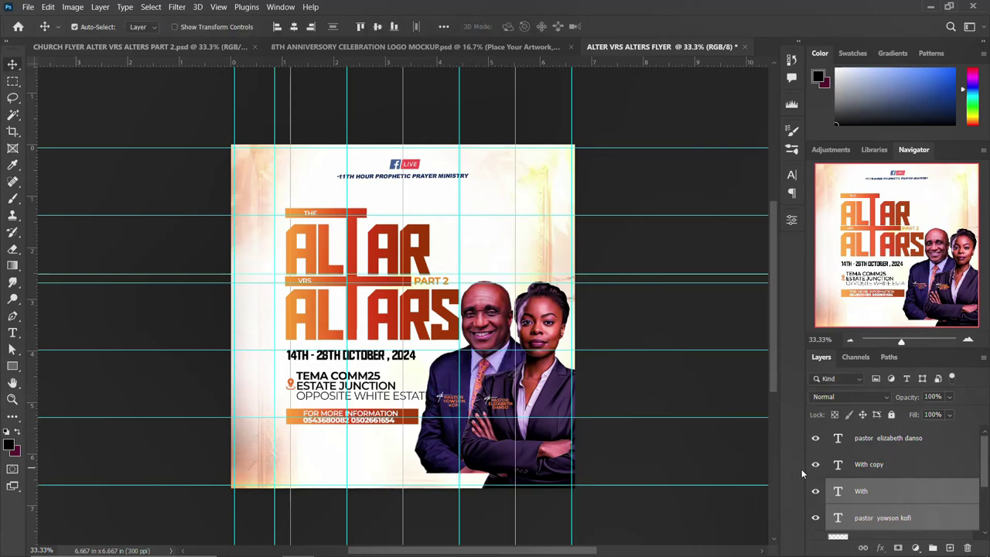
pyautogui.scroll(-2, 875, 489)
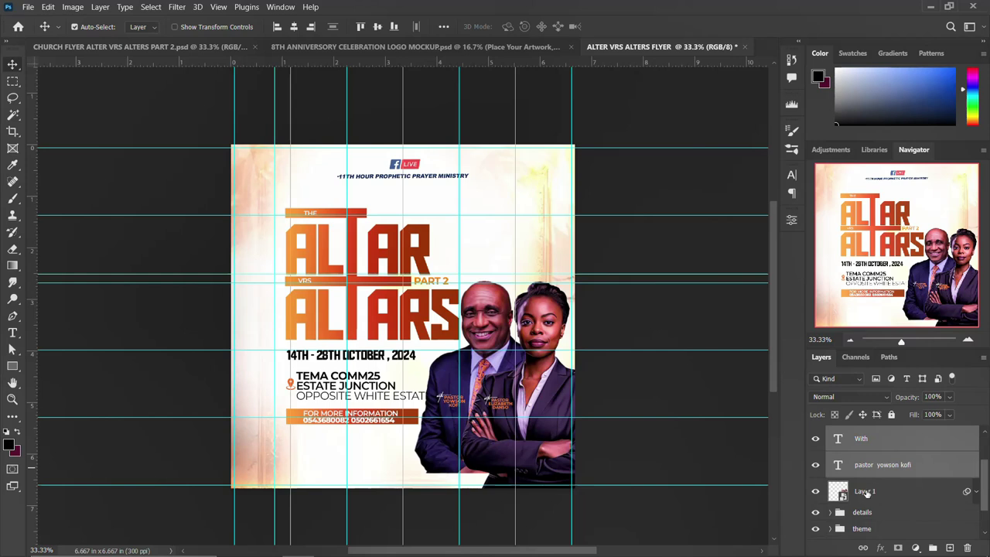
# Group Layer 1 and the name layers as NAMES & IMAGE, then return to the Part 2 document.
pyautogui.click(866, 492)
pyautogui.scroll(2, 865, 493)
pyautogui.keyDown('shift'); pyautogui.click(864, 439); pyautogui.keyUp('shift')
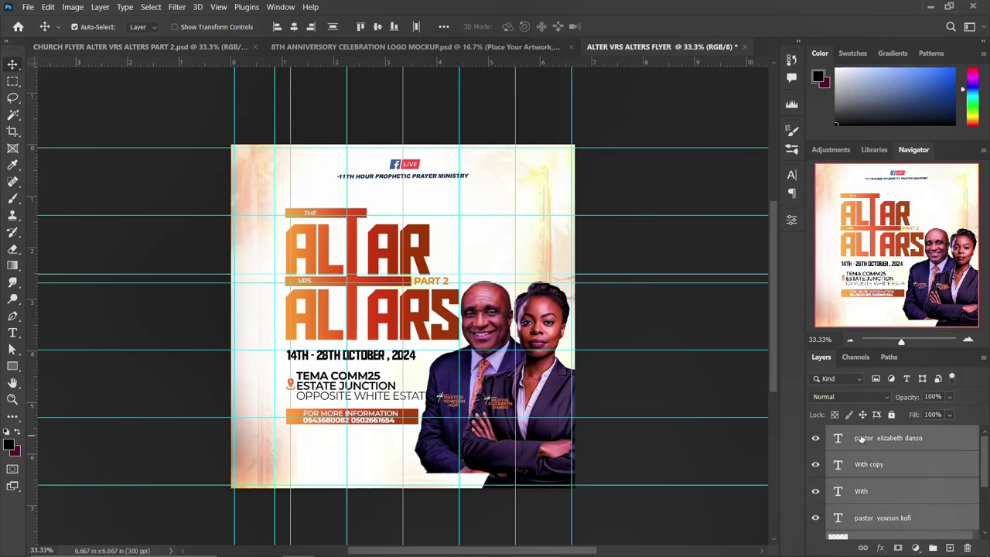
pyautogui.hotkey('ctrl', 'g')
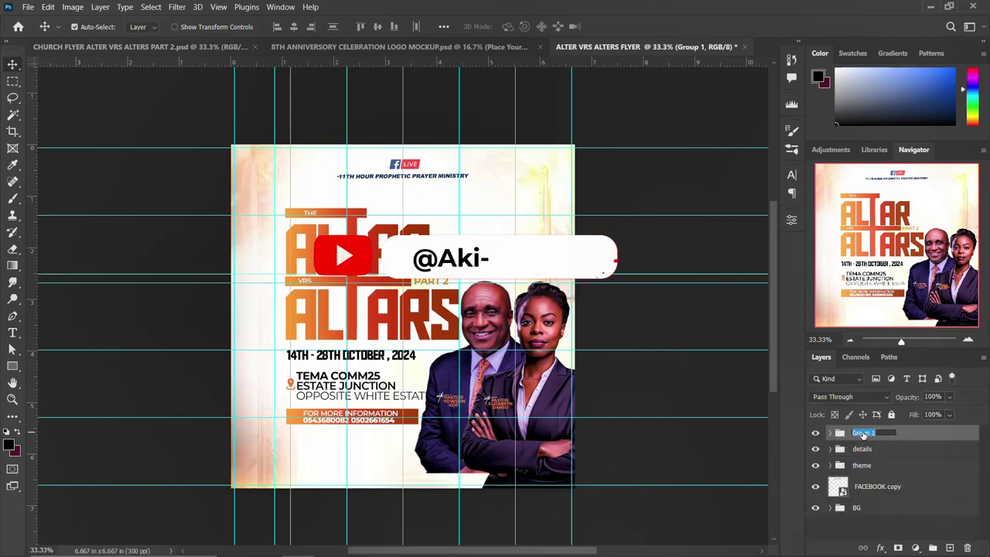
pyautogui.write('NAMES & I')
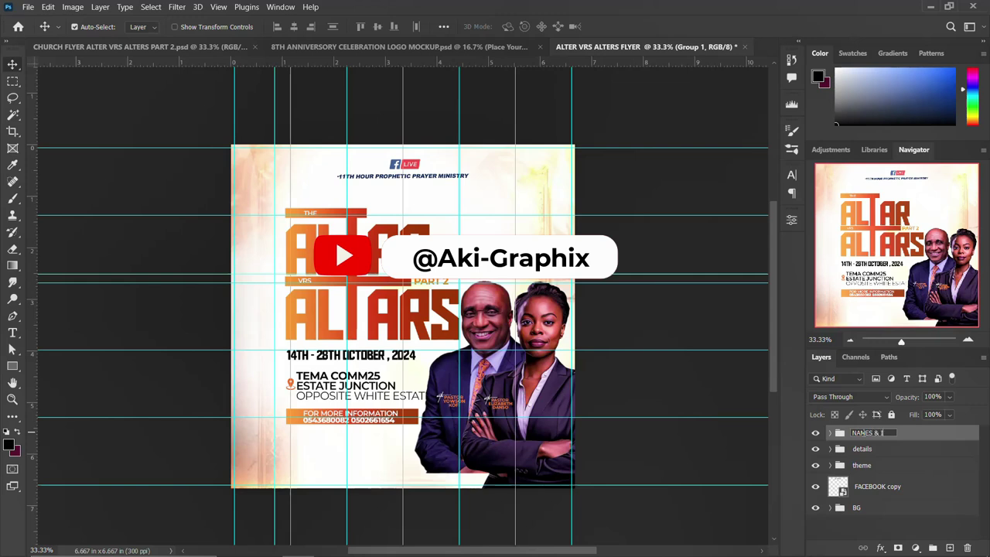
pyautogui.write('MAGE')
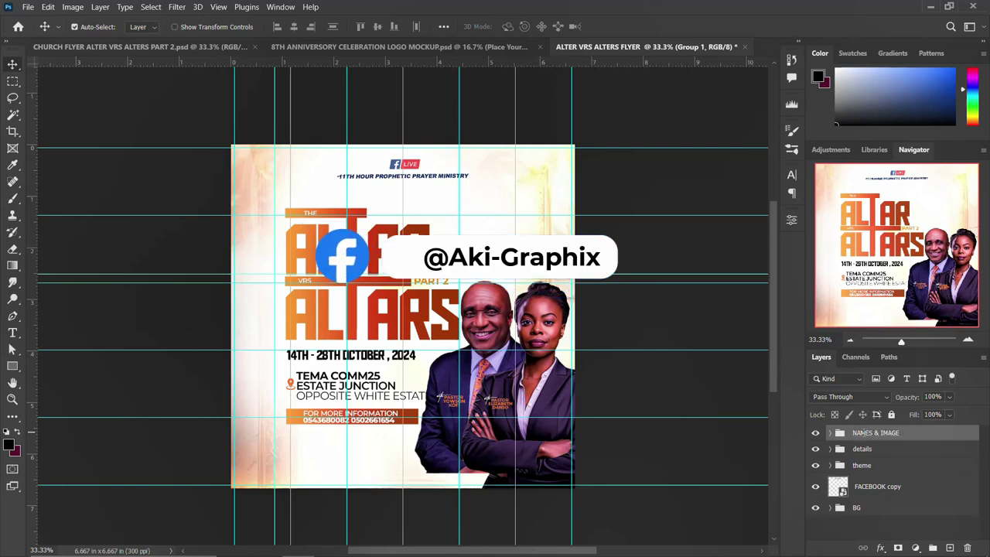
pyautogui.press('Return')
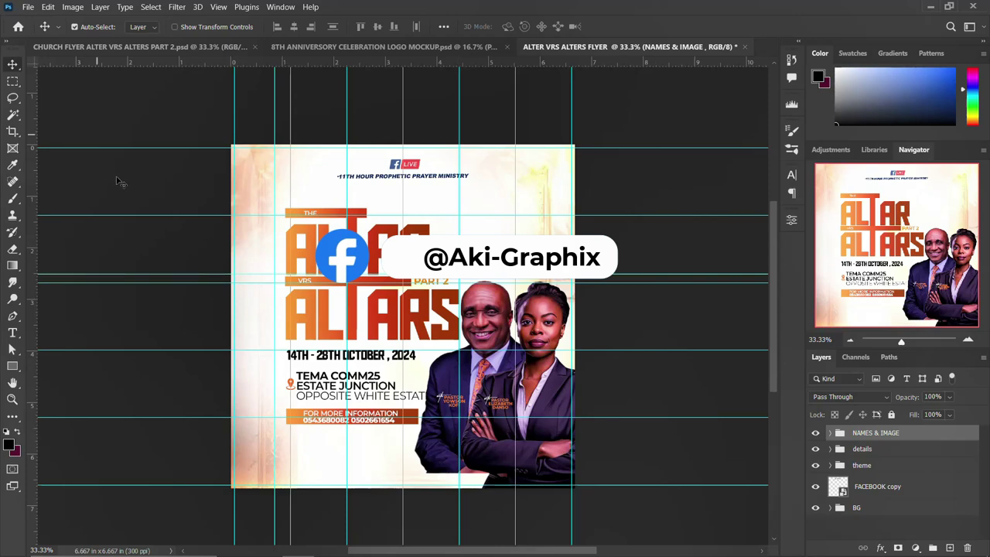
pyautogui.click(114, 48)
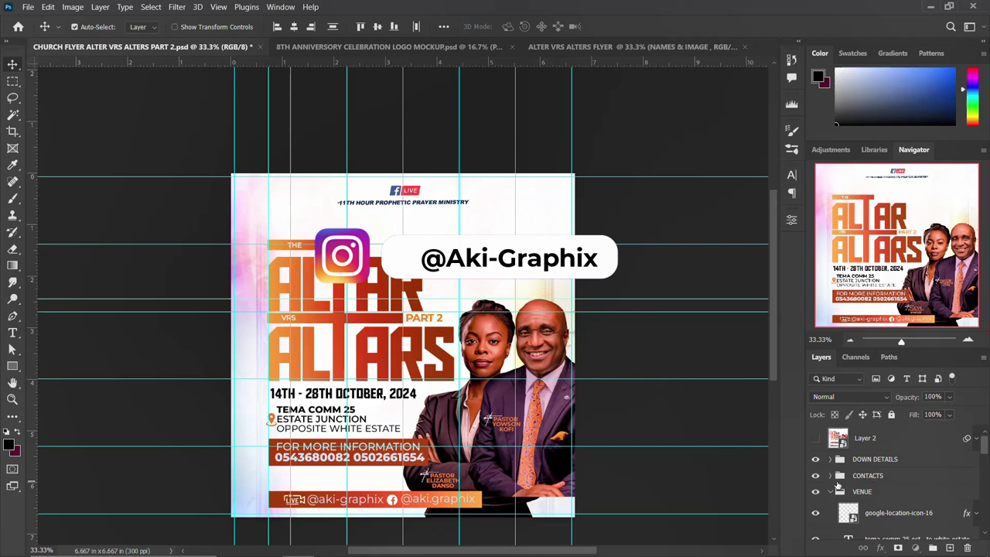
pyautogui.click(830, 459)
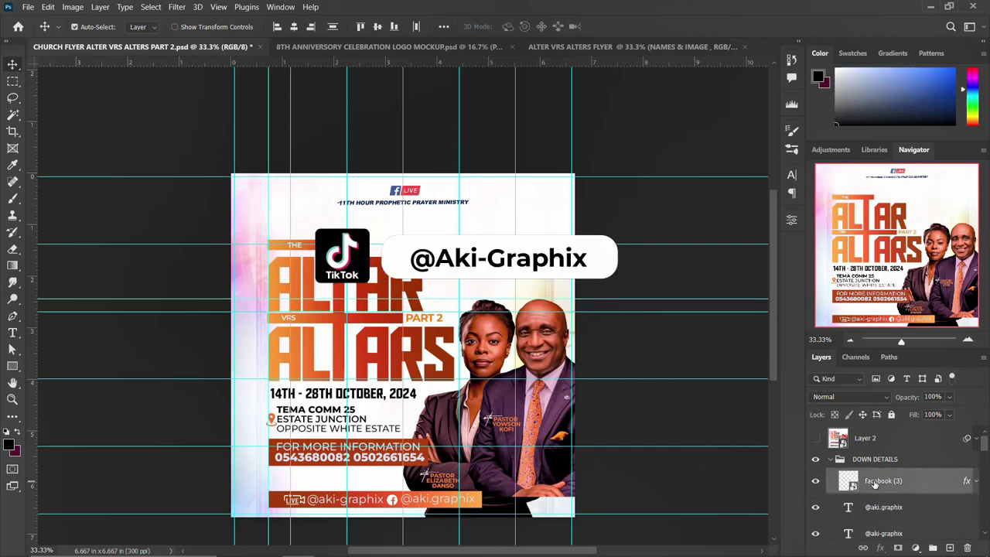
pyautogui.scroll(-2, 874, 483)
pyautogui.scroll(-1, 887, 504)
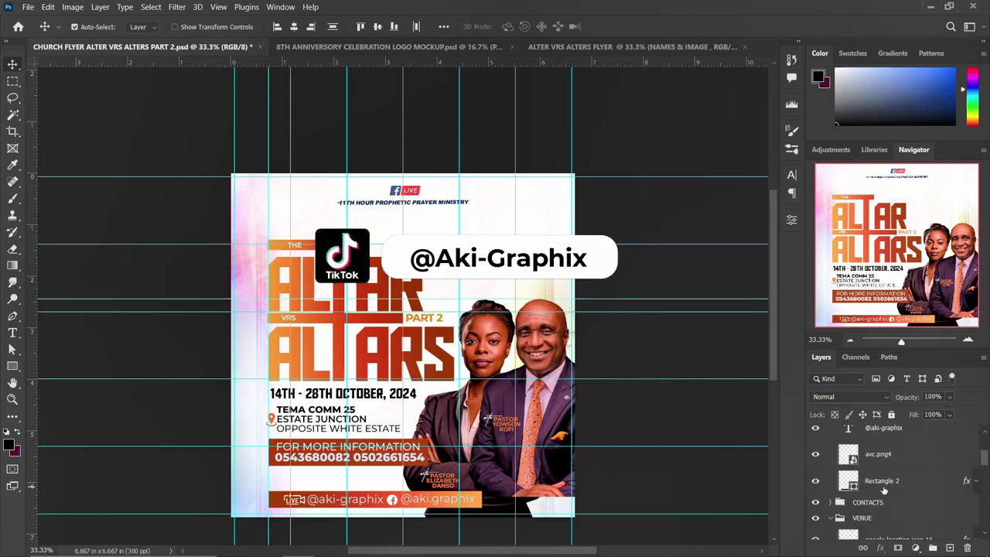
pyautogui.keyDown('shift'); pyautogui.click(883, 485); pyautogui.keyUp('shift')
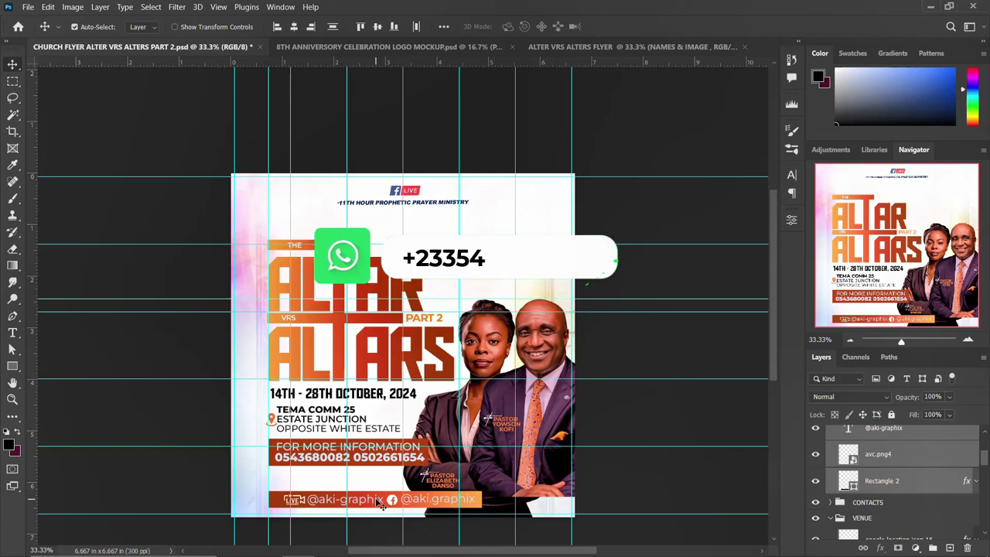
pyautogui.moveTo(379, 503)
pyautogui.mouseDown()
pyautogui.moveTo(619, 51)
pyautogui.moveTo(346, 462)
pyautogui.mouseUp()
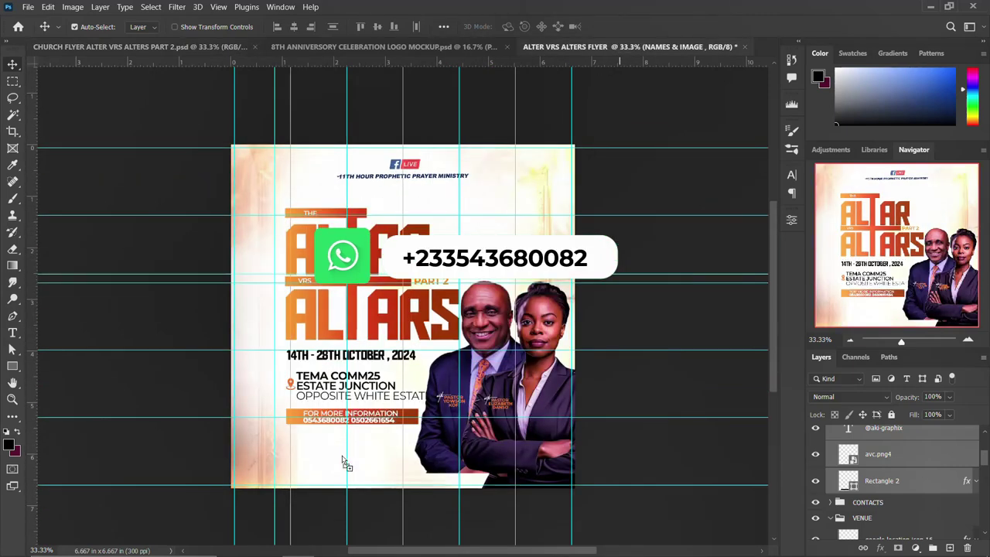
pyautogui.moveTo(345, 462); pyautogui.dragTo(369, 461)
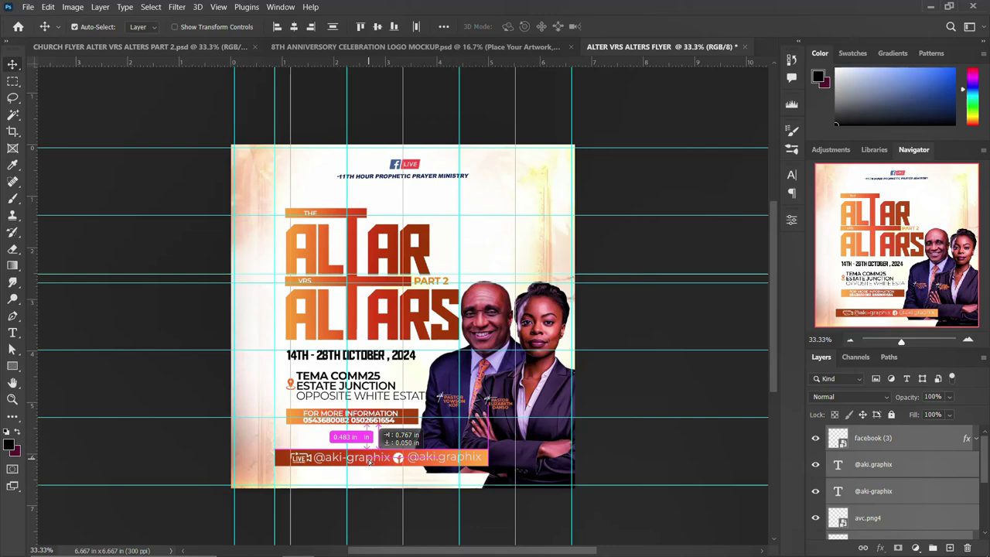
pyautogui.moveTo(369, 461); pyautogui.dragTo(369, 461)
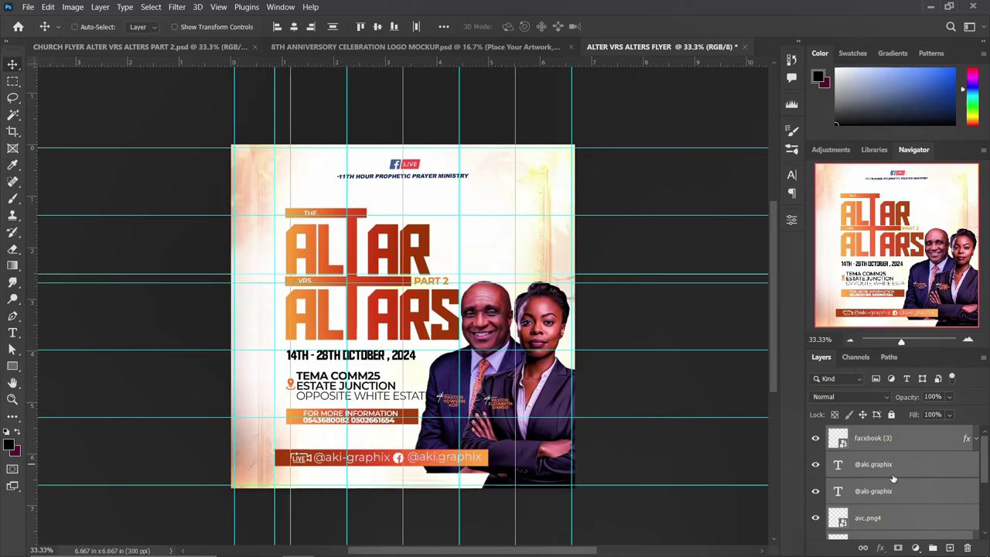
# Group the social bar layers and name the group DOWN DETAILS.
pyautogui.hotkey('ctrl', 'g')
pyautogui.doubleClick(864, 433)
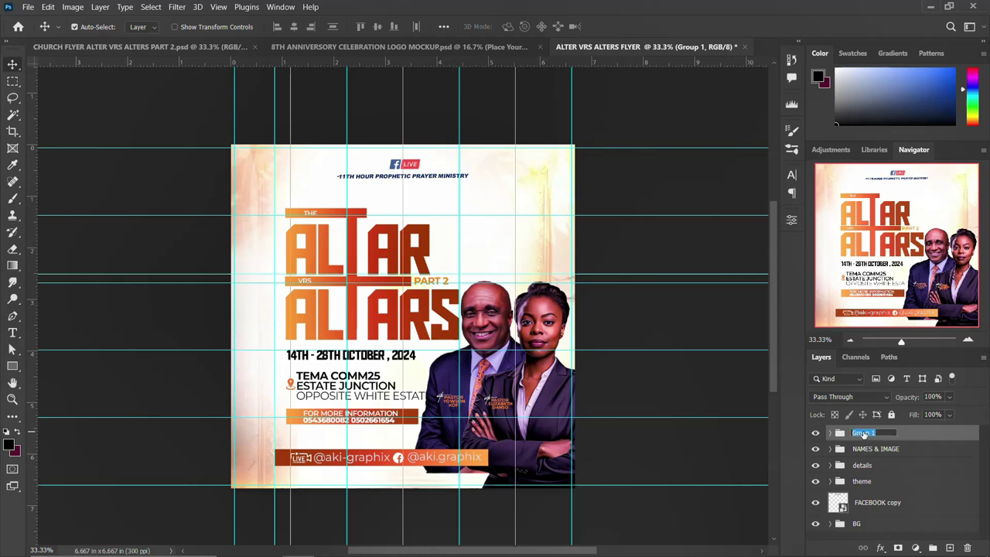
pyautogui.write('DOWN DETAILS')
pyautogui.press('Return')
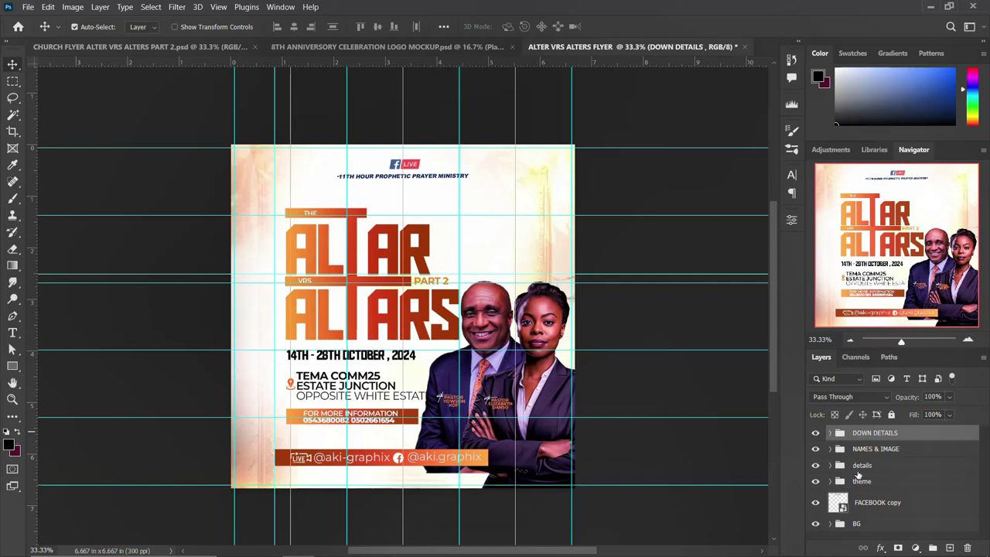
# Shift the ALTAR ALTARS title group slightly left with Free Transform.
pyautogui.click(861, 481)
pyautogui.hotkey('ctrl', 't')
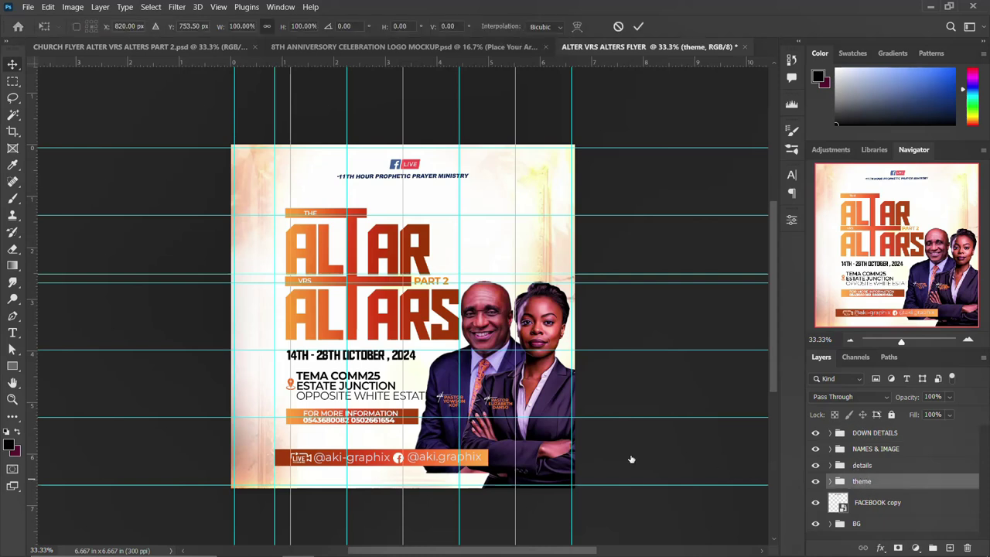
pyautogui.moveTo(386, 308); pyautogui.dragTo(371, 304)
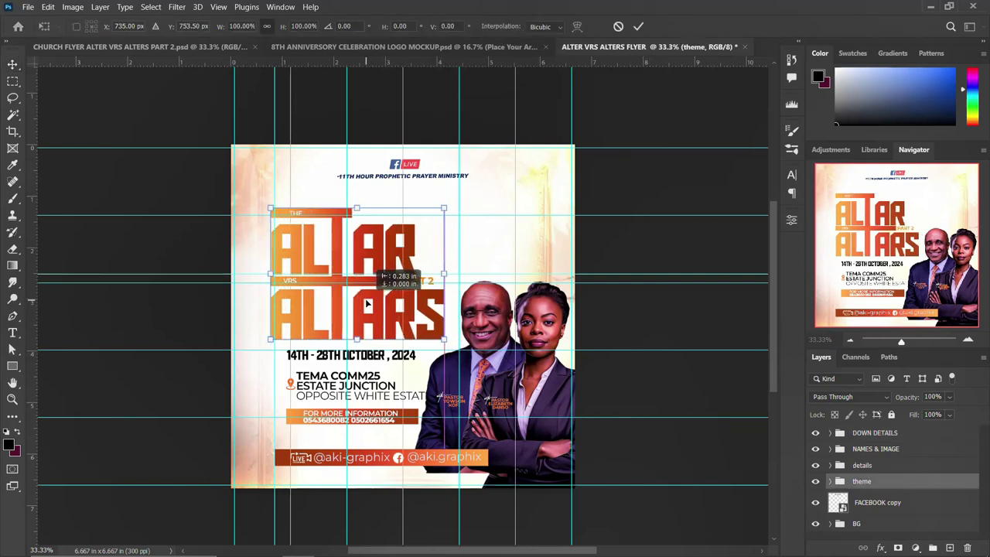
pyautogui.press('Return')
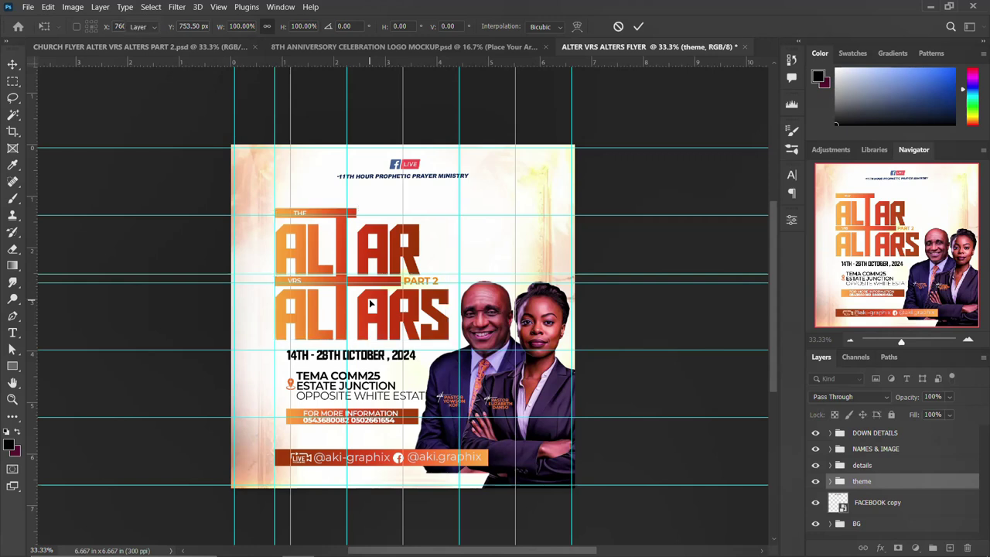
# Shift the date-and-venue details group slightly left.
pyautogui.scroll(-1, 367, 324)
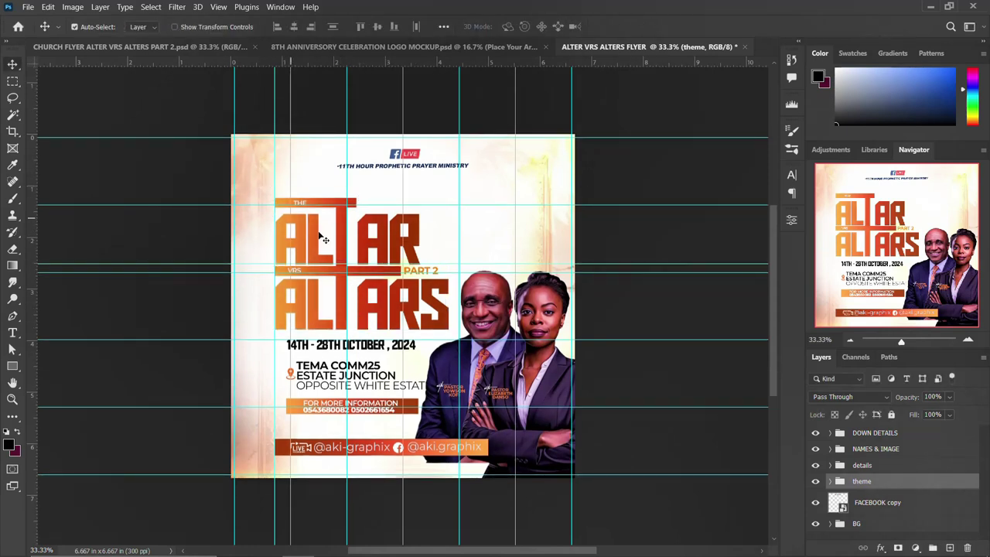
pyautogui.click(864, 466)
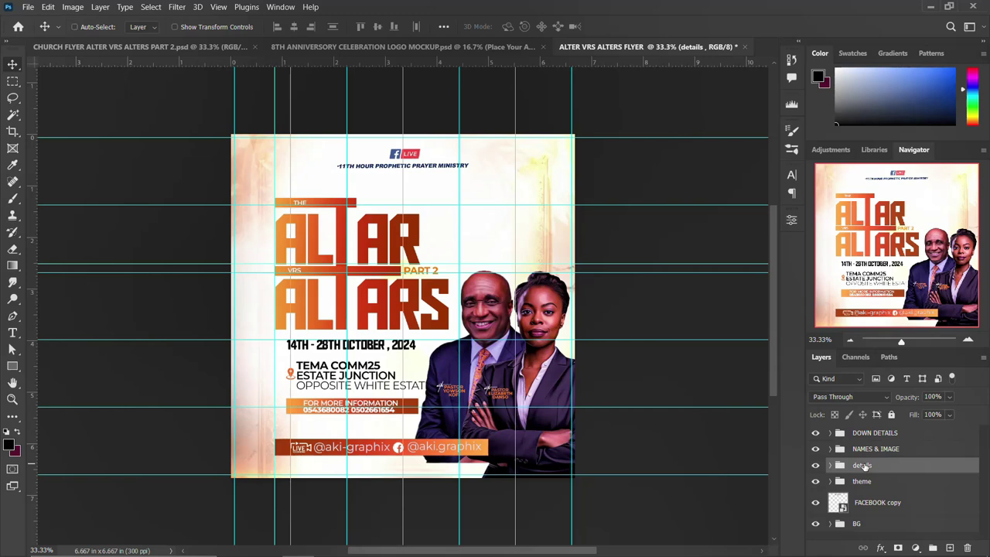
pyautogui.hotkey('ctrl', 't')
pyautogui.moveTo(389, 375); pyautogui.dragTo(377, 374)
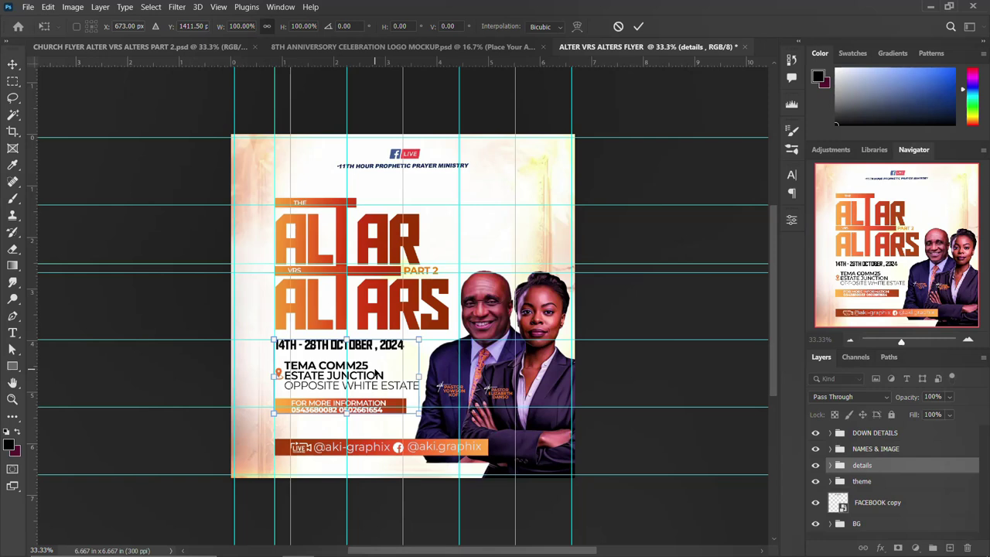
pyautogui.press('Return')
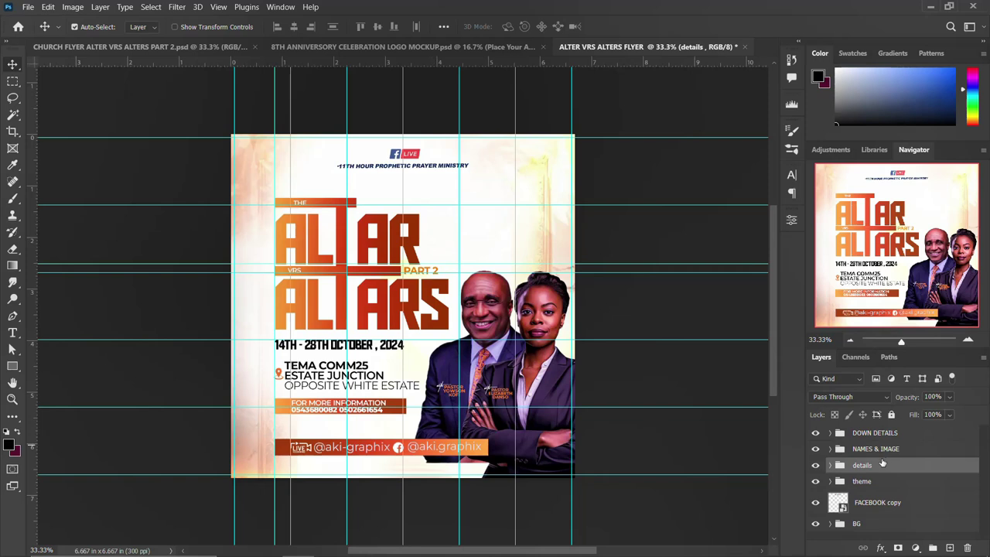
# Put the FACEBOOK copy logo layer into a group named LOGO.
pyautogui.scroll(-1, 865, 473)
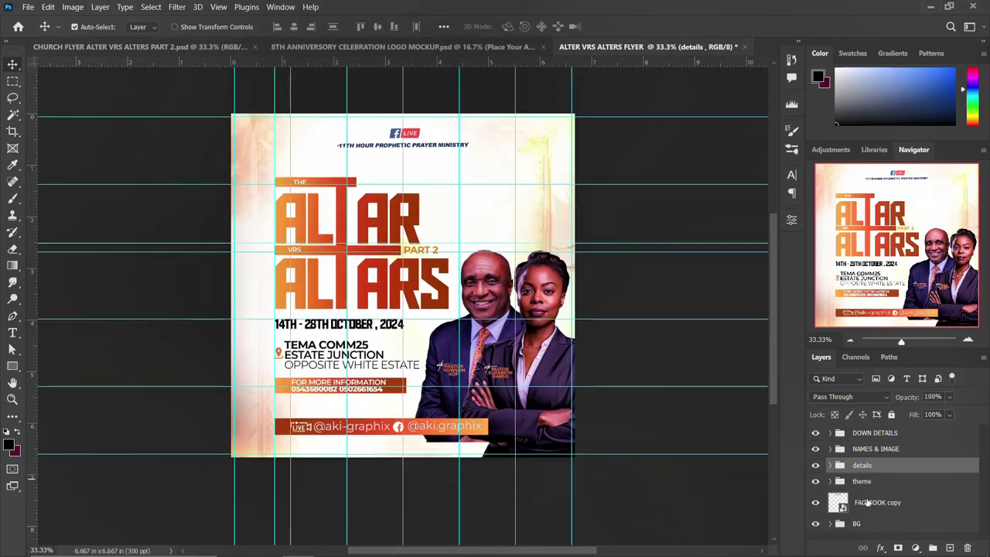
pyautogui.click(868, 503)
pyautogui.hotkey('ctrl', 'g')
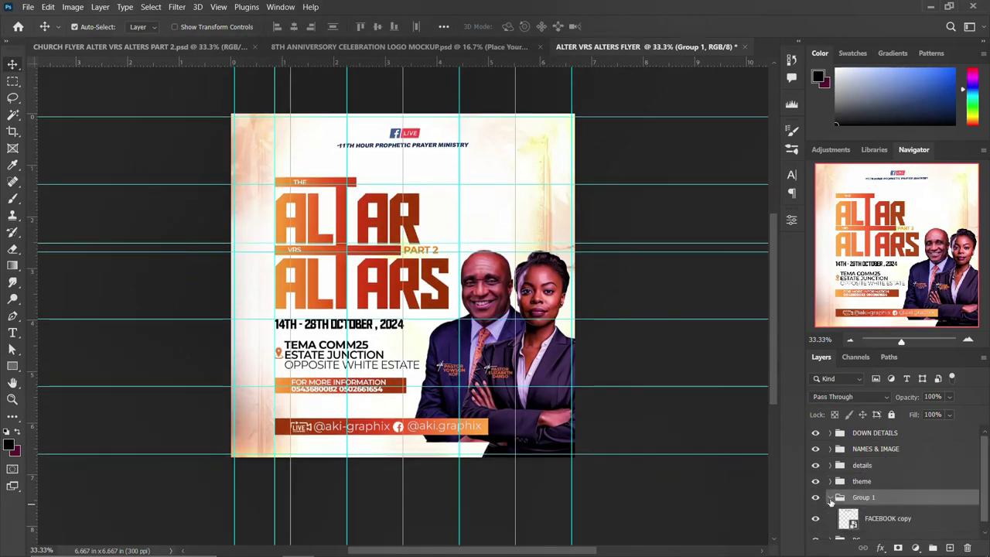
pyautogui.doubleClick(861, 498)
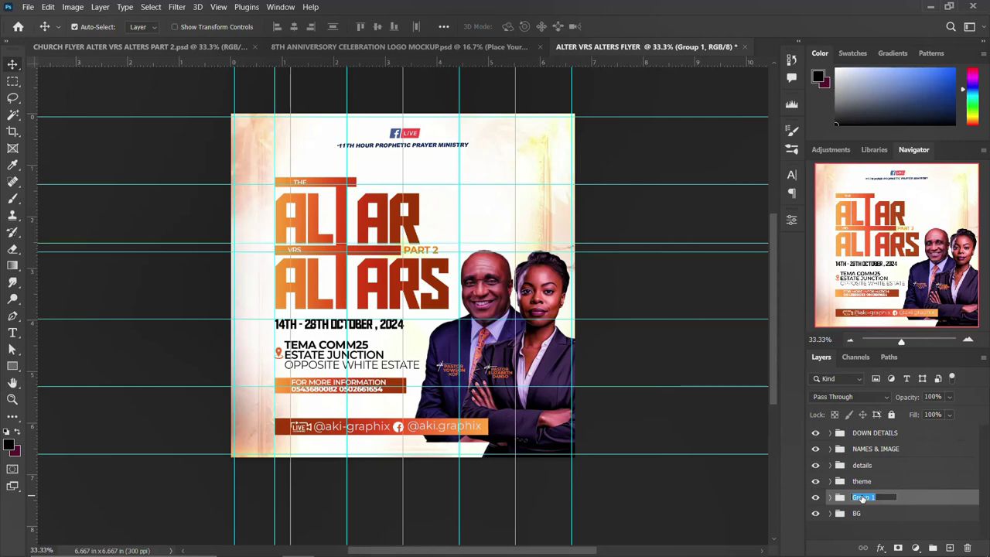
pyautogui.write('LOGO')
pyautogui.press('Return')
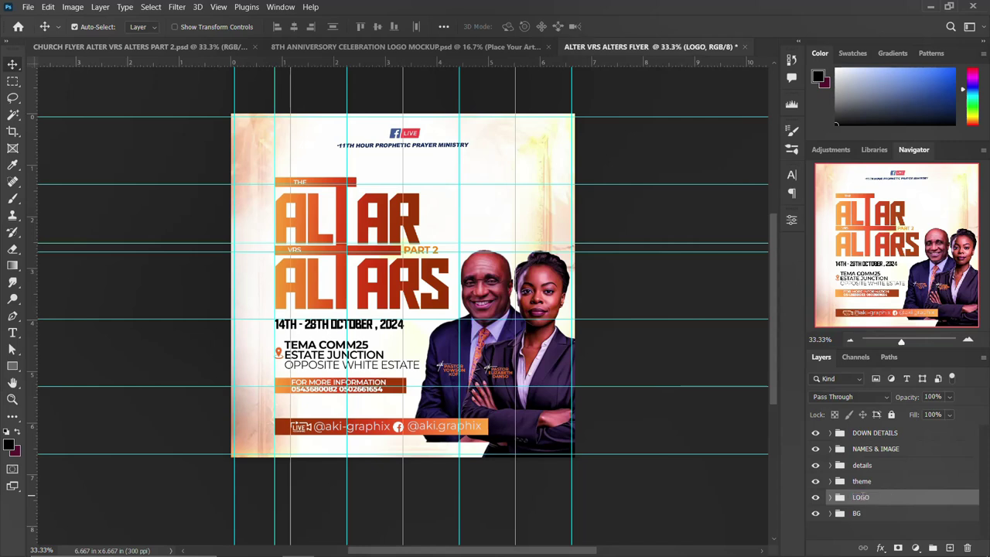
# Rename the theme and details groups to THEME and DETAILS.
pyautogui.doubleClick(862, 482)
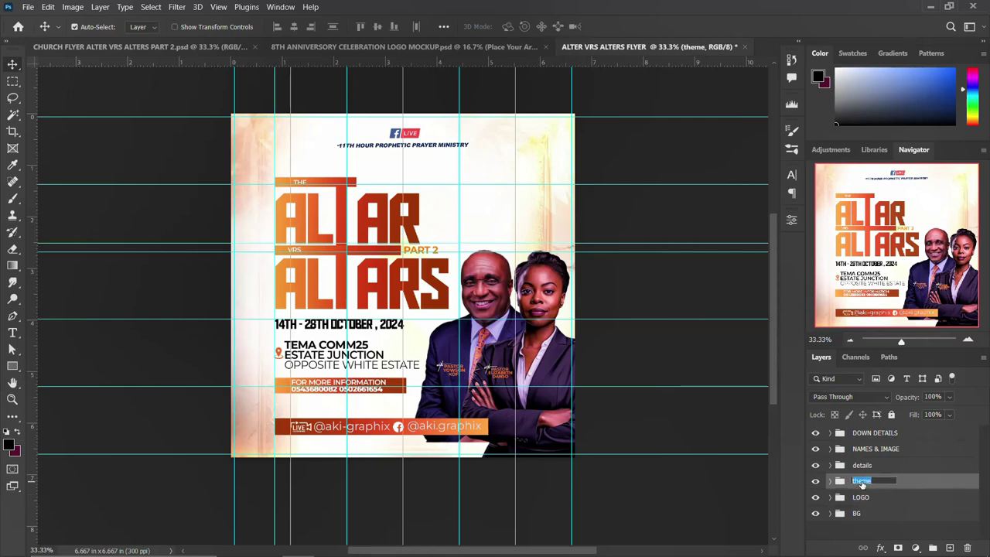
pyautogui.write('THEME')
pyautogui.press('Return')
pyautogui.doubleClick(863, 466)
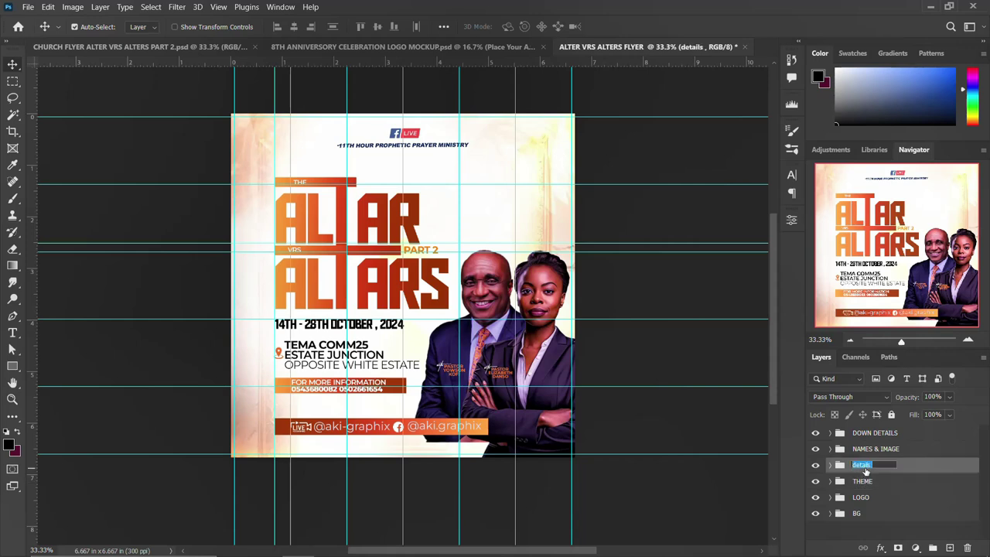
pyautogui.write('DETAILS')
pyautogui.press('Return')
pyautogui.scroll(1, 563, 312)
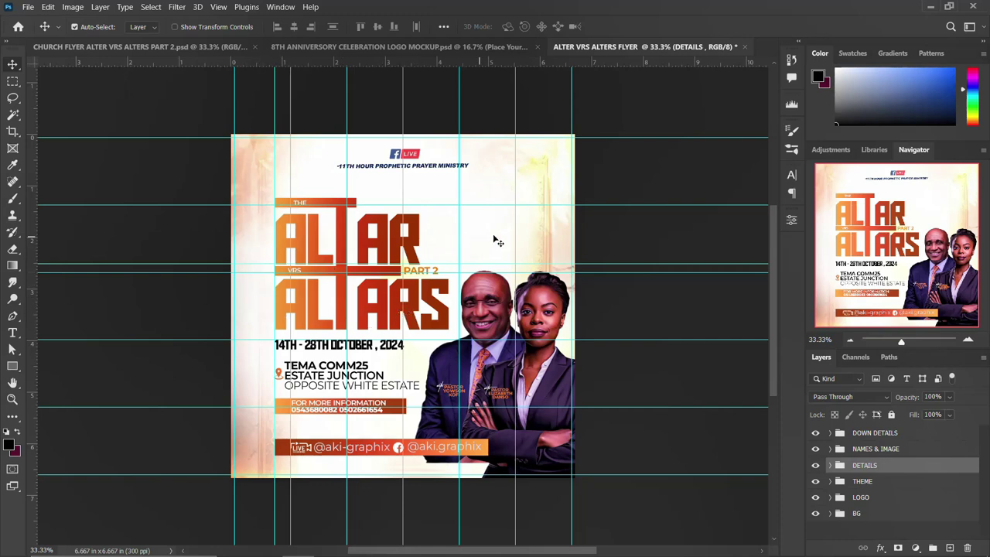
pyautogui.click(341, 228)
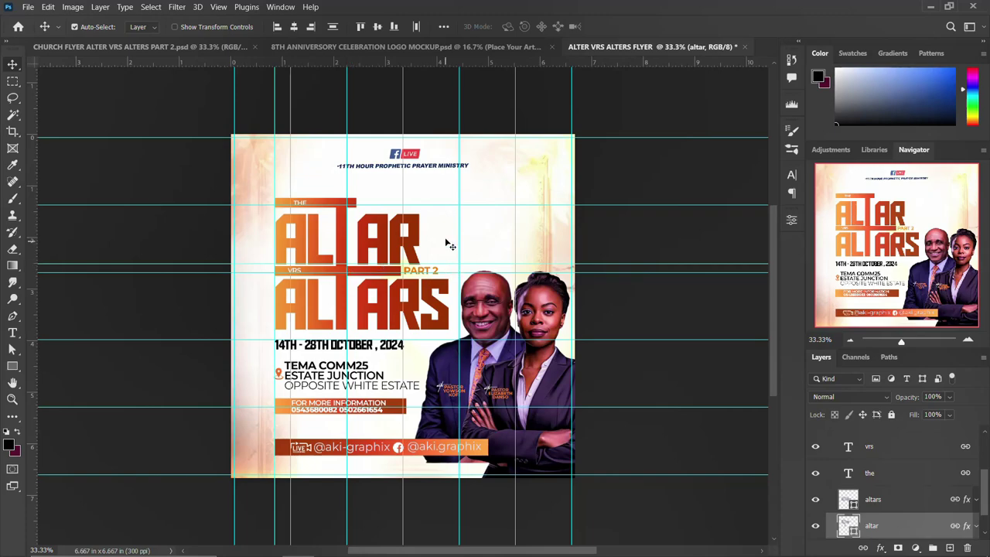
pyautogui.click(344, 545)
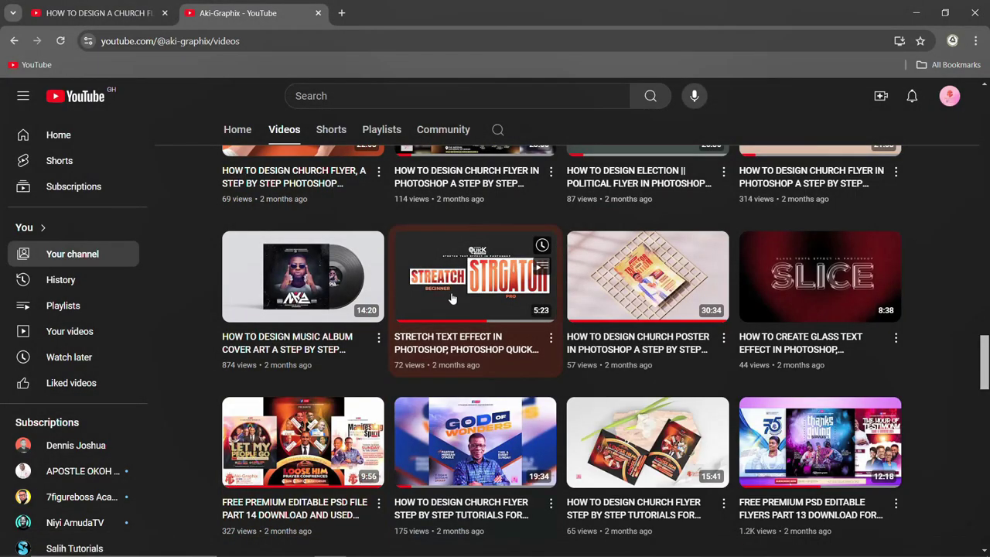
pyautogui.press('Home')
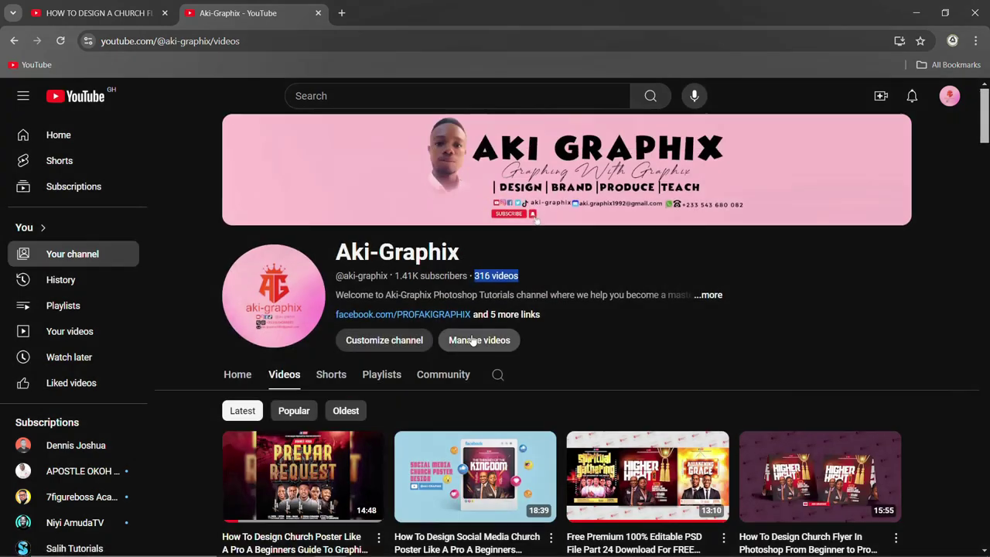
pyautogui.scroll(-3, 516, 332)
pyautogui.scroll(-5, 518, 338)
pyautogui.scroll(-5, 518, 338)
pyautogui.scroll(-5, 519, 342)
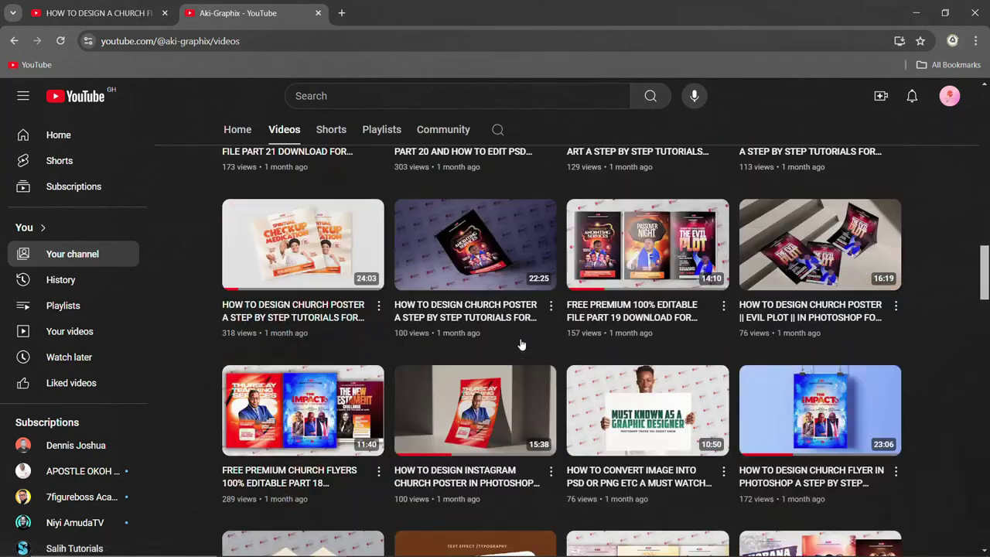
pyautogui.scroll(-5, 520, 344)
pyautogui.scroll(-3, 520, 344)
pyautogui.scroll(-1, 503, 348)
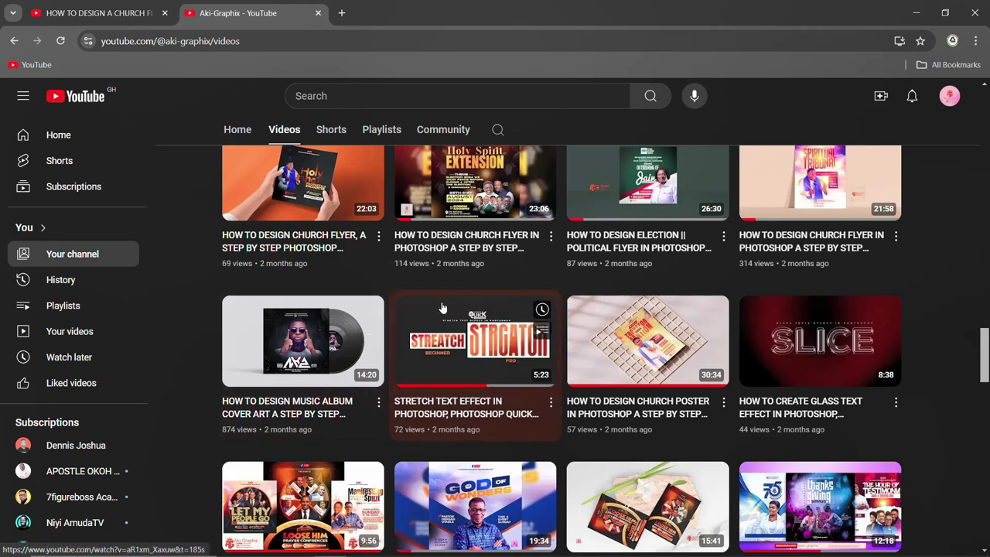
pyautogui.moveTo(436, 543)
pyautogui.click(298, 549)
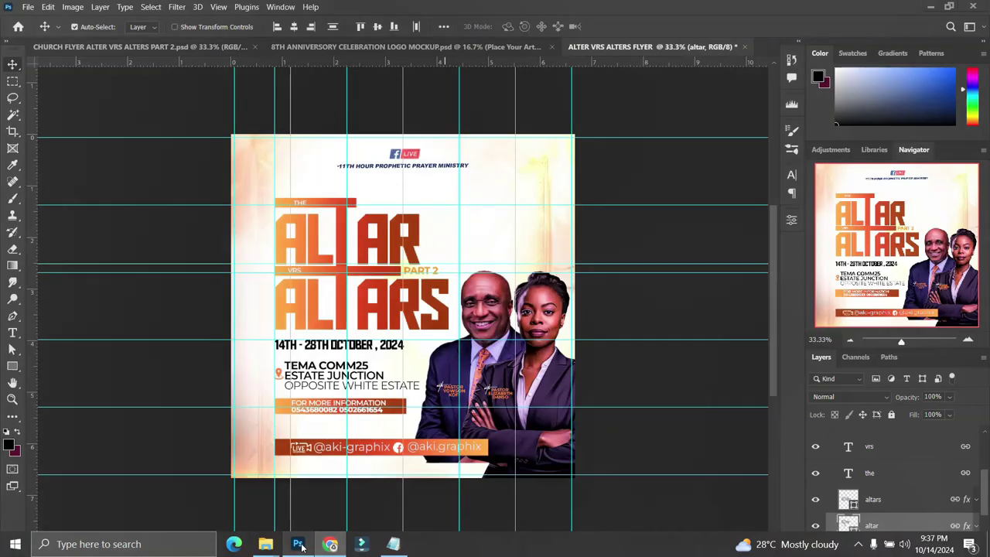